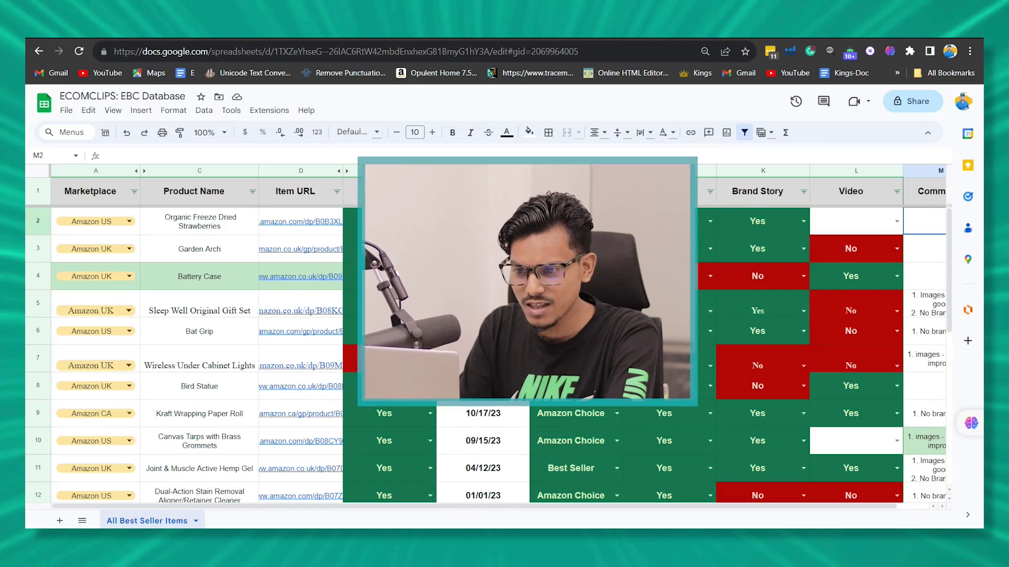
Open the Amazon listing linked in the Canvas Tarps with Brass Grommets row and review its A+ content under Product Description
click(146, 97)
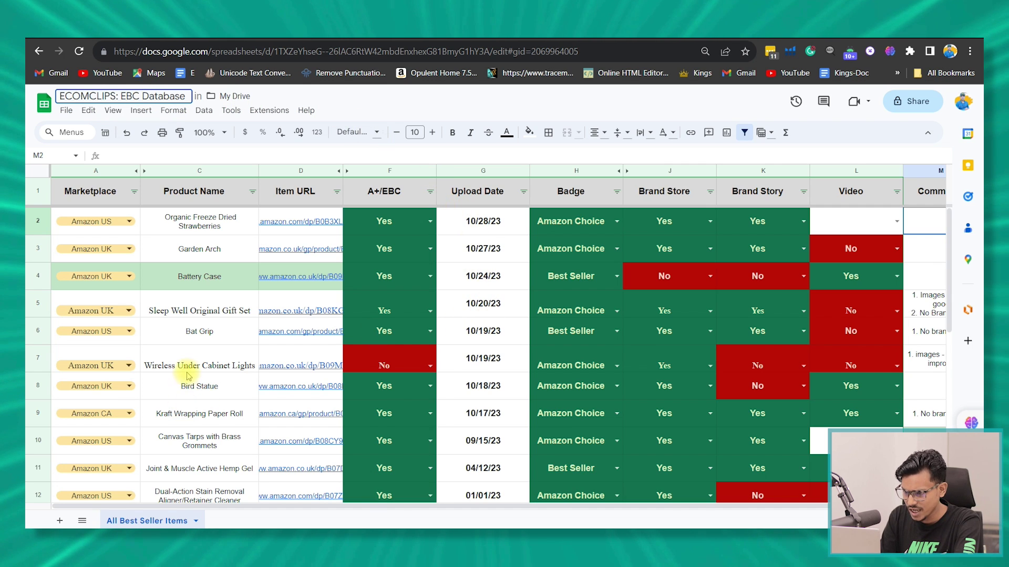
click(484, 440)
click(226, 450)
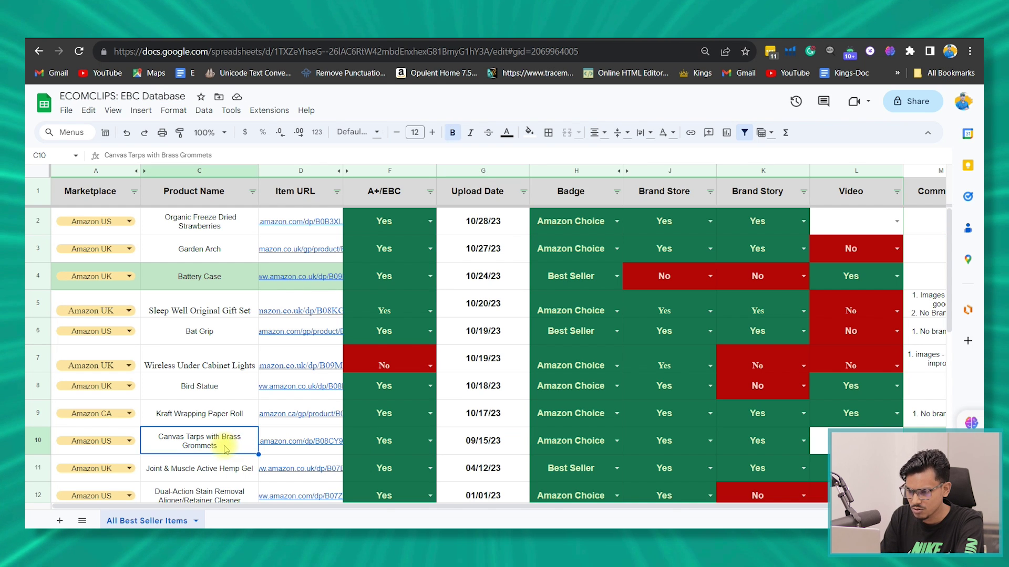
click(278, 449)
click(326, 466)
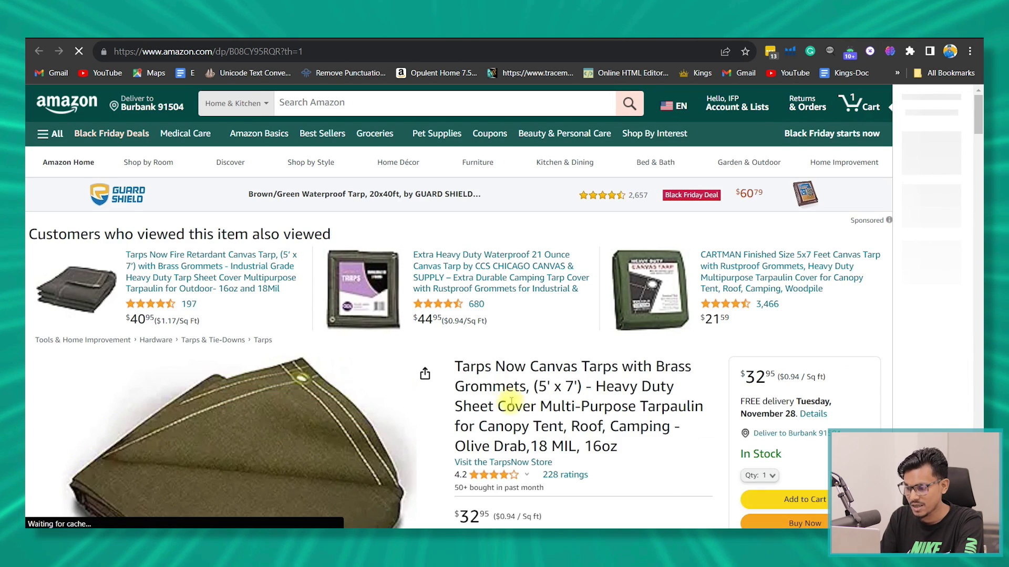
scroll(526, 394, down, 5)
scroll(529, 395, down, 15)
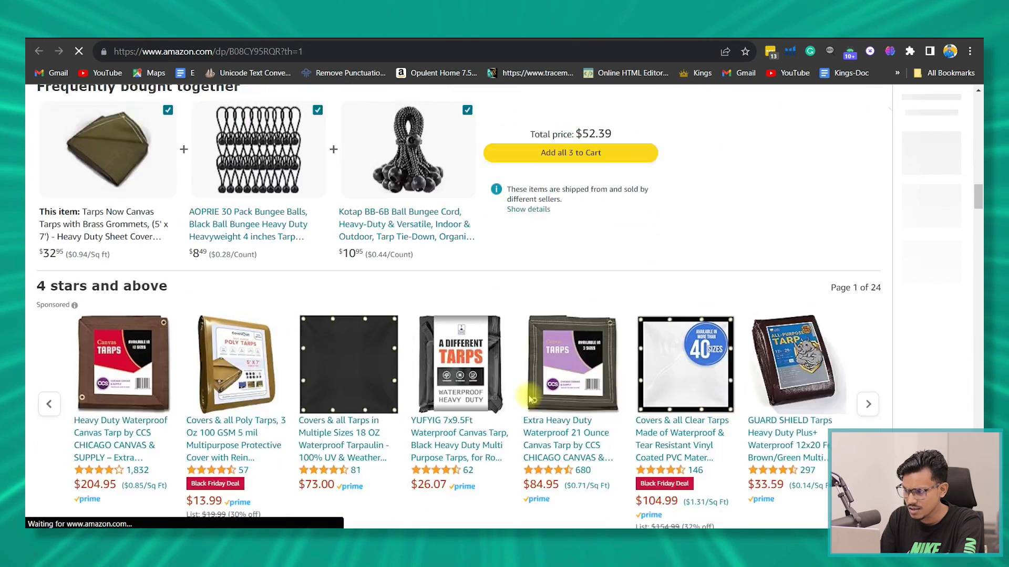
scroll(514, 349, down, 15)
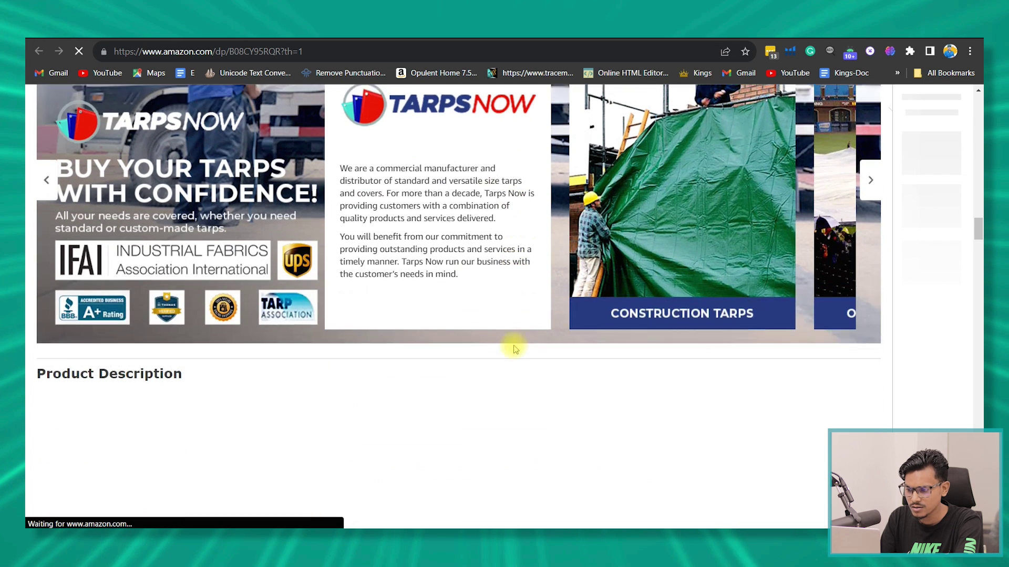
scroll(515, 346, up, 10)
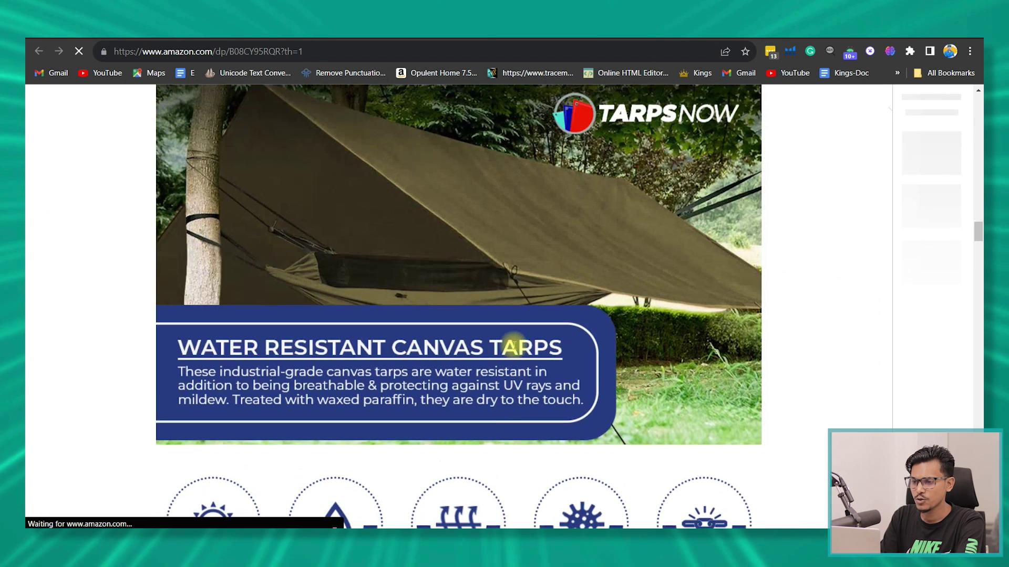
scroll(513, 345, down, 1)
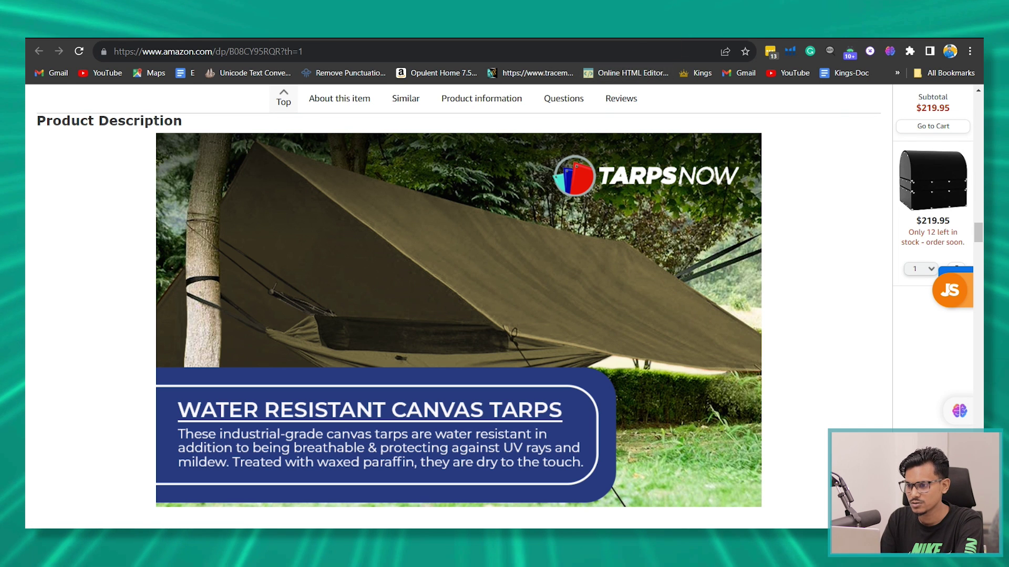
Switch to Amazon Seller Central, open the Detail Page Sales and Traffic By Child Item business report, and duplicate its browser tab
click(704, 38)
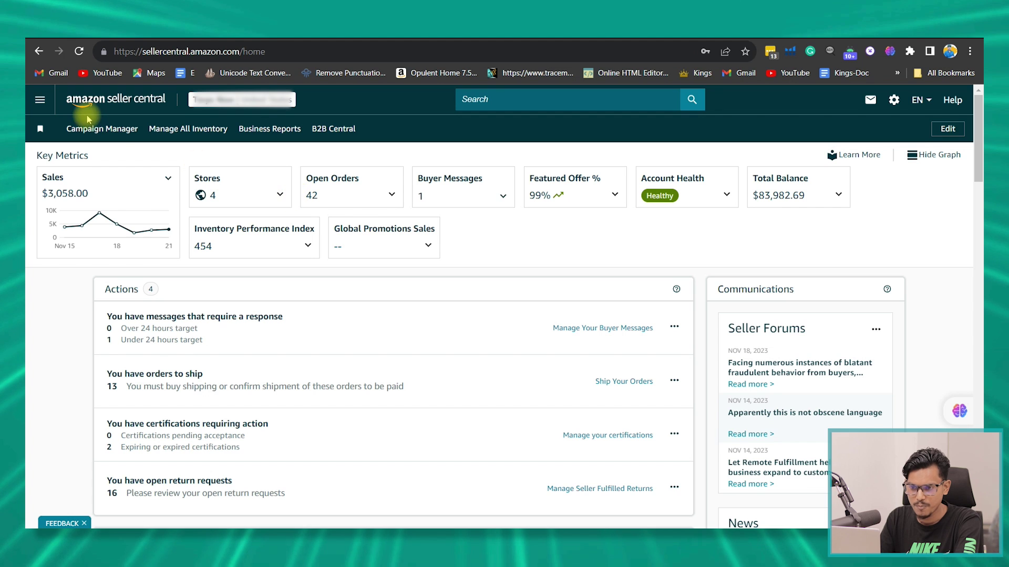
click(40, 100)
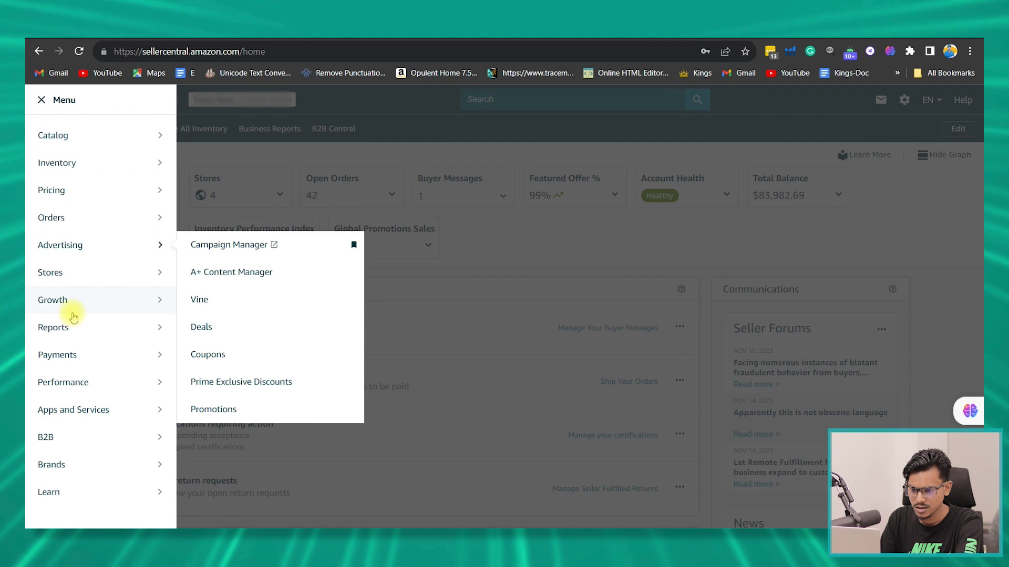
mouse_move(74, 330)
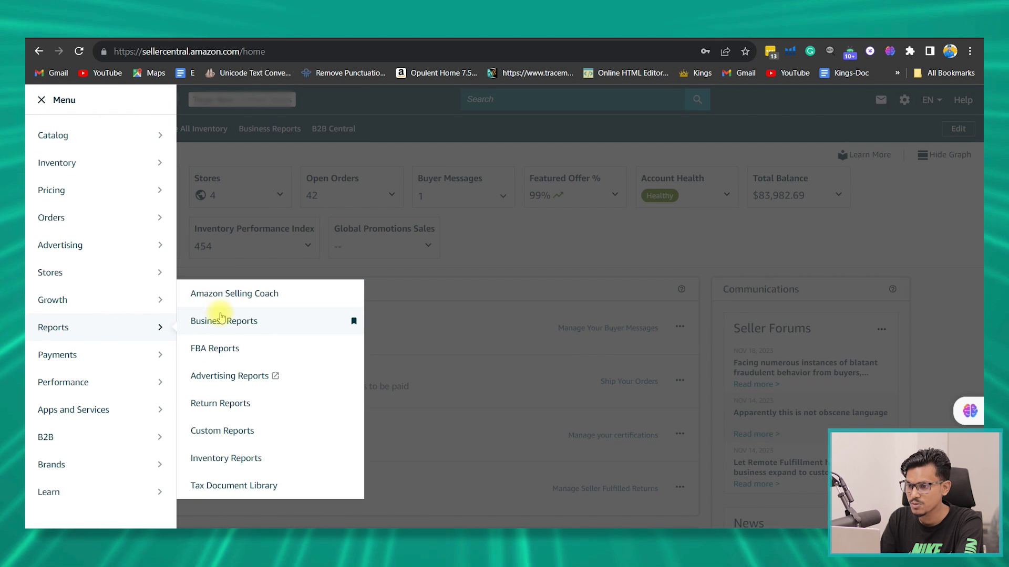
click(223, 320)
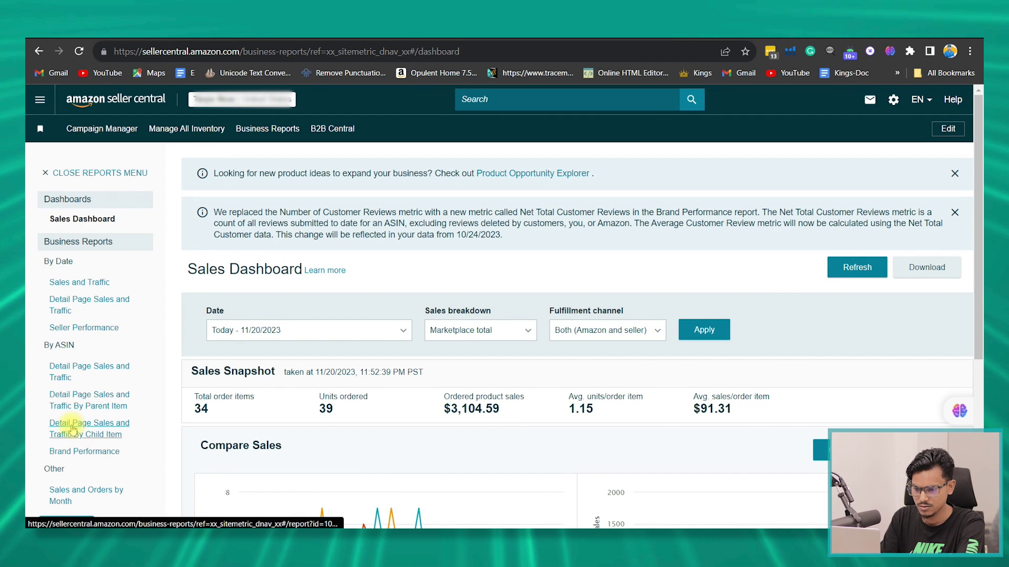
click(102, 430)
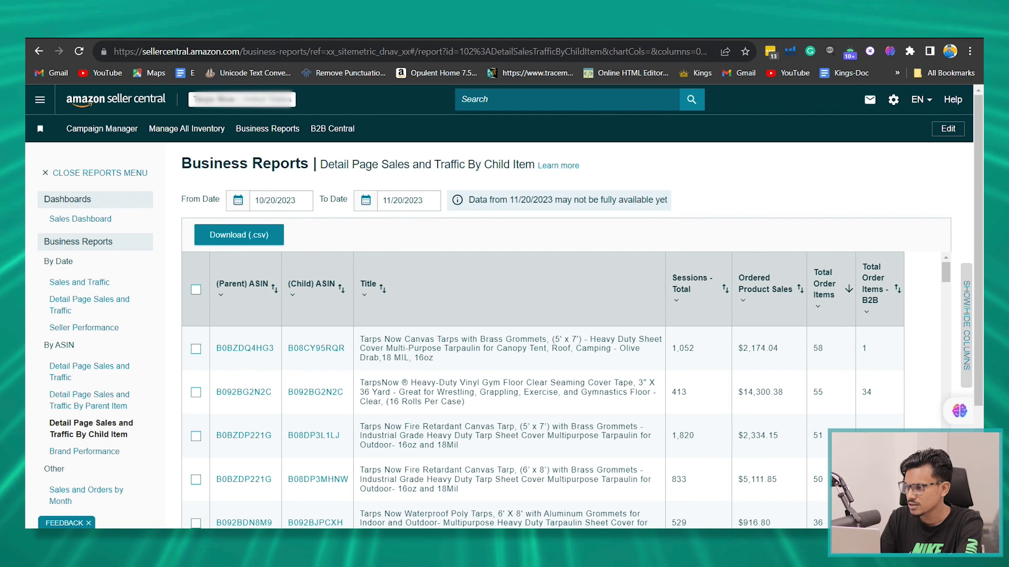
right_click(716, 38)
click(765, 100)
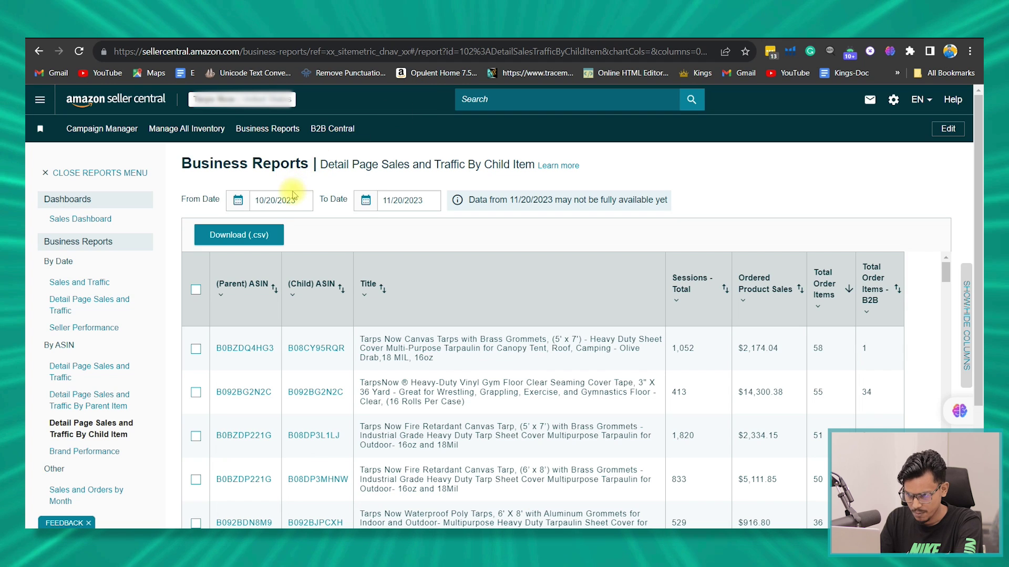
click(293, 195)
click(237, 223)
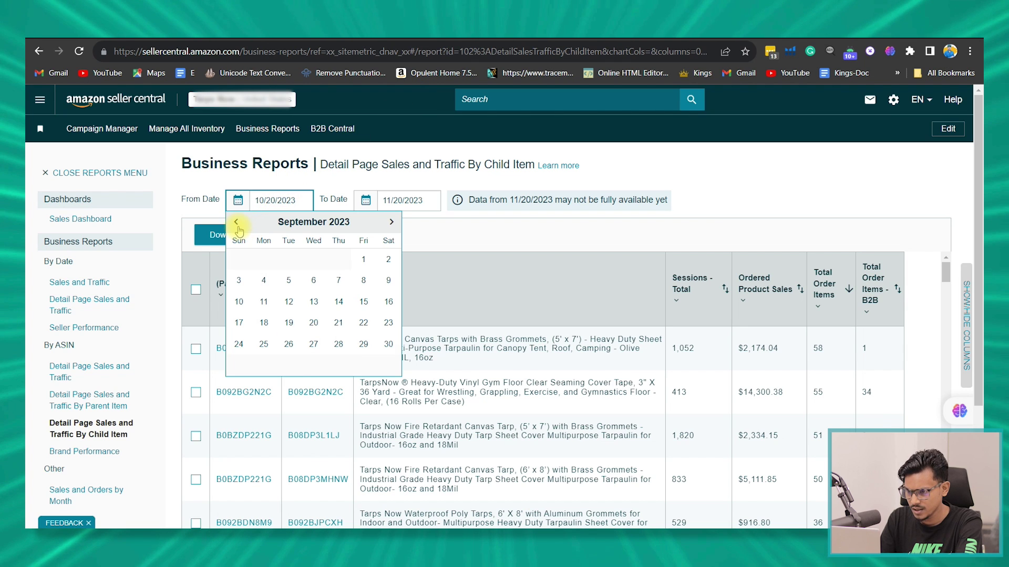
click(237, 223)
click(237, 223)
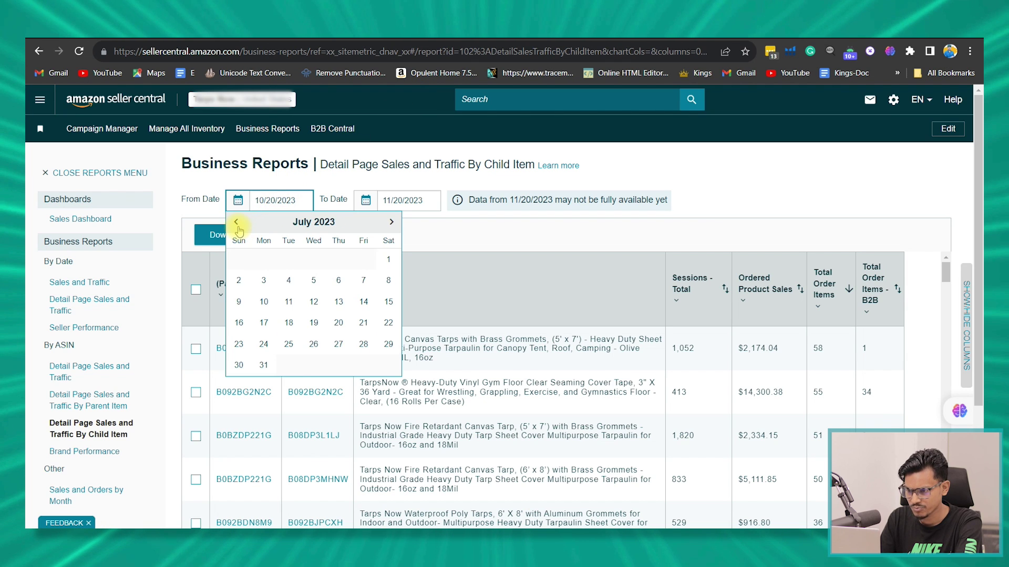
Check the Canvas Tarps upload date in the EBC Database sheet and set the report's From Date to 07/15/2023
click(409, 39)
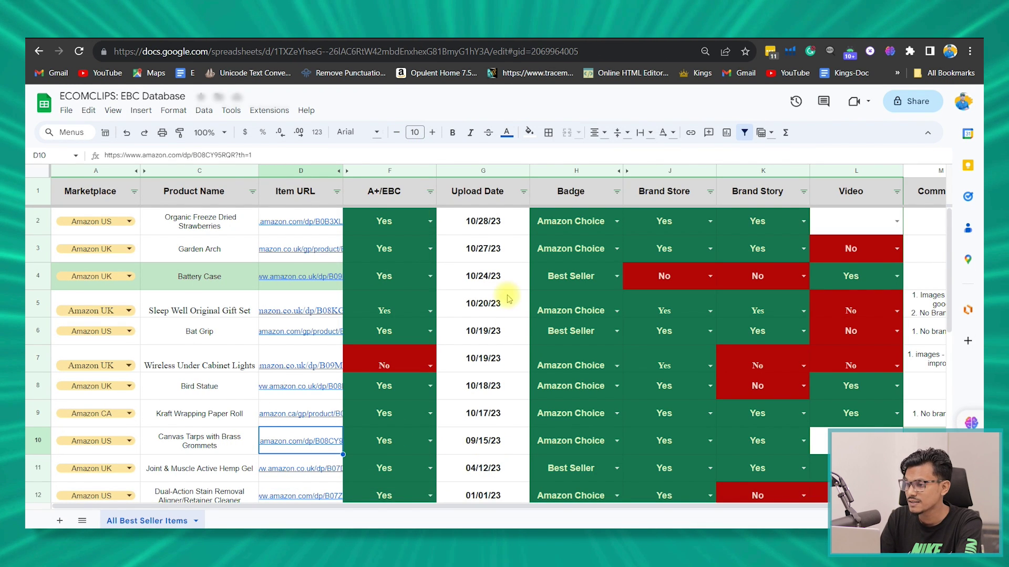
key(ctrl+Tab)
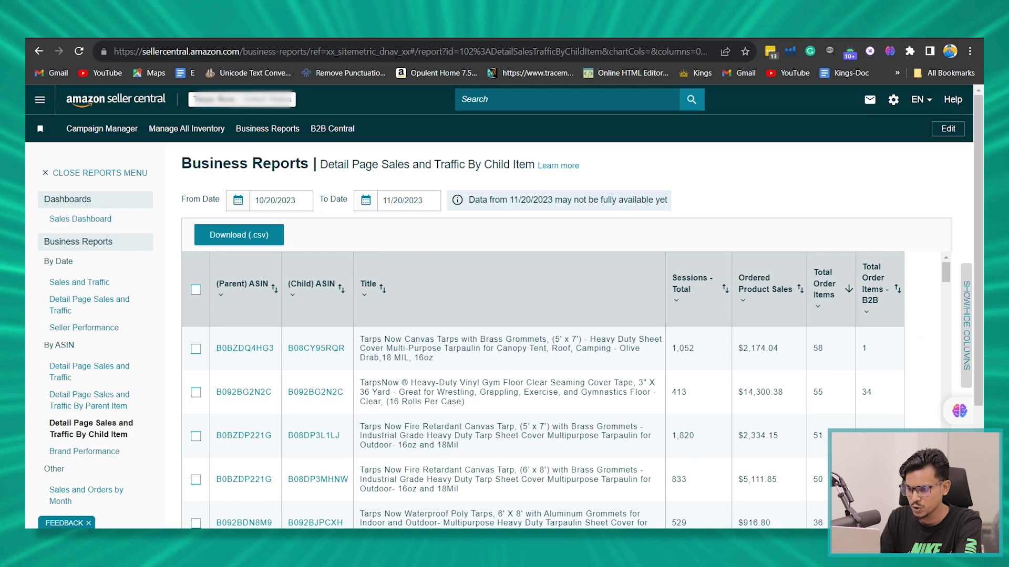
click(271, 199)
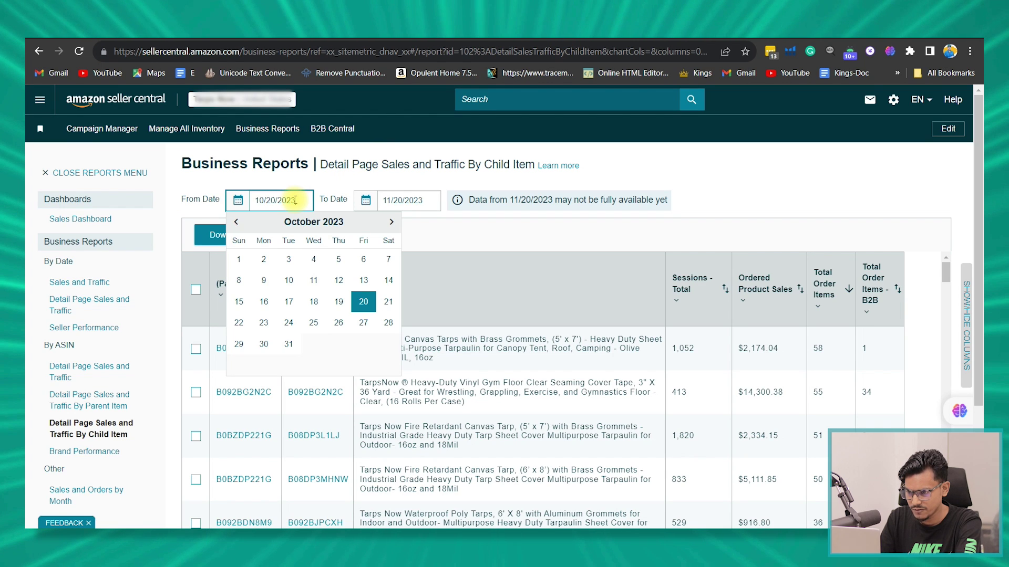
click(238, 221)
click(237, 222)
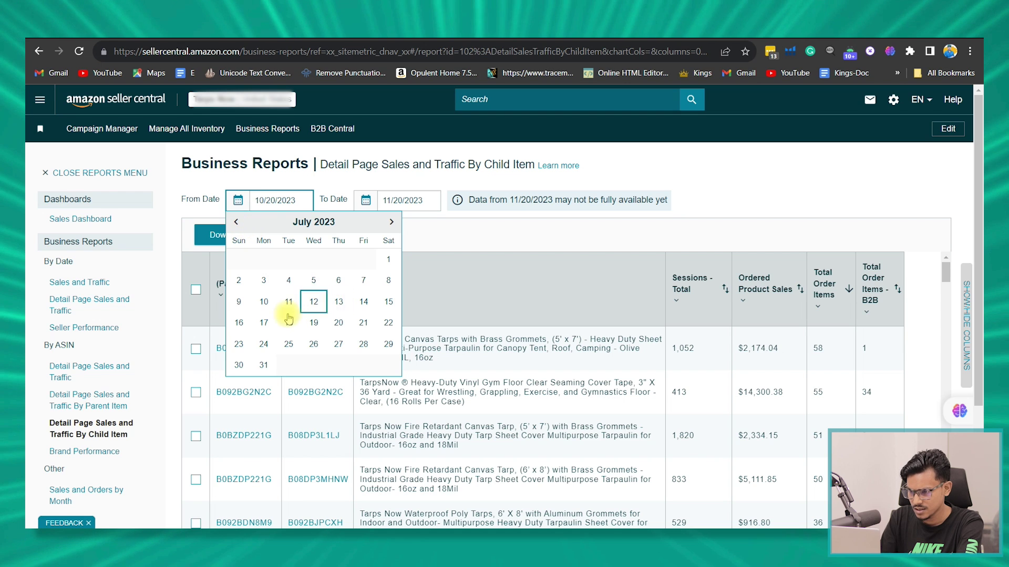
click(387, 303)
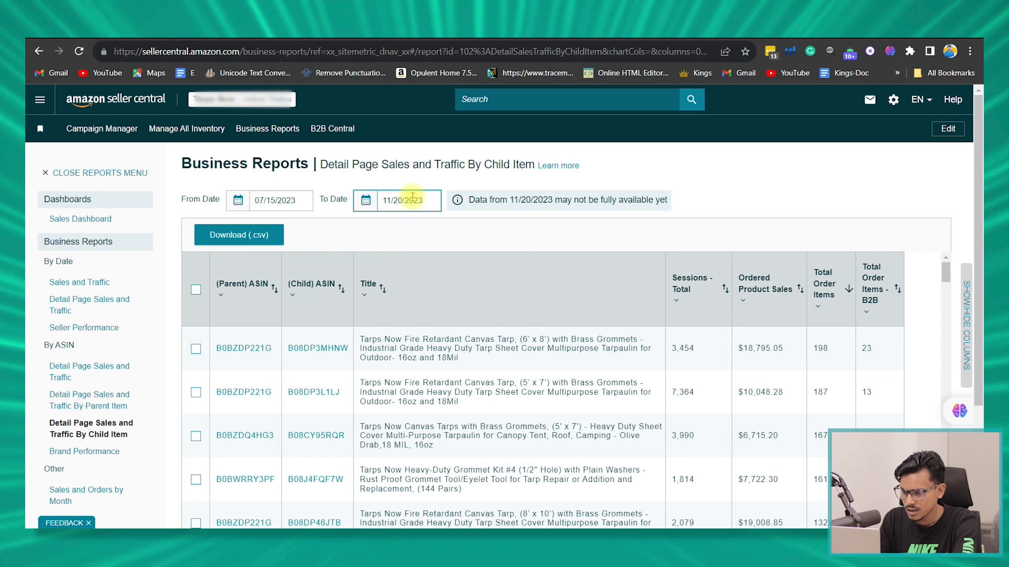
Set the To Date of the report starting 07/15/2023 to 09/14/2023
click(413, 199)
click(366, 223)
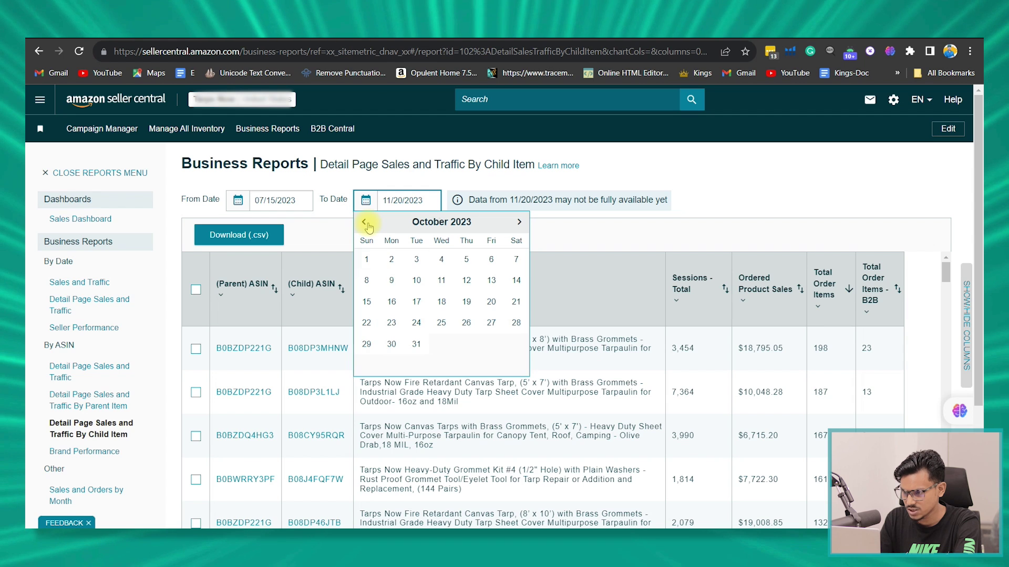
click(364, 223)
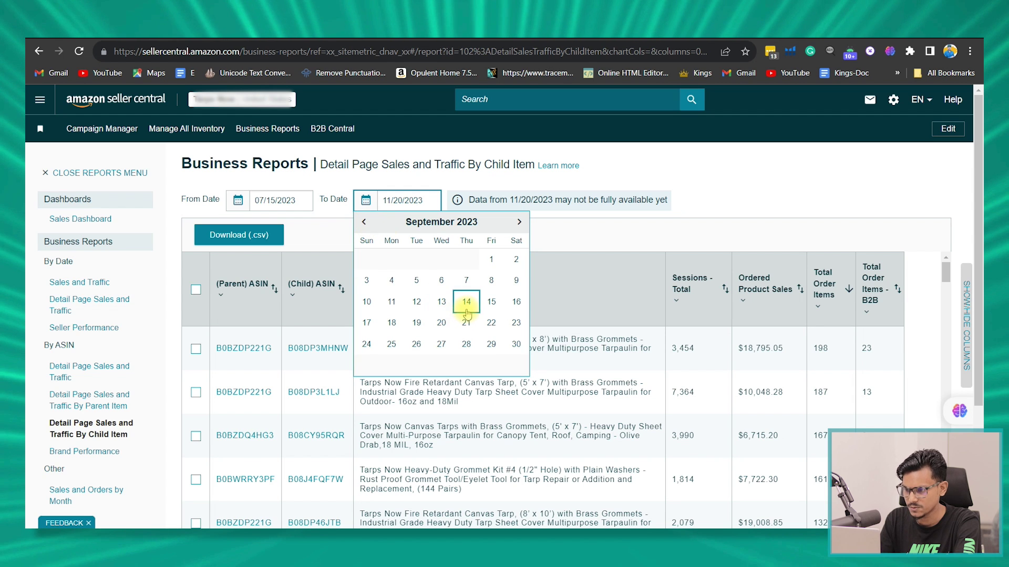
click(466, 310)
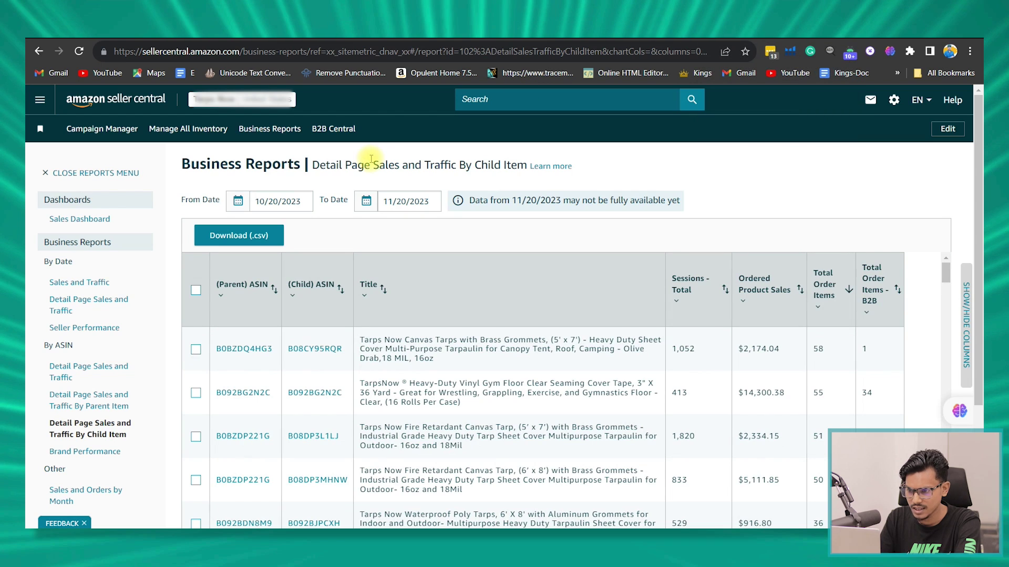
Set the duplicated report's date range from 09/15/2023 to 11/14/2023
click(277, 201)
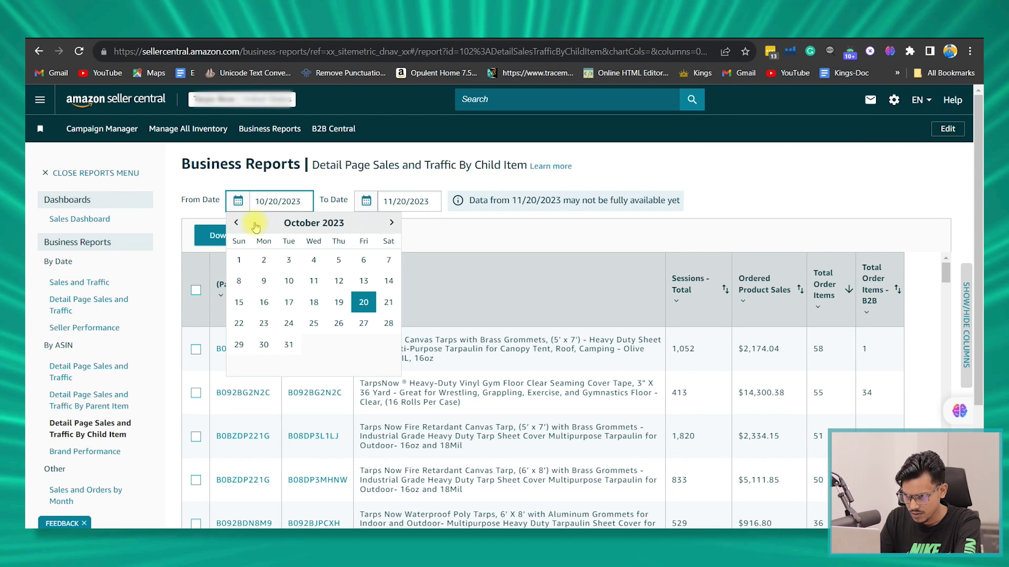
click(236, 222)
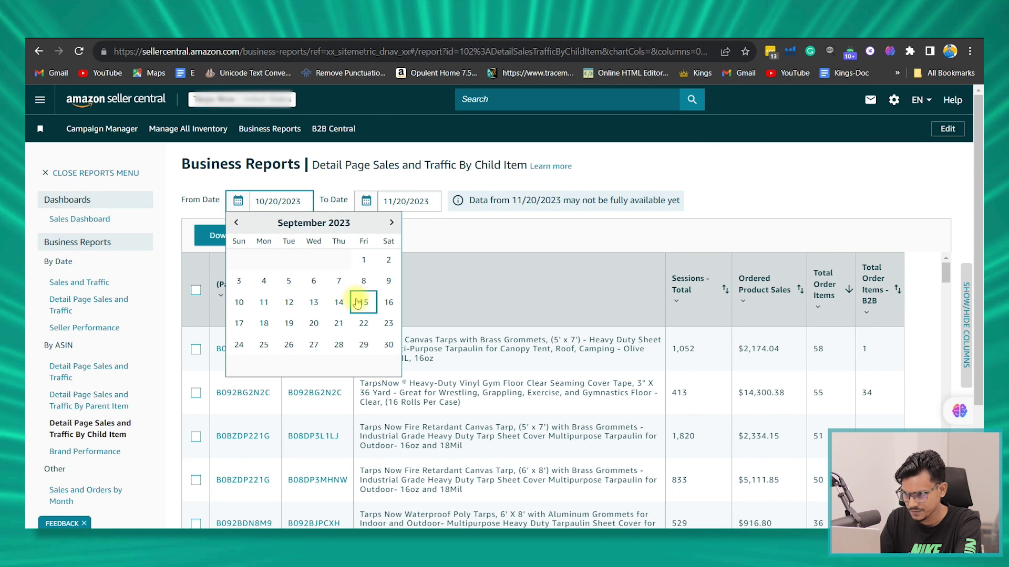
click(360, 302)
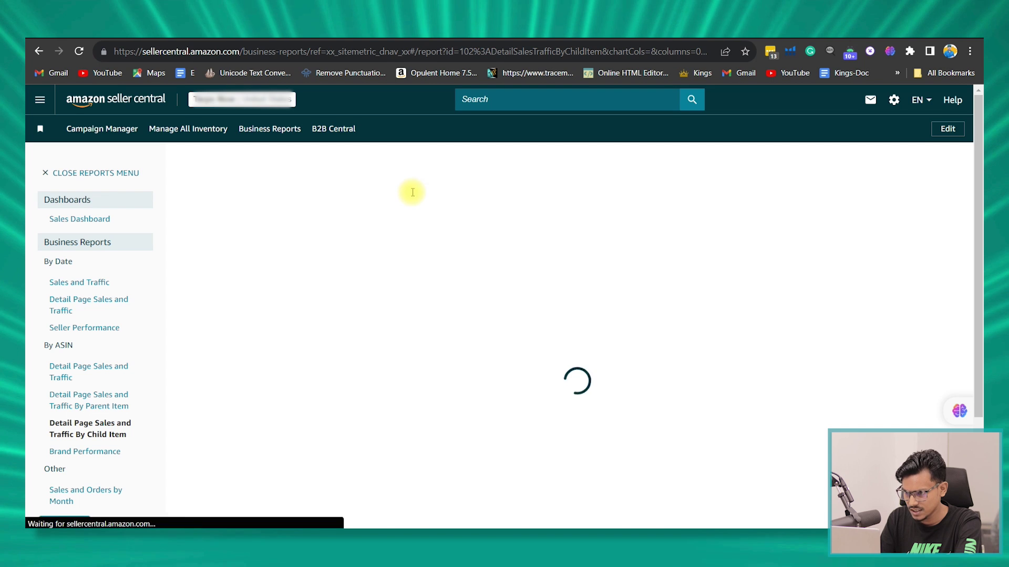
click(403, 201)
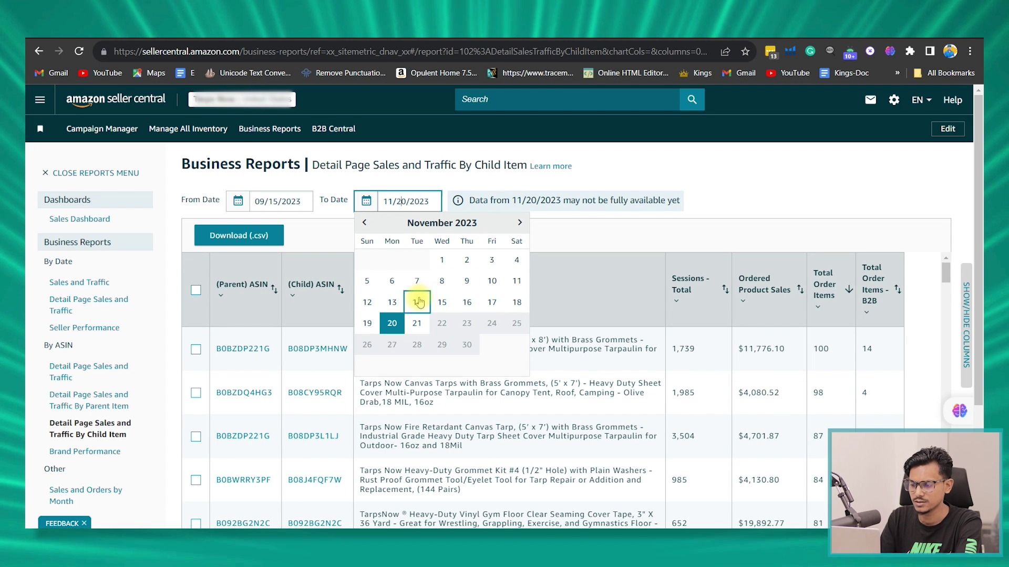
click(418, 302)
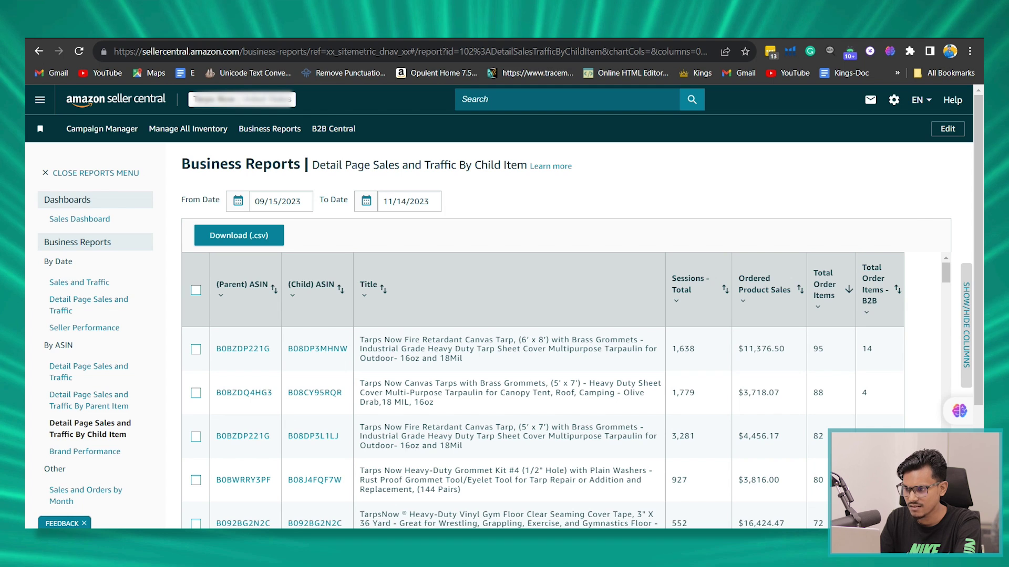
Copy ASIN B08CY95RQR from the tarp listing's address and find it in both date-range reports to check its total order items
click(402, 38)
double_click(265, 53)
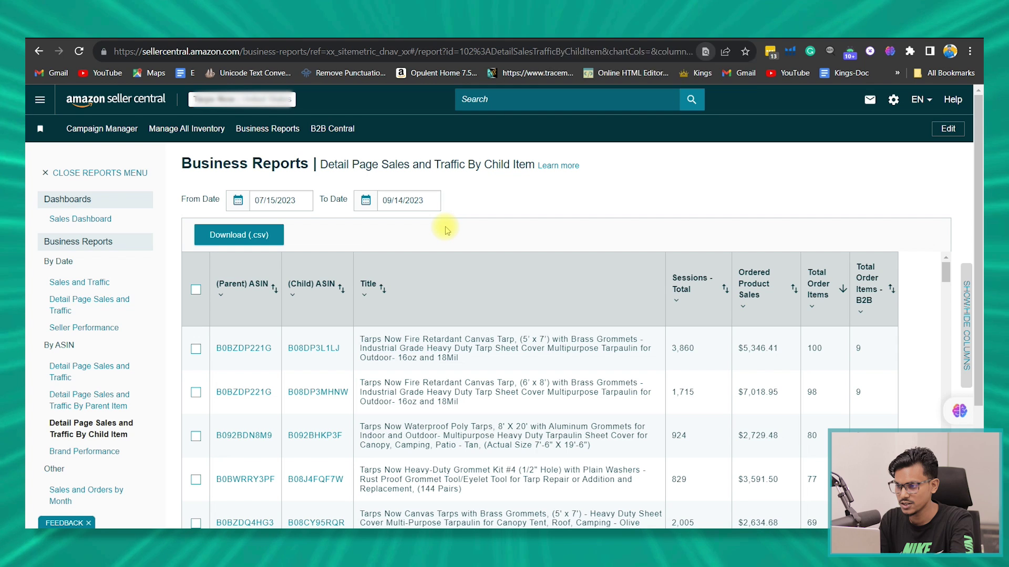
key(ctrl+f)
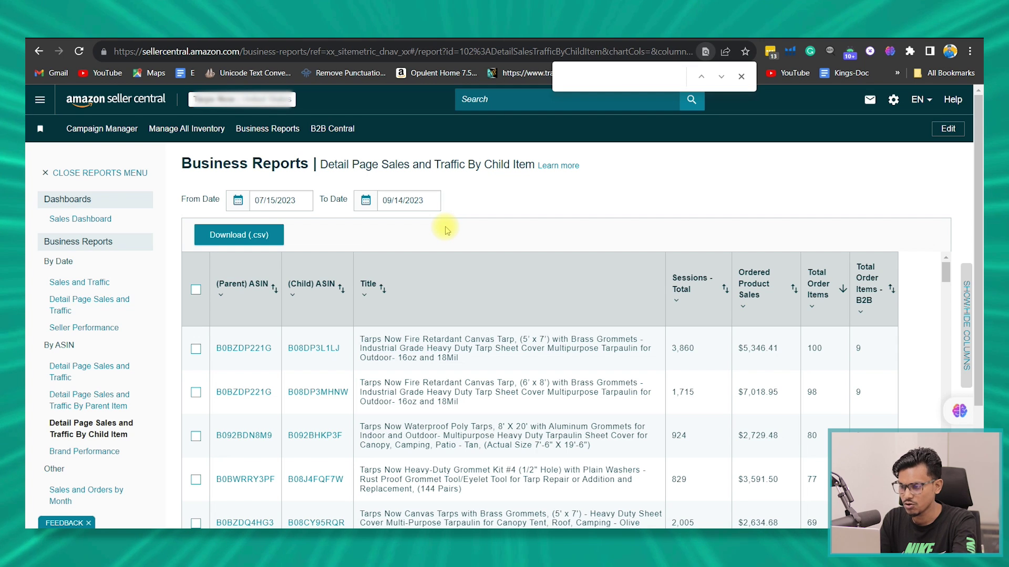
scroll(359, 434, down, 3)
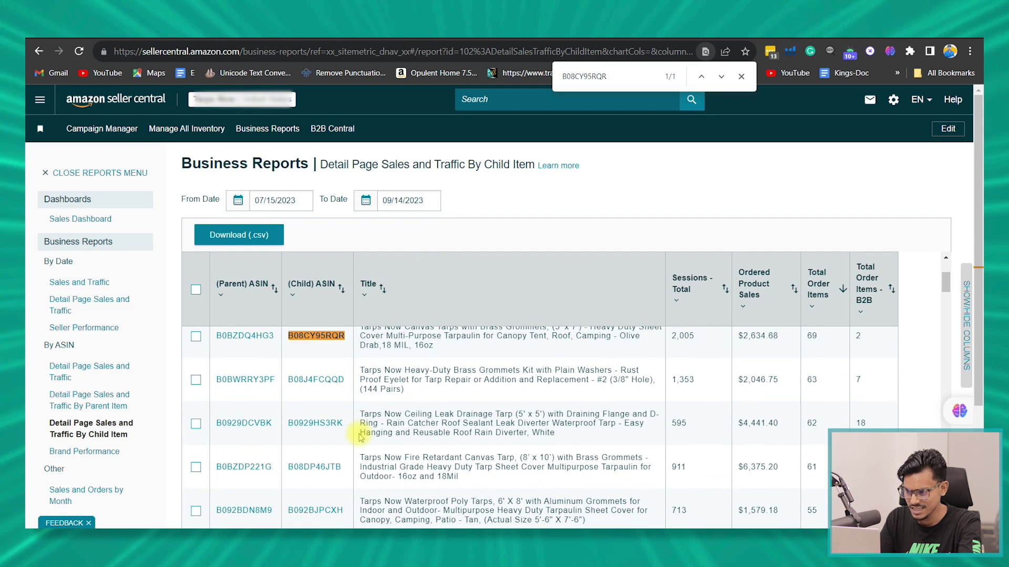
scroll(360, 428, up, 1)
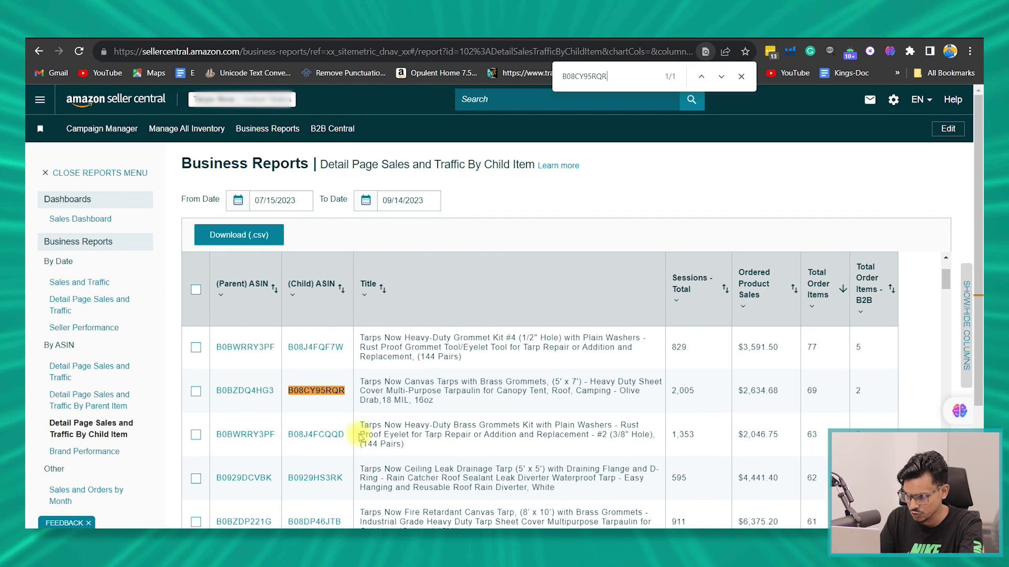
double_click(802, 380)
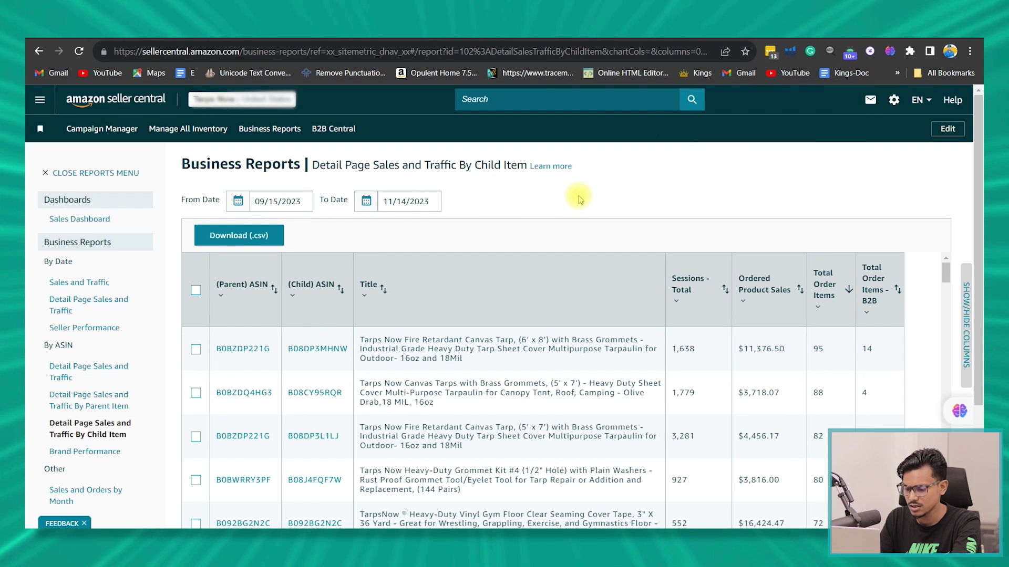
key(ctrl+f)
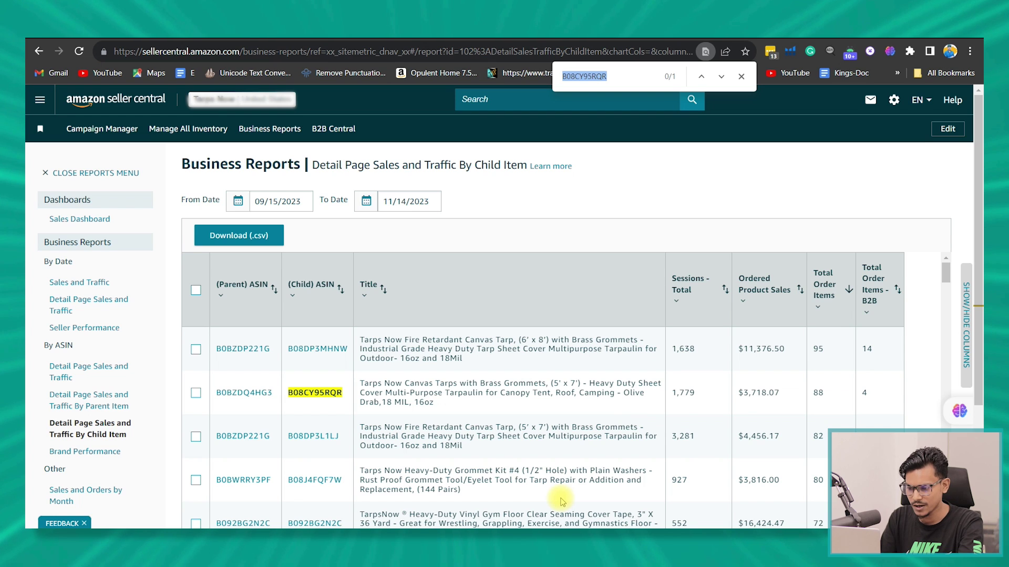
Switch to Calculator and subtract the earlier period's 69 order items from the later period's 88
key(super)
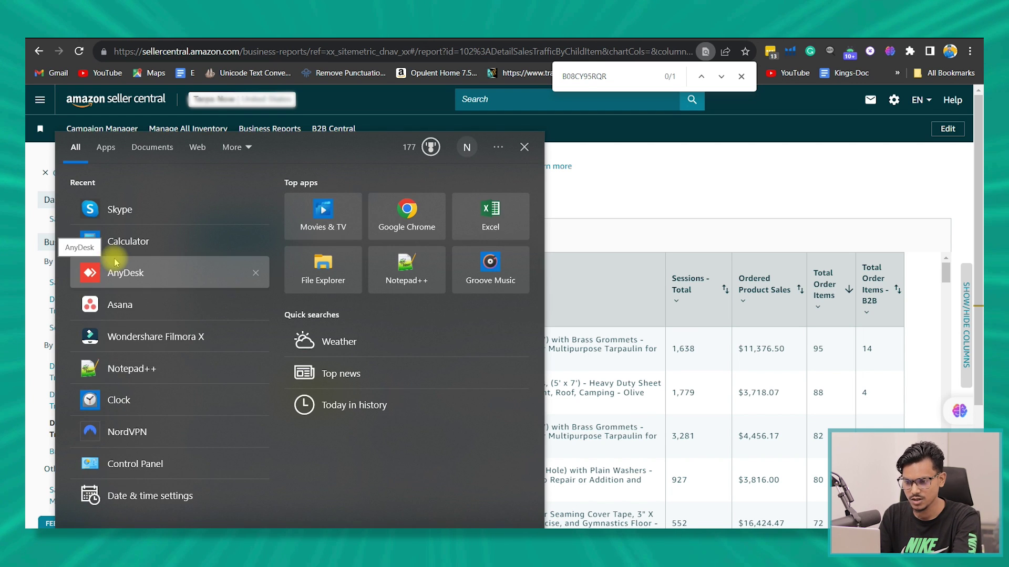
click(119, 240)
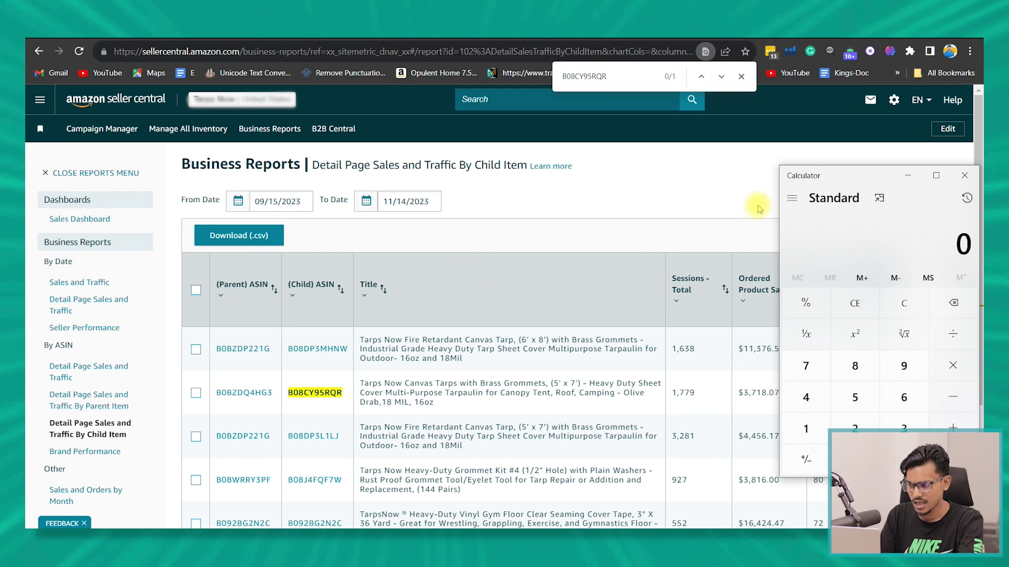
double_click(855, 367)
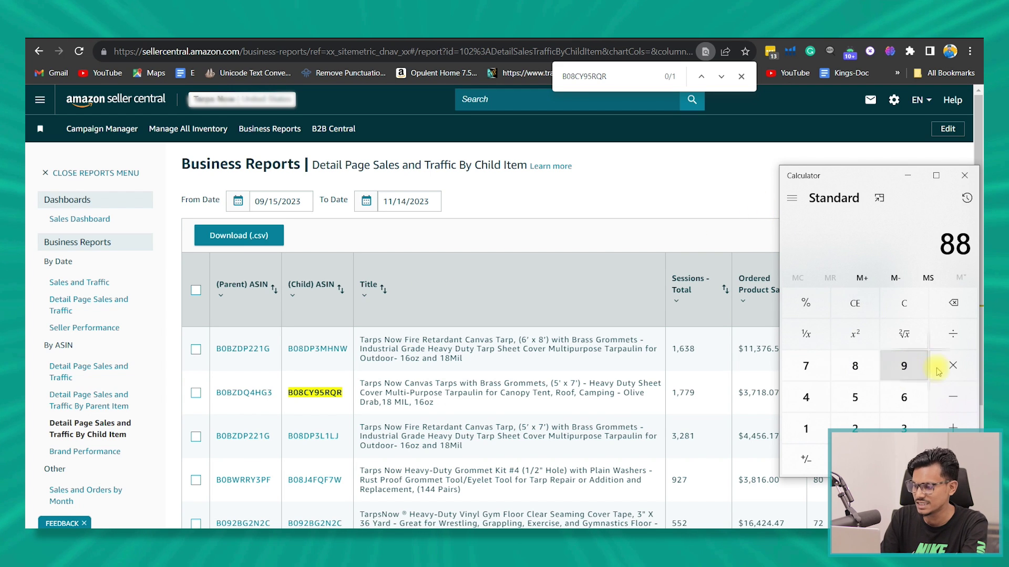
click(919, 398)
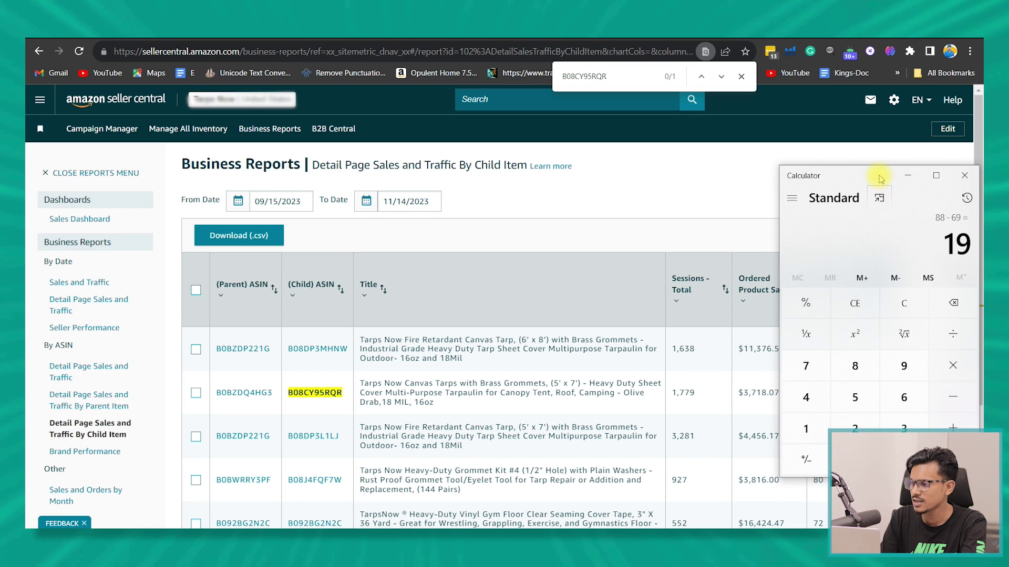
Divide the difference by 69 and convert the quotient to a percentage to get the sales growth
drag(881, 180, 592, 186)
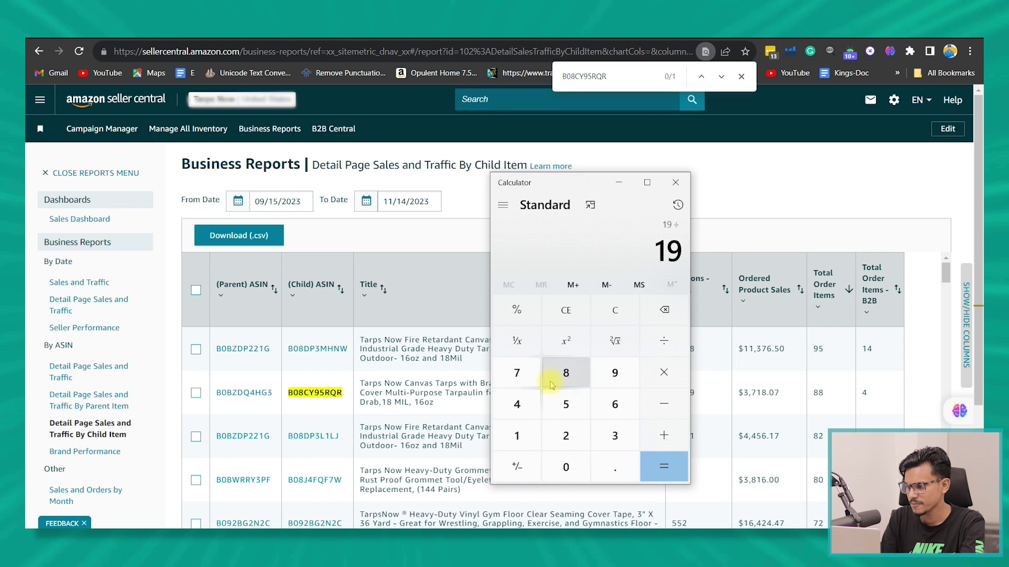
click(614, 373)
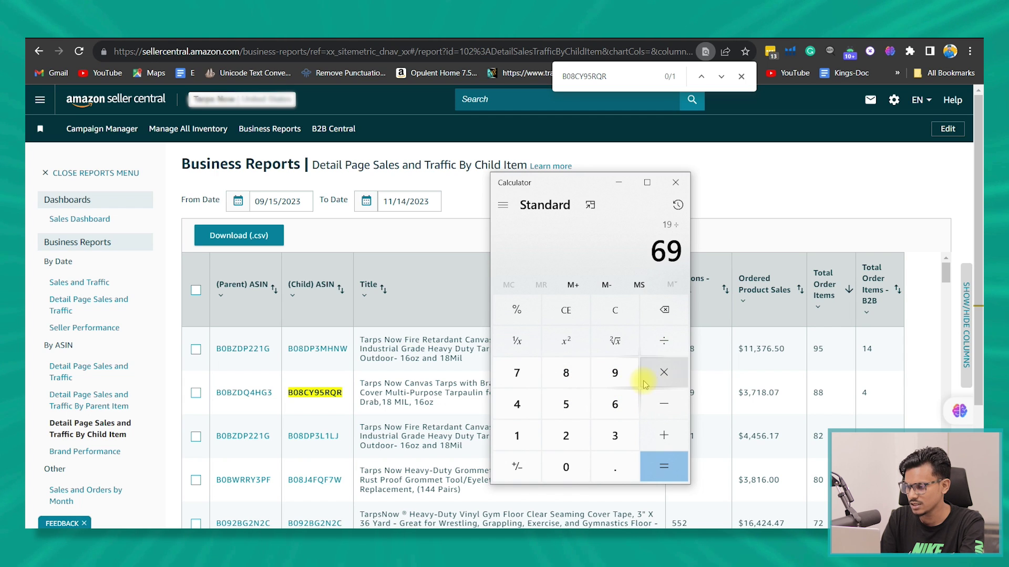
click(646, 376)
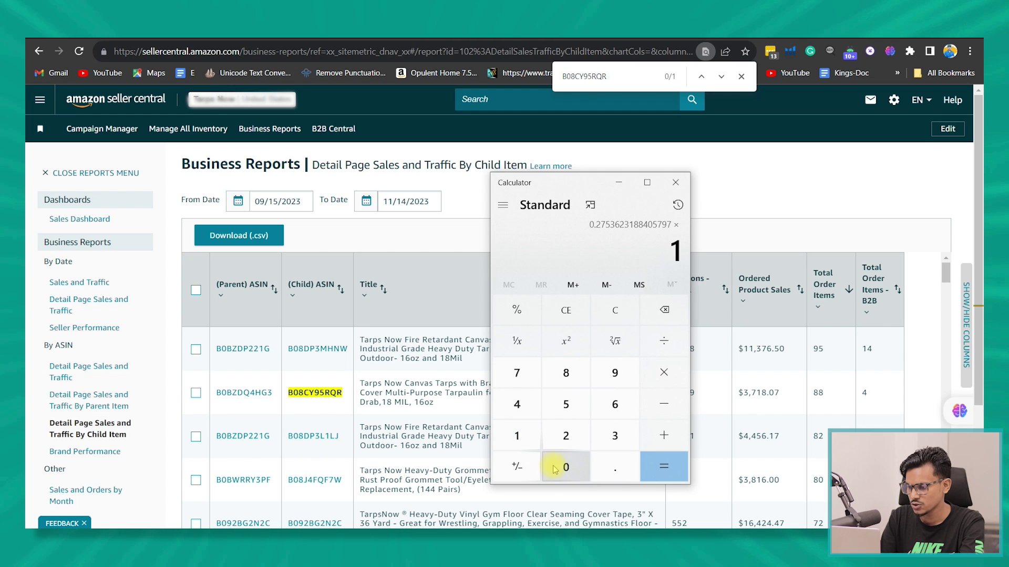
click(650, 469)
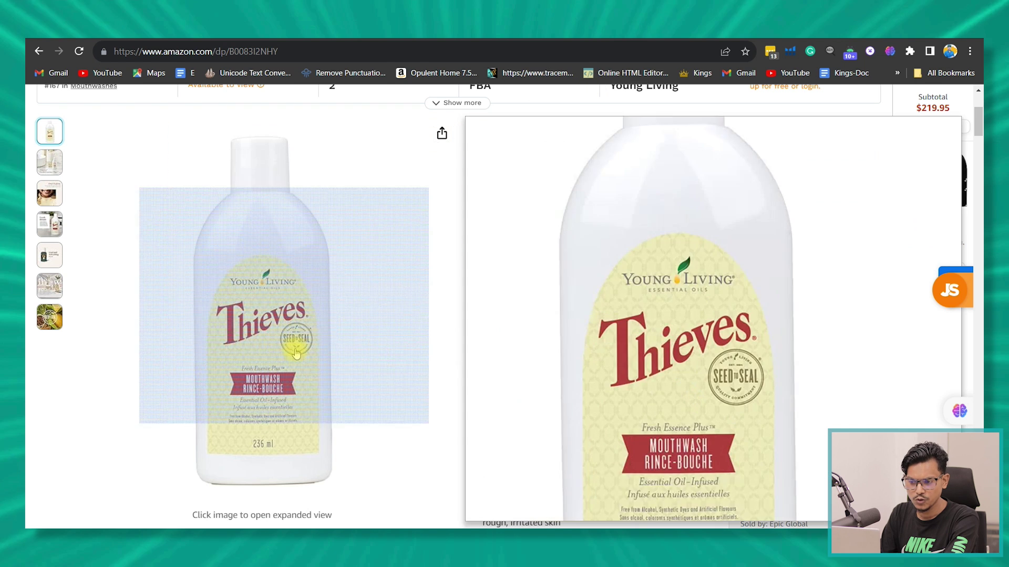
Examine the A+ product description banner on the Thieves mouthwash listing
scroll(592, 259, down, 20)
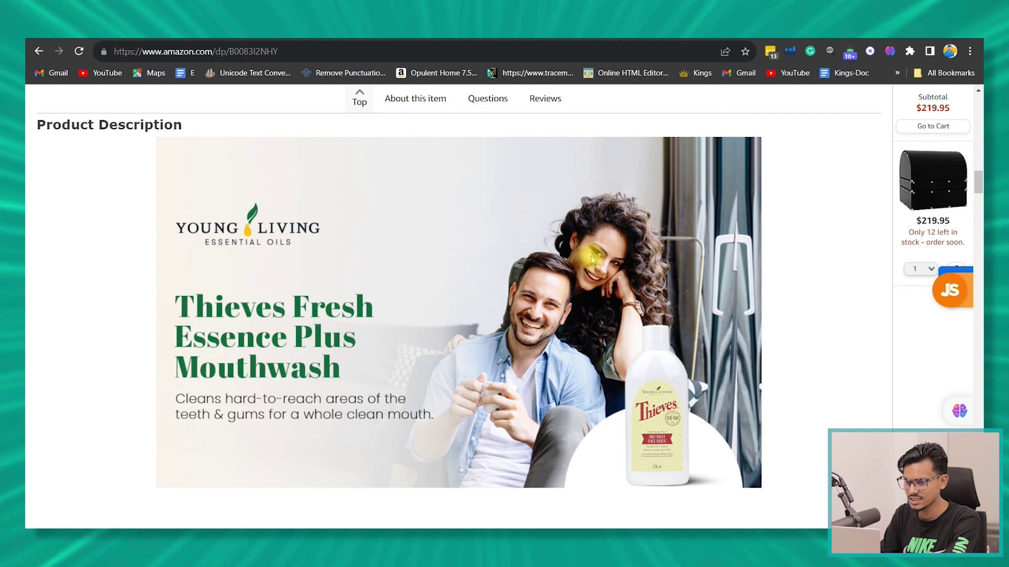
scroll(497, 244, down, 5)
scroll(498, 245, up, 6)
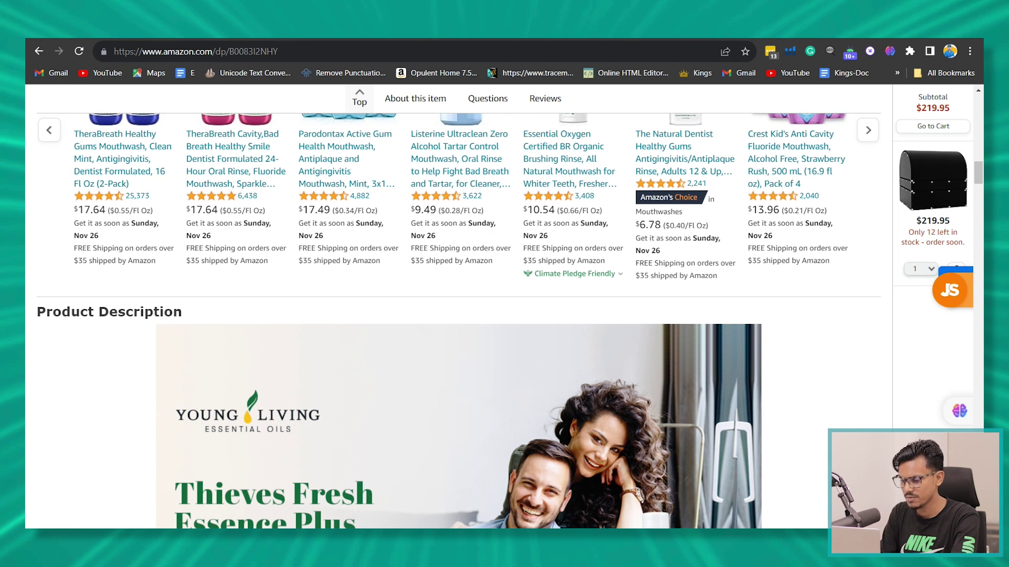
Open Canva in a new browser tab
key(ctrl+t)
text(canva)
key(Return)
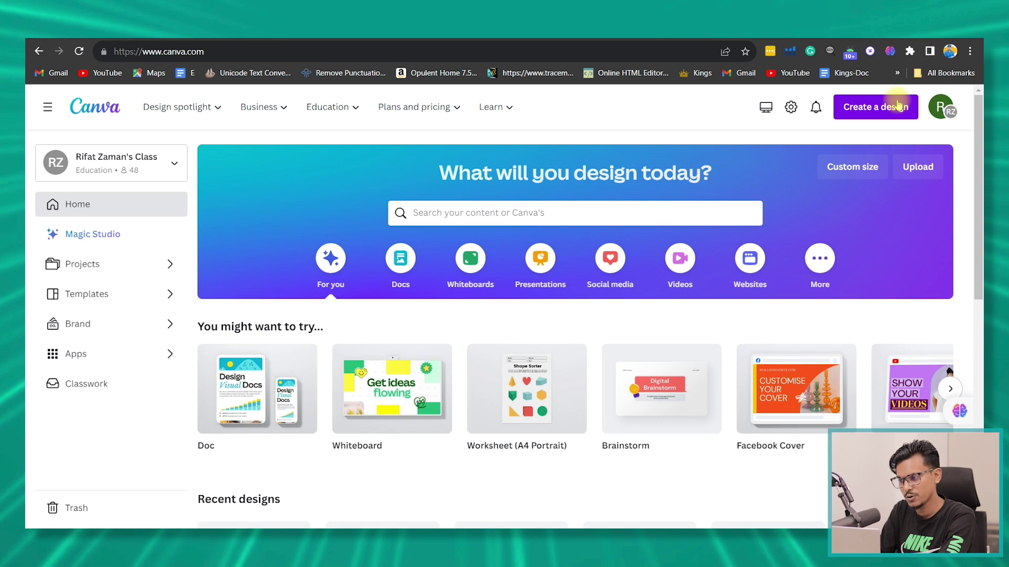
Set up a custom-size Canva design 970 px wide and 600 px high
click(863, 113)
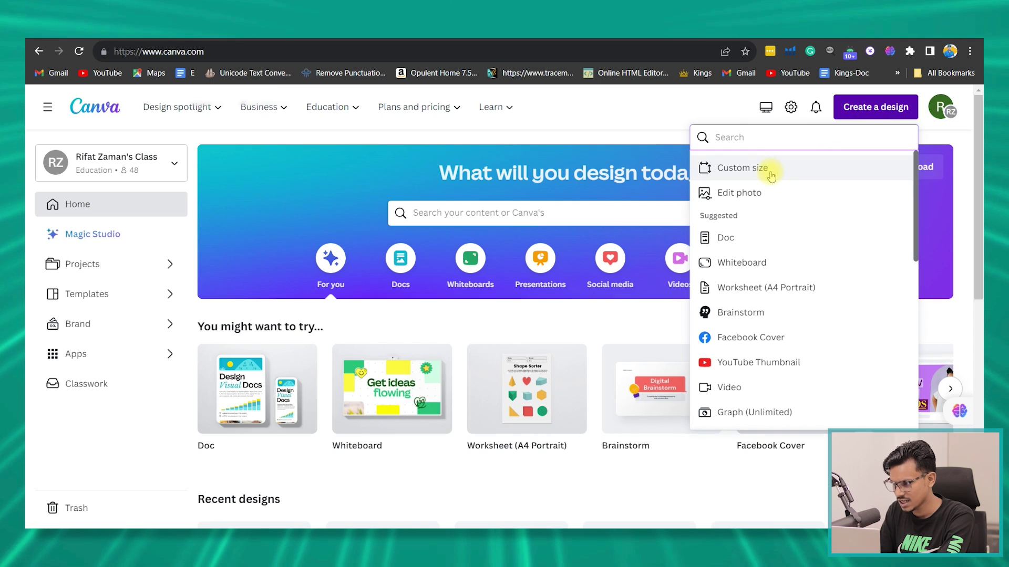
click(771, 173)
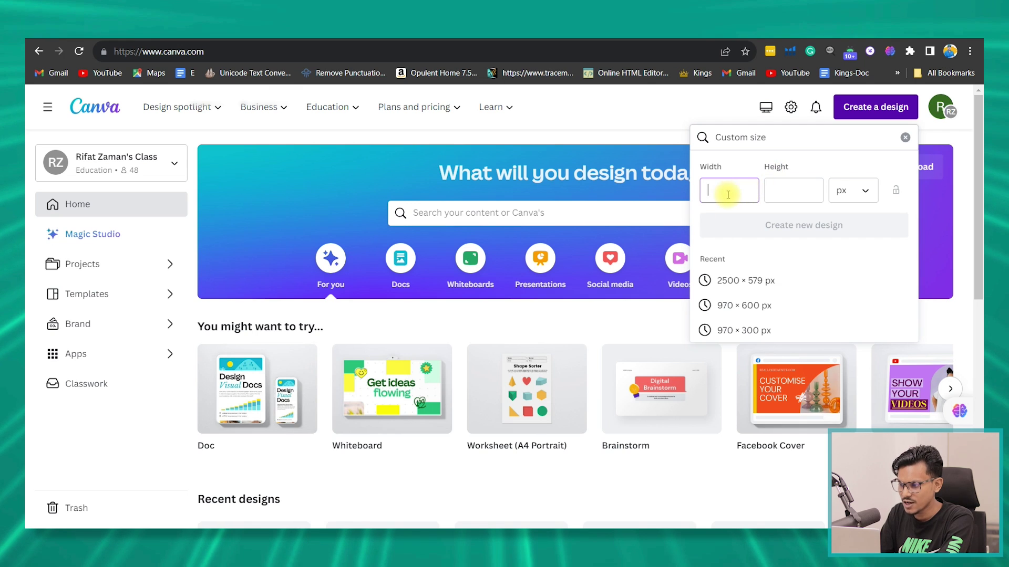
text(97)
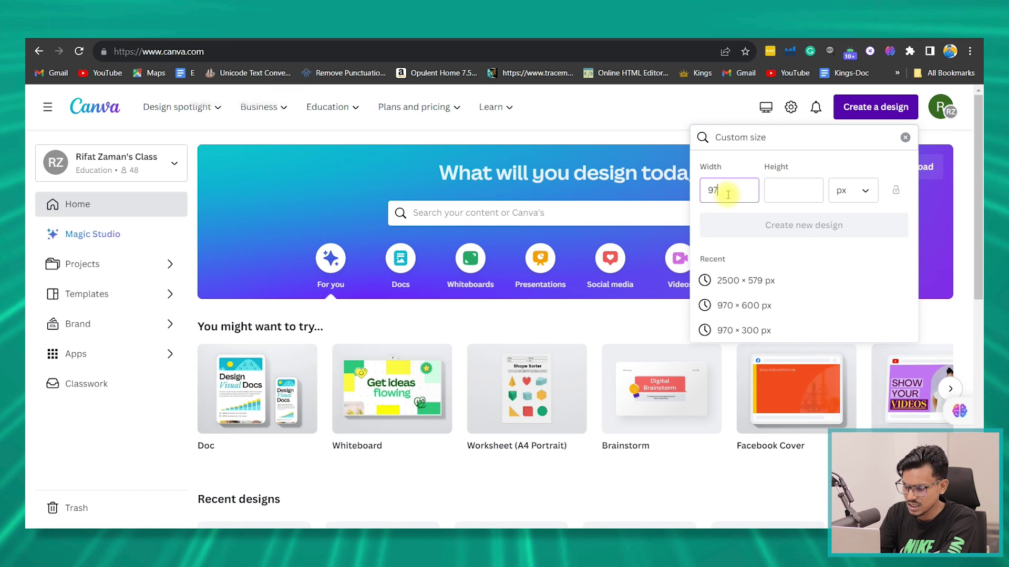
text(0)
click(782, 196)
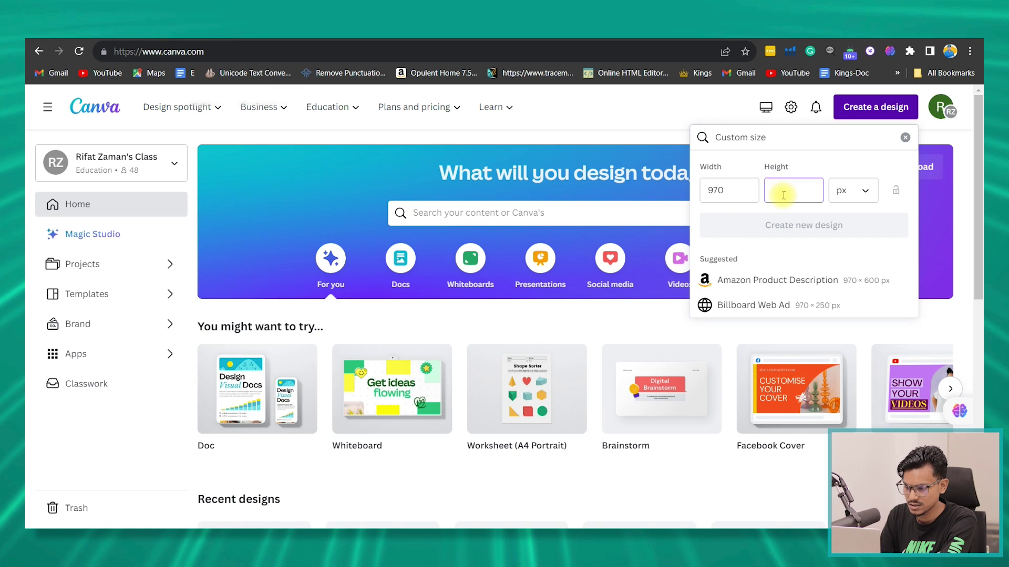
text(600)
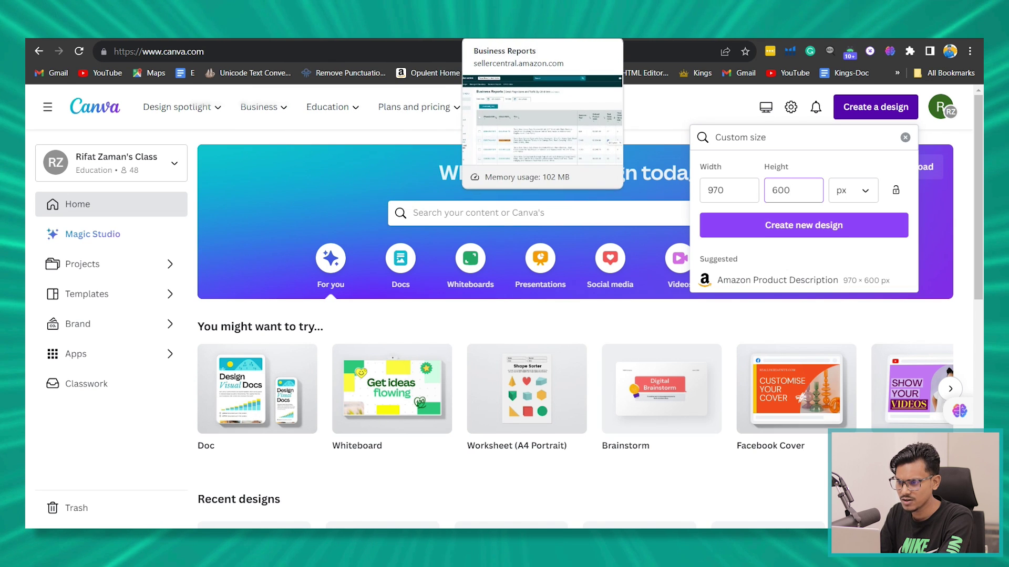
Switch back to Seller Central, open the A+ Content Manager and look over the existing content list
click(504, 31)
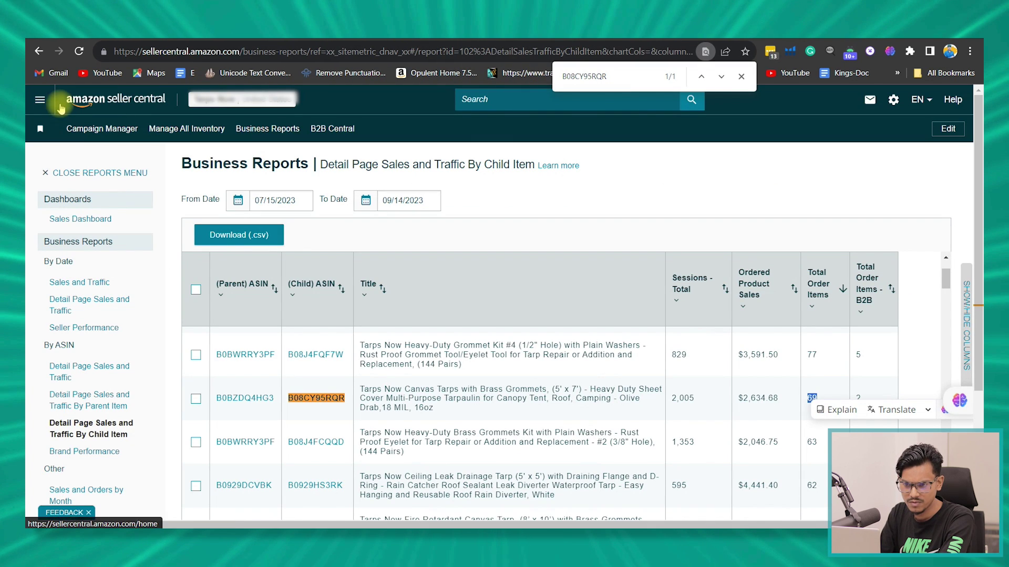
click(48, 99)
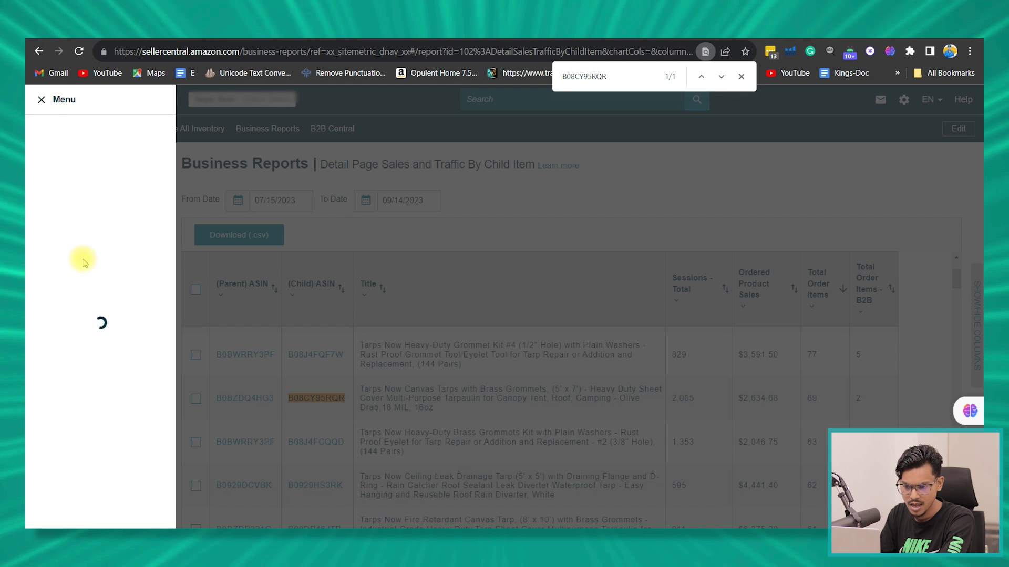
mouse_move(80, 270)
mouse_move(88, 248)
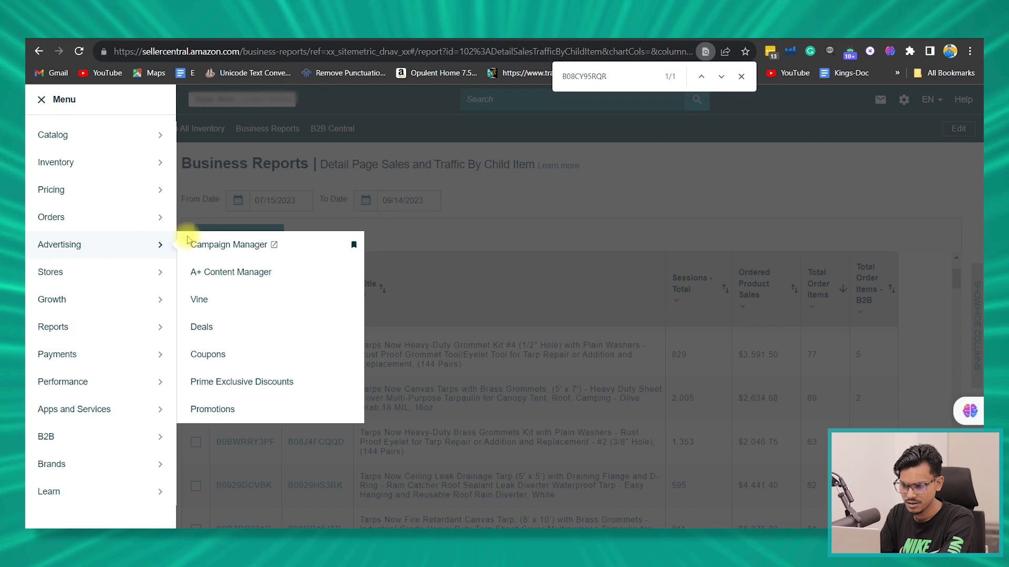
click(259, 272)
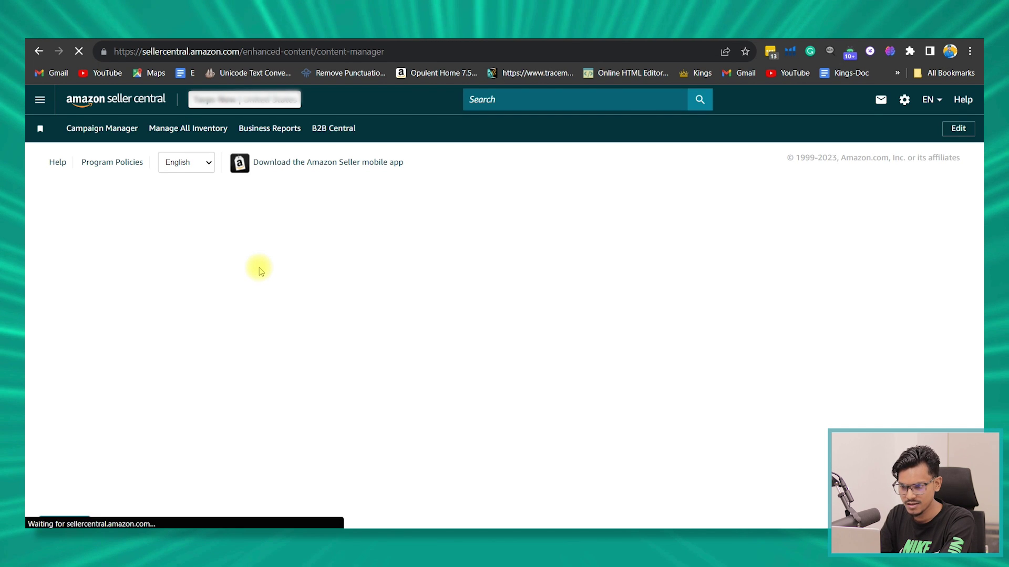
scroll(259, 272, down, 3)
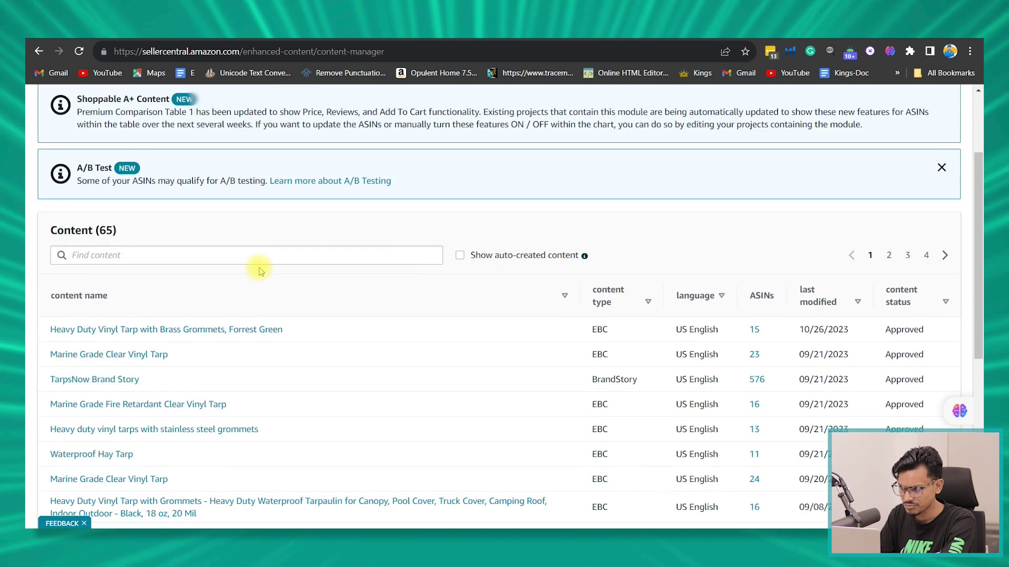
scroll(259, 272, up, 3)
Start a new Basic A+ content and name it "test"
click(859, 159)
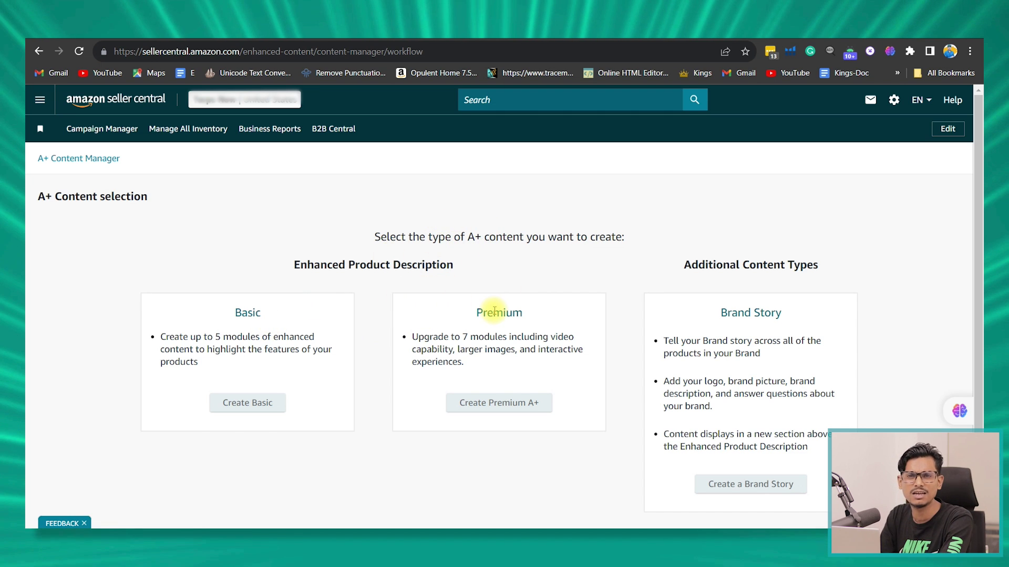
click(237, 406)
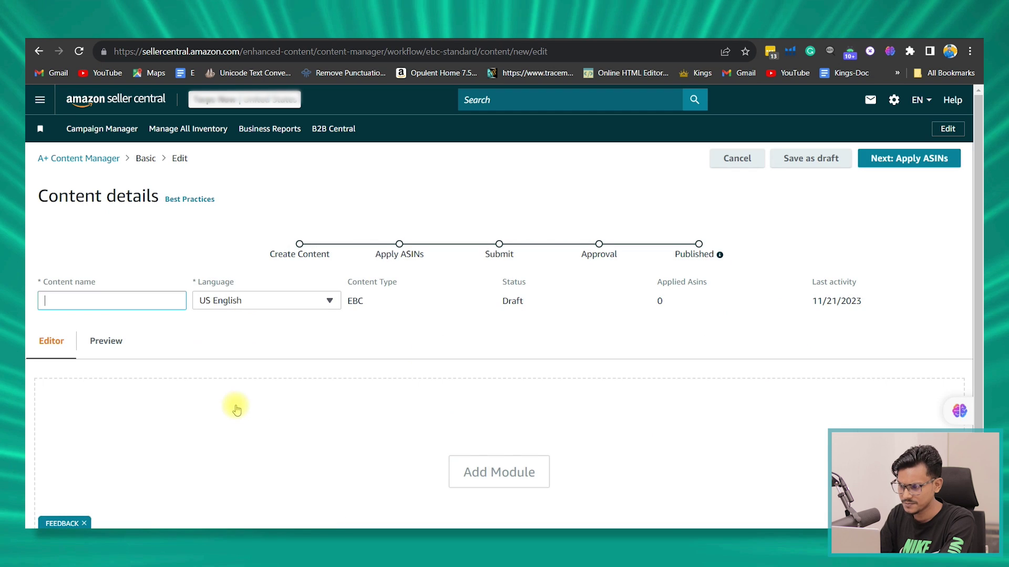
scroll(457, 288, down, 2)
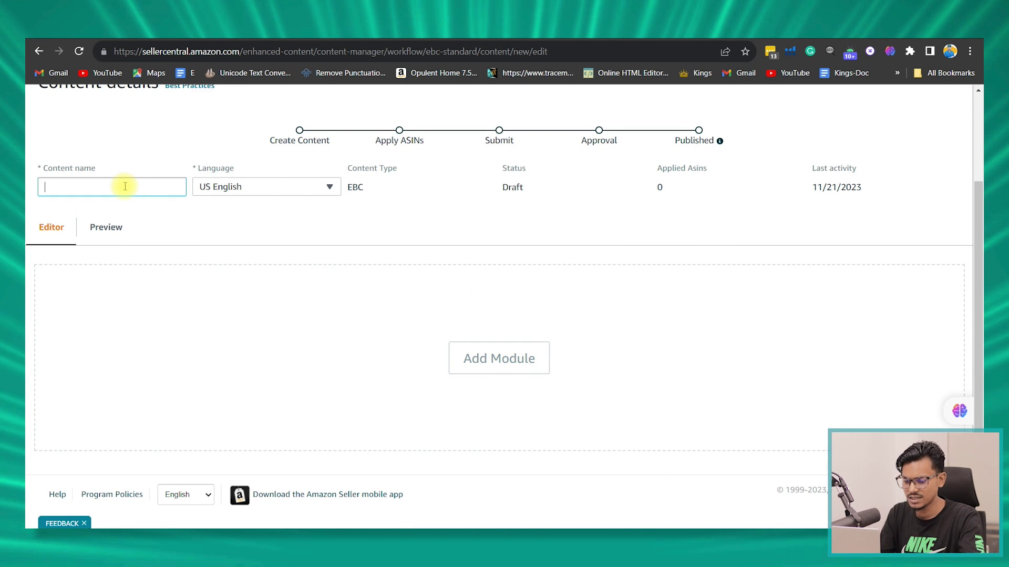
text(test)
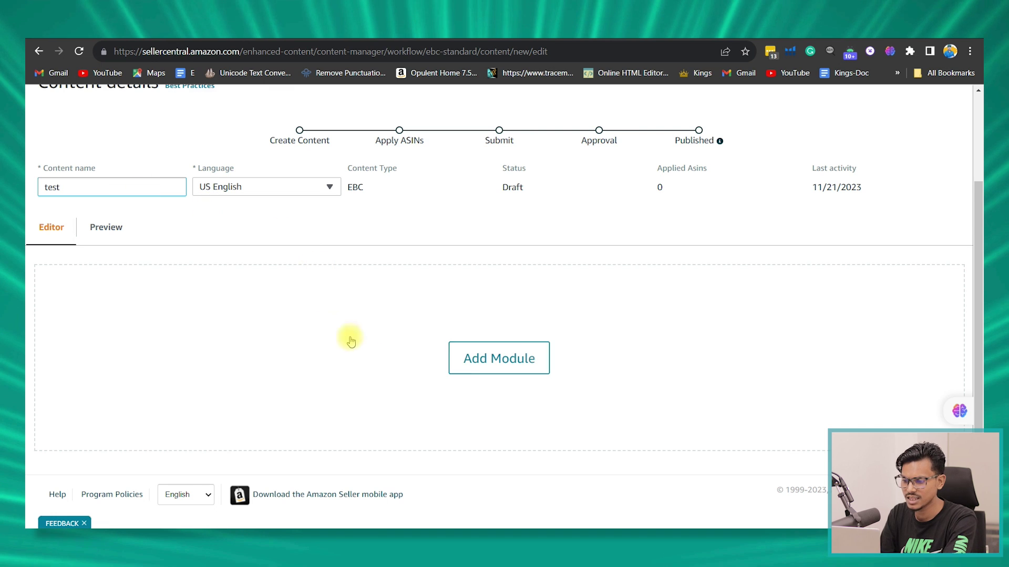
Browse the available modules and add a Standard Image Header With Text module to the A+ content
click(532, 370)
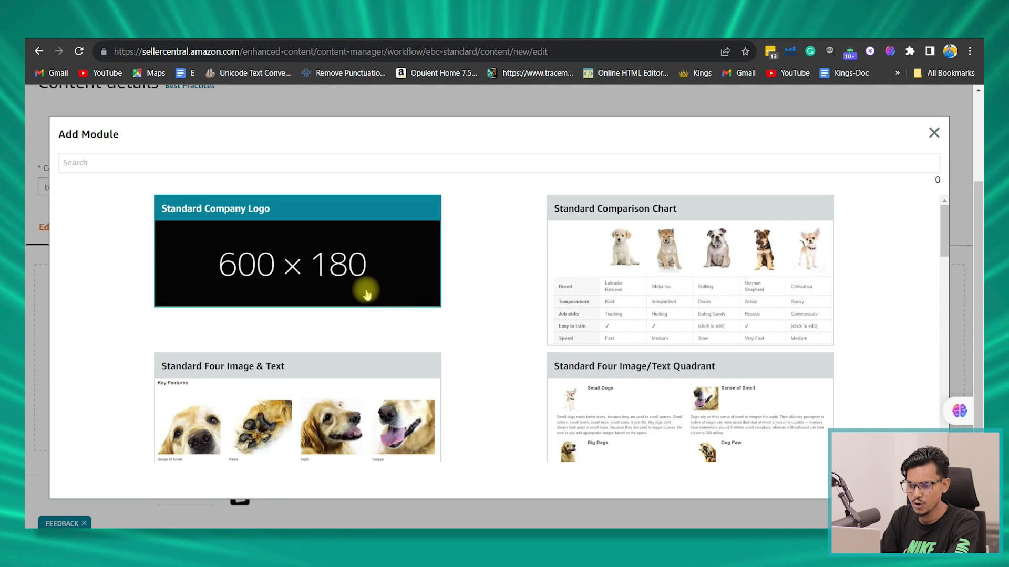
scroll(470, 322, down, 10)
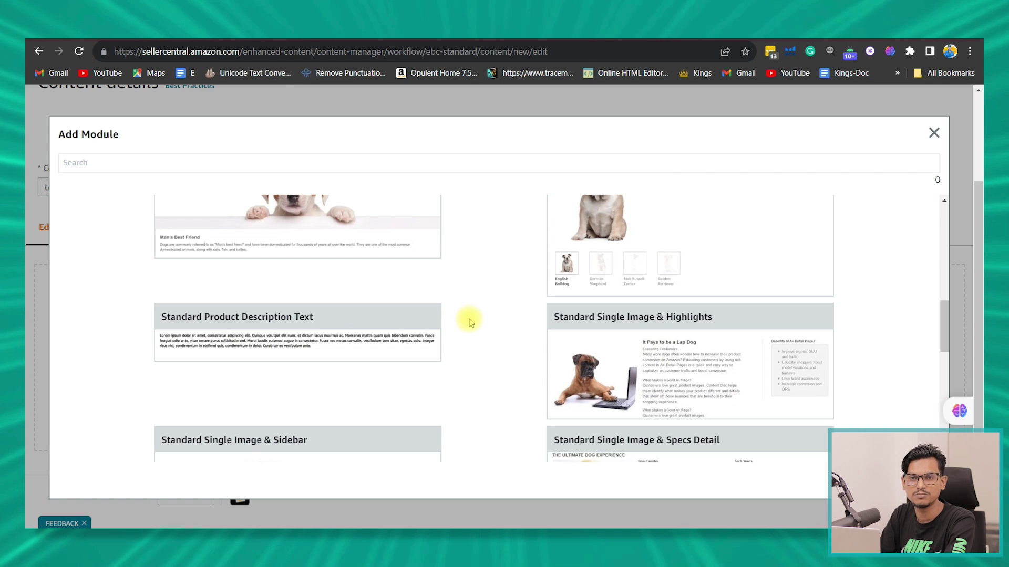
scroll(470, 322, down, 8)
scroll(470, 322, up, 3)
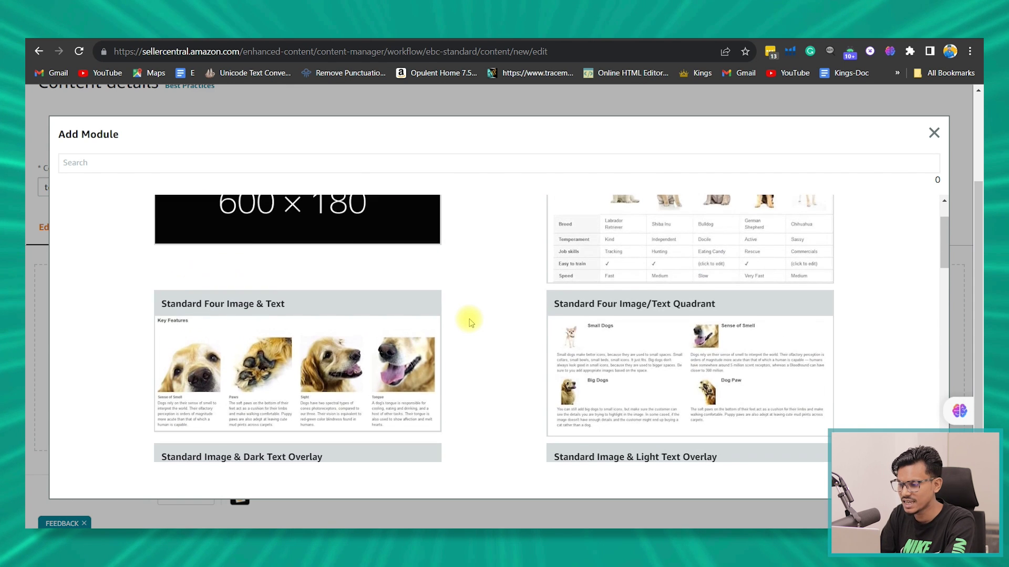
scroll(470, 322, down, 5)
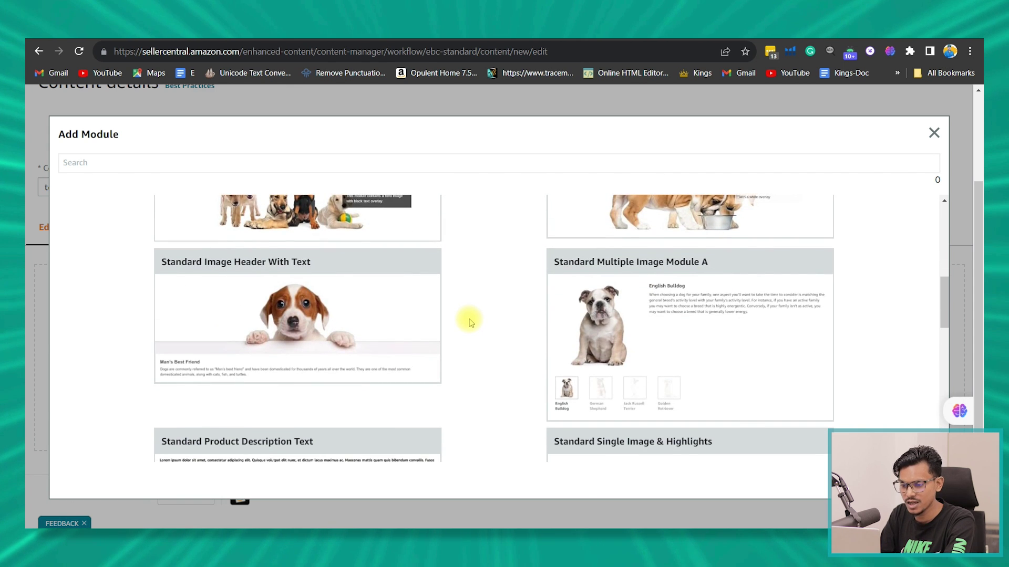
click(294, 306)
scroll(292, 304, down, 5)
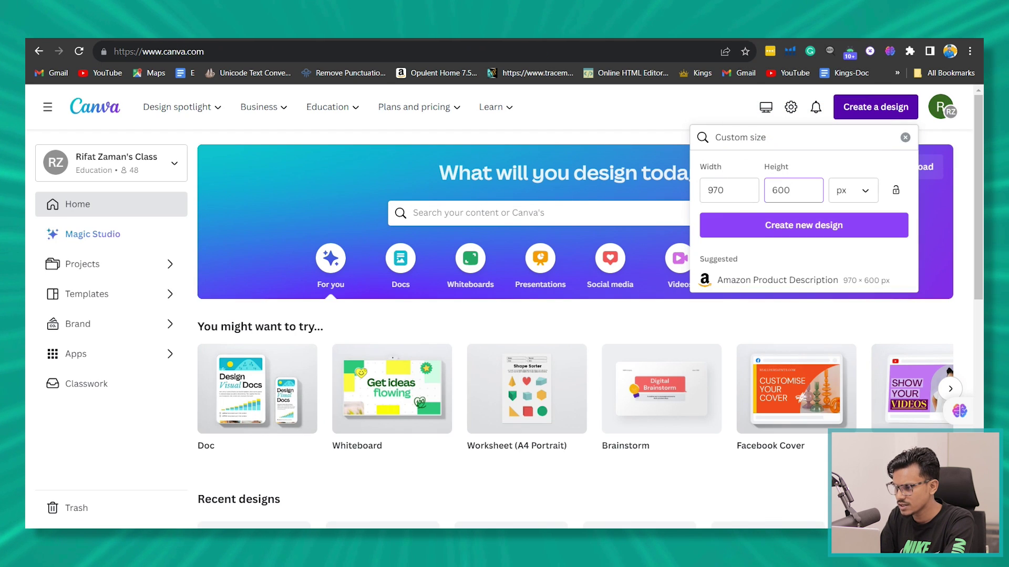
Create the 970 × 600 px design in Canva and review the mouthwash listing's main A+ banner as a reference
click(798, 228)
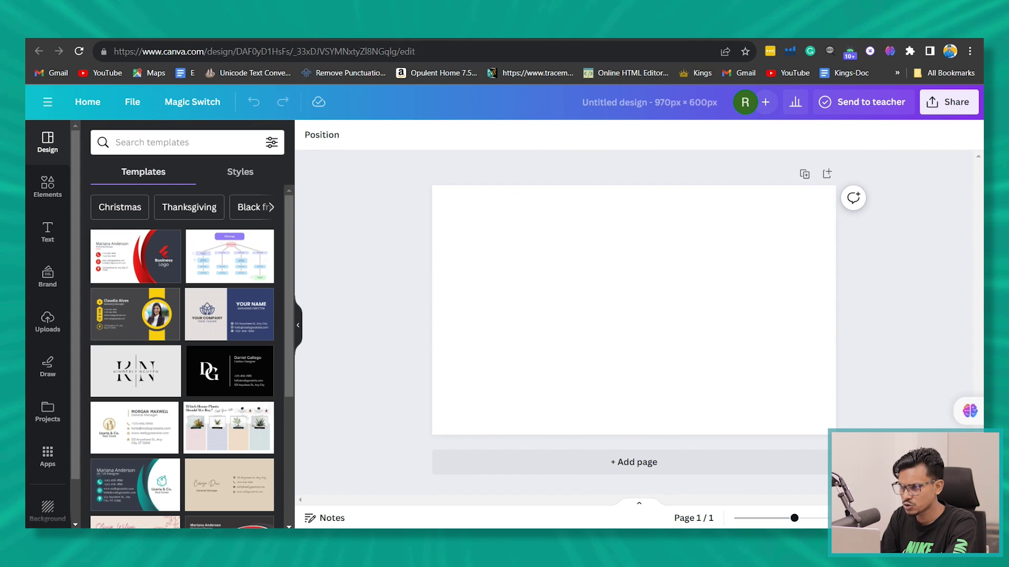
key(ctrl+Tab)
scroll(498, 197, down, 4)
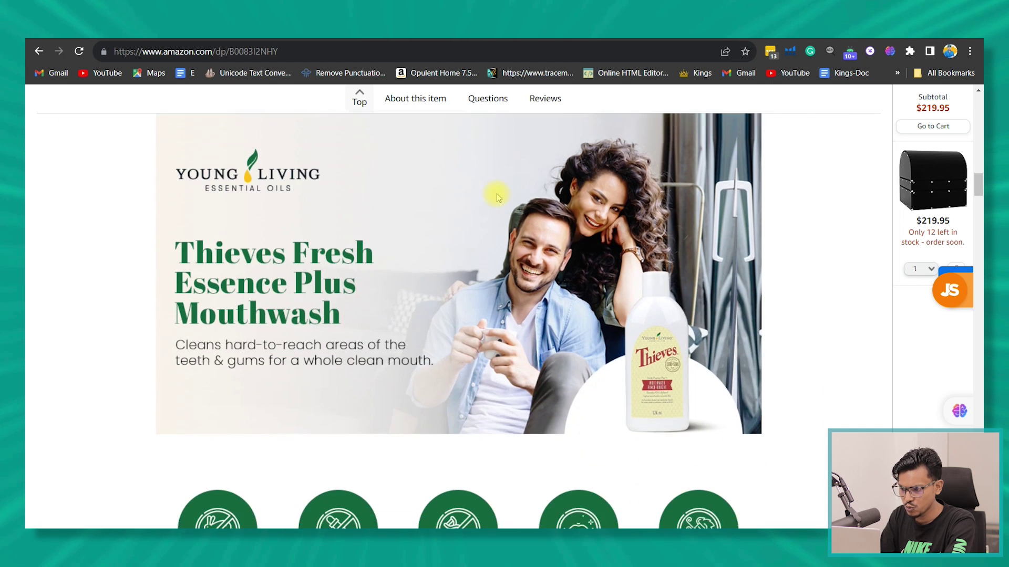
scroll(498, 197, up, 2)
scroll(498, 197, down, 1)
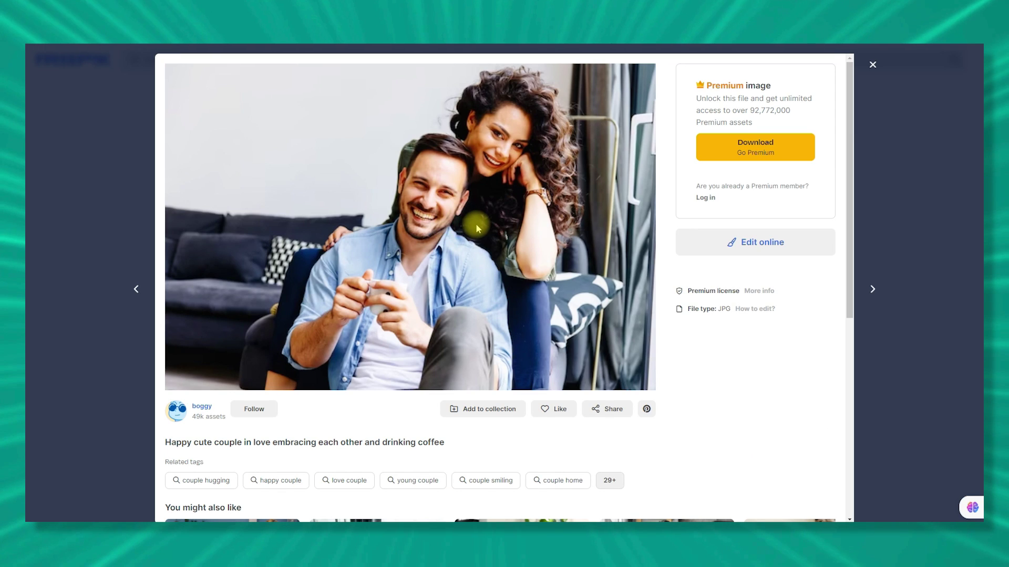
Open the stock photo of the embracing couple as a separate image in a new tab
right_click(419, 157)
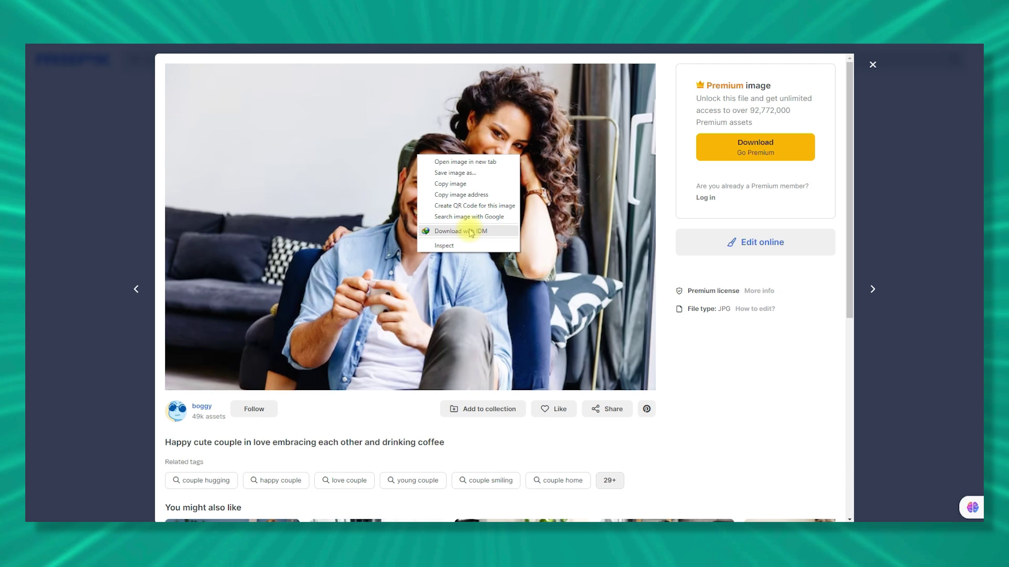
click(452, 162)
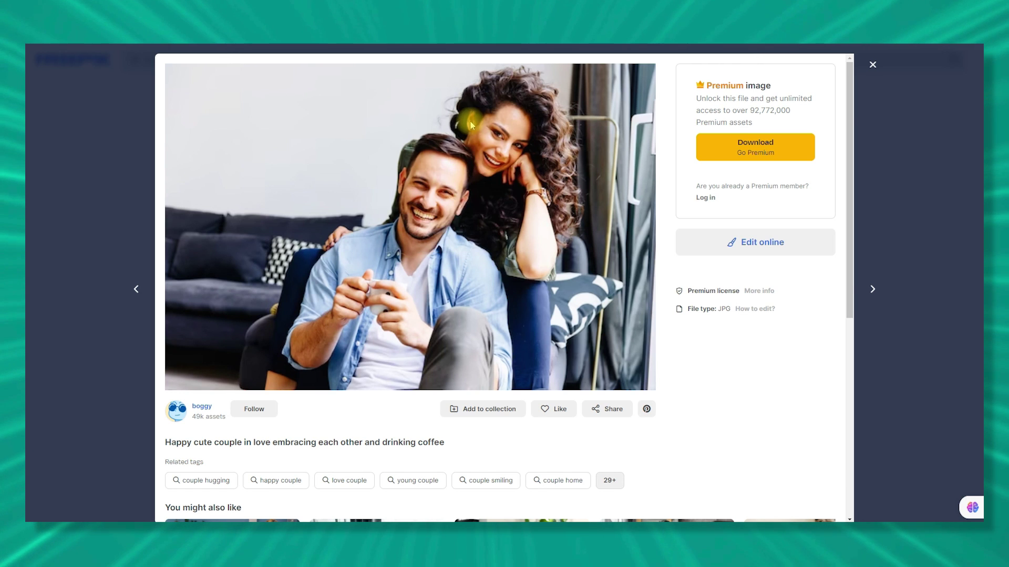
scroll(443, 283, down, 4)
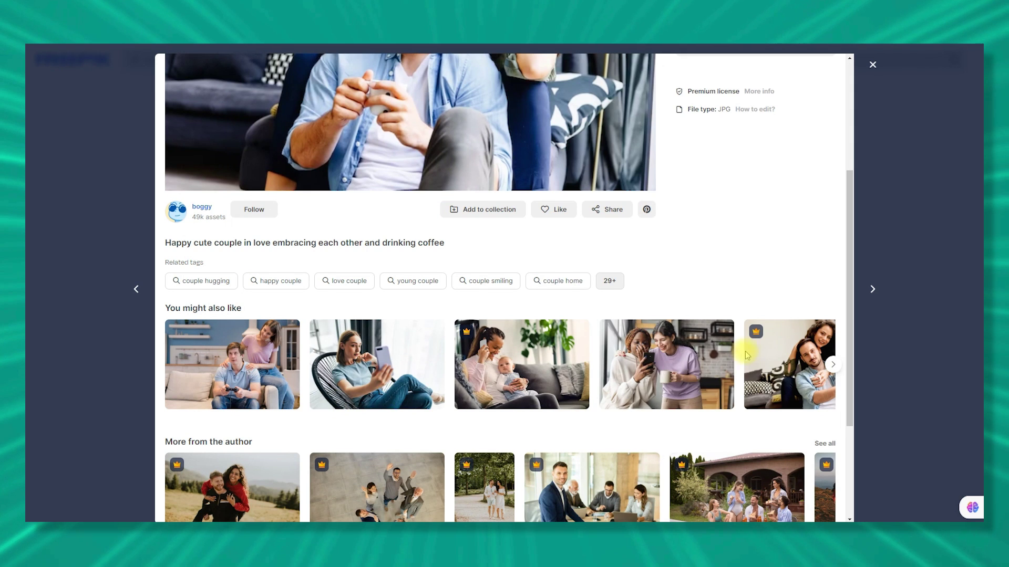
scroll(747, 356, down, 3)
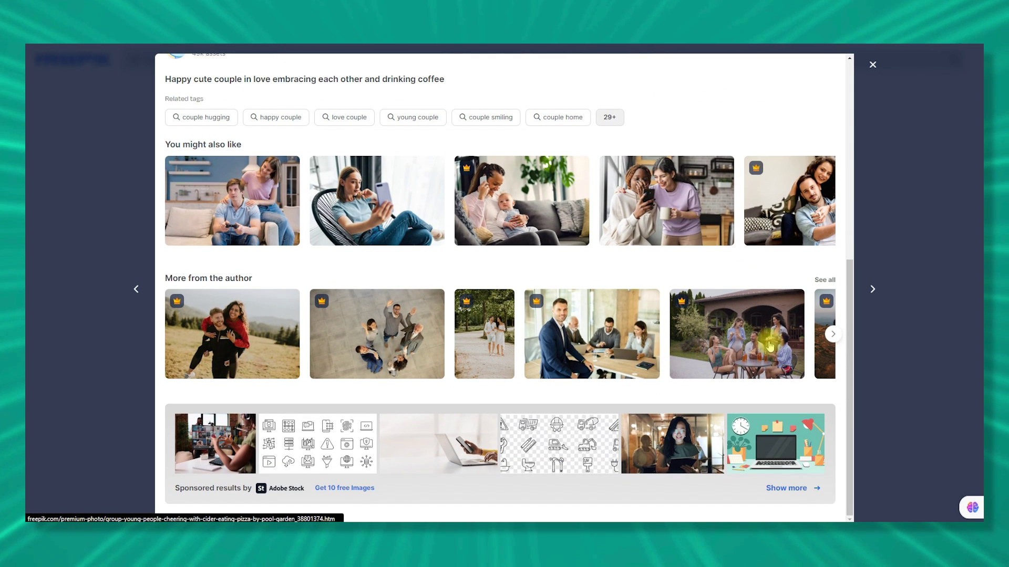
scroll(578, 368, up, 1)
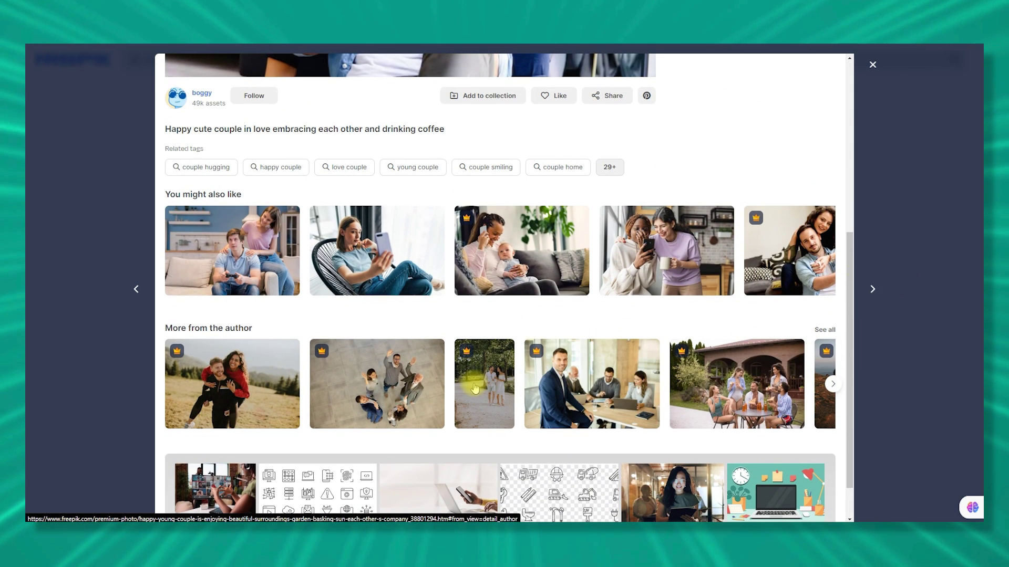
scroll(473, 387, up, 6)
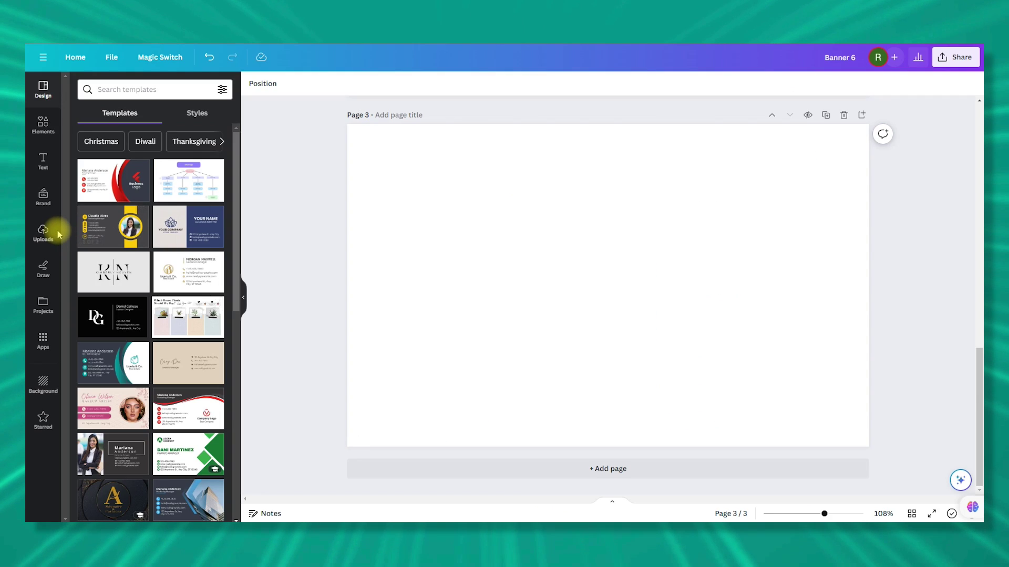
Upload the stock photo of the couple to the design and set it as the background of the blank page
click(44, 231)
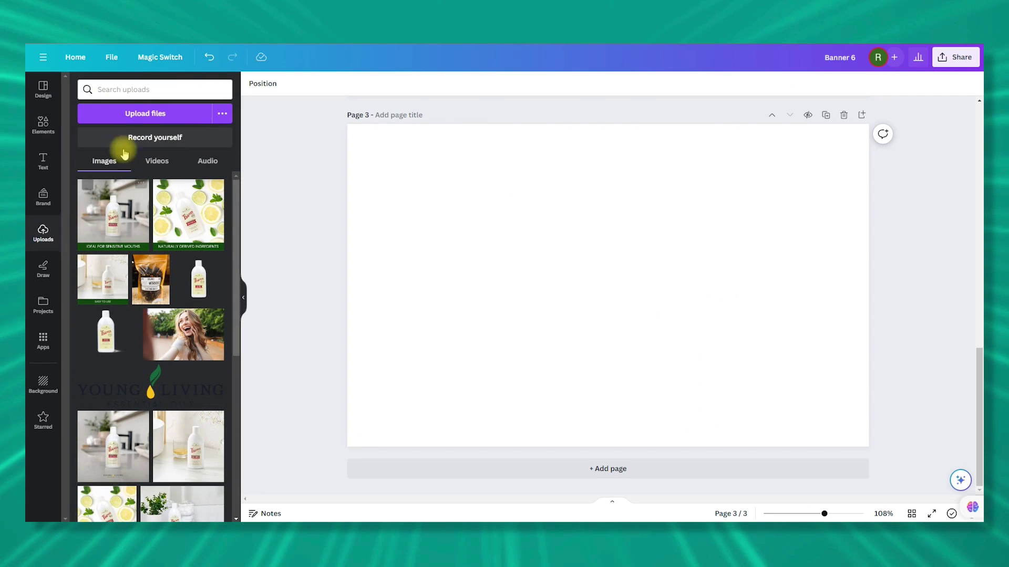
click(145, 113)
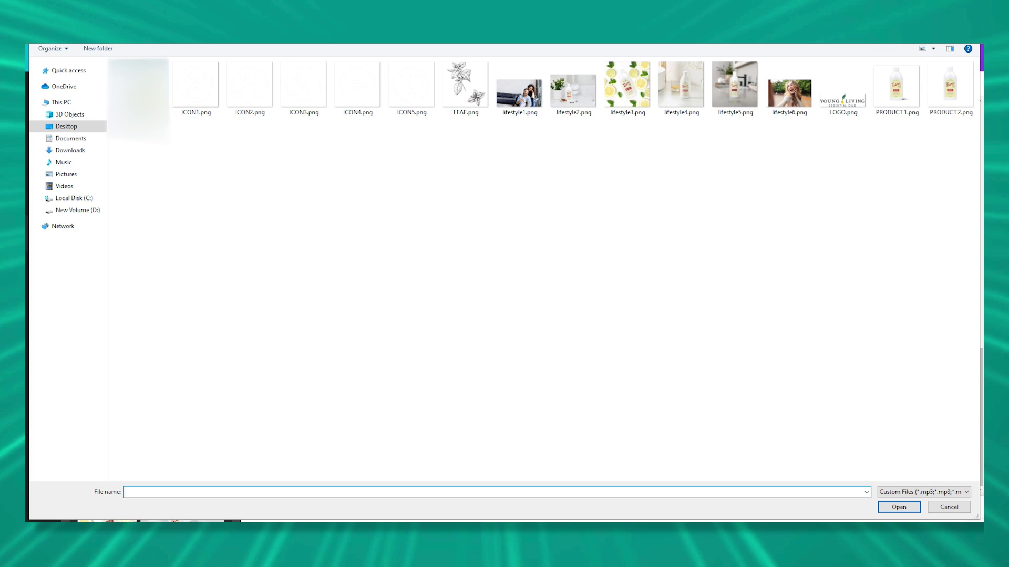
key(Escape)
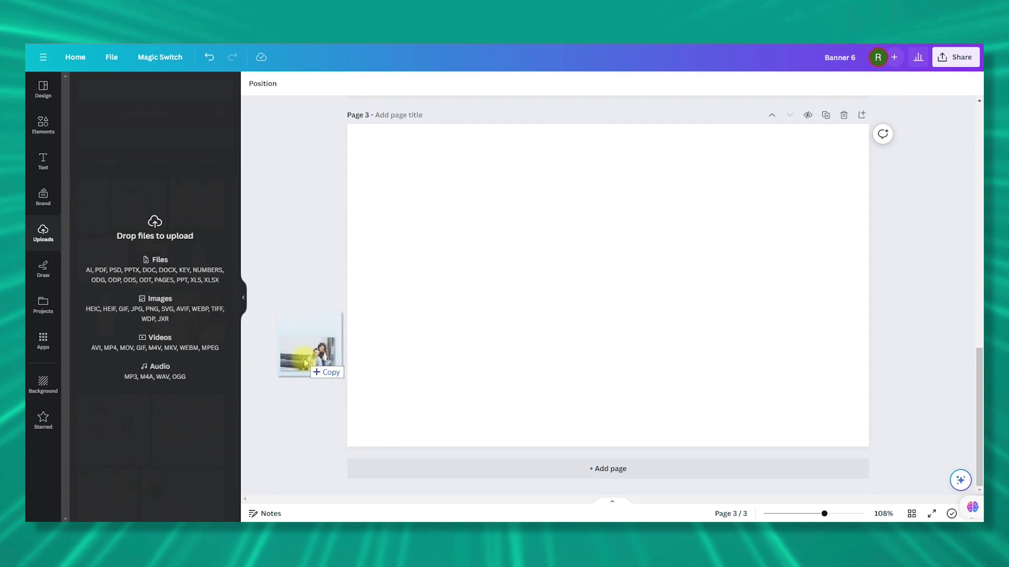
drag(305, 363, 155, 262)
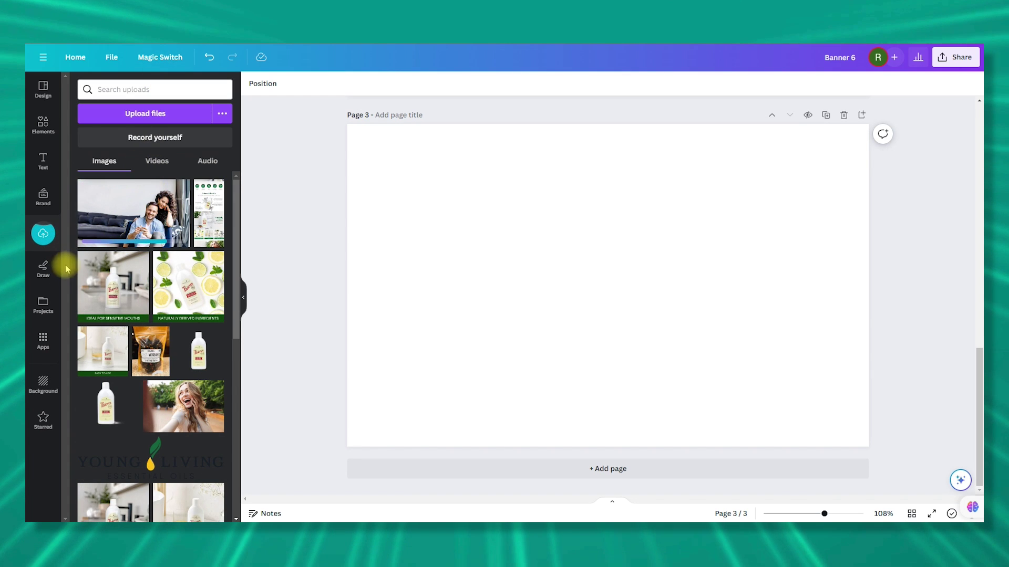
click(129, 210)
right_click(584, 212)
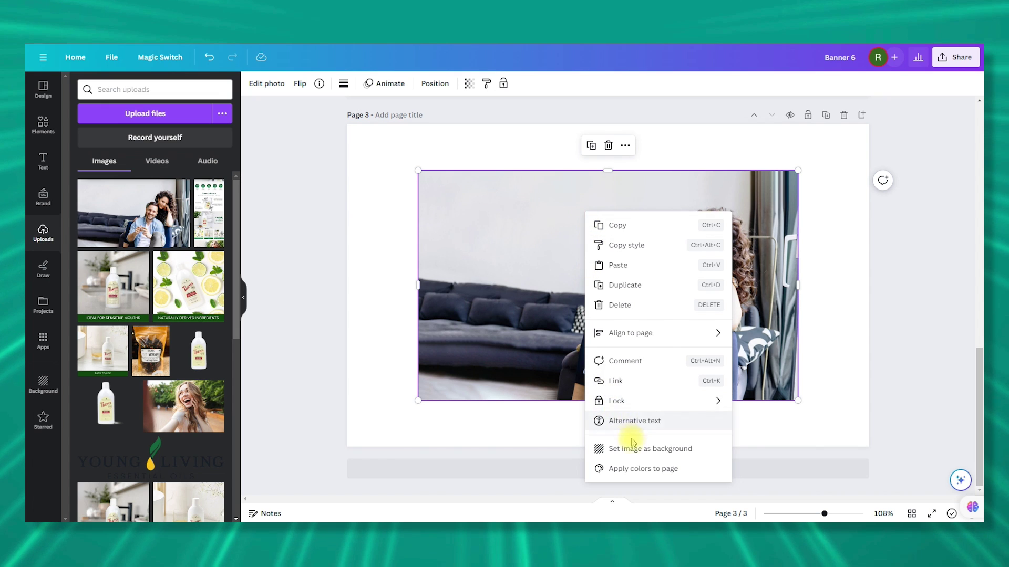
click(693, 448)
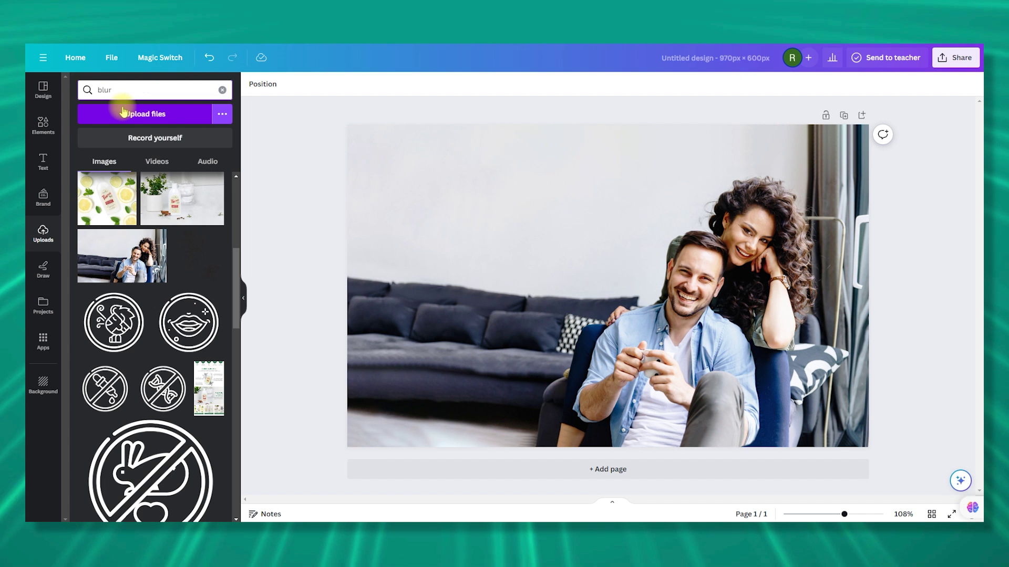
Search the elements for "blur" and place the dark grey square blur graphic, enlarged, over the left half of the couple photo
key(Return)
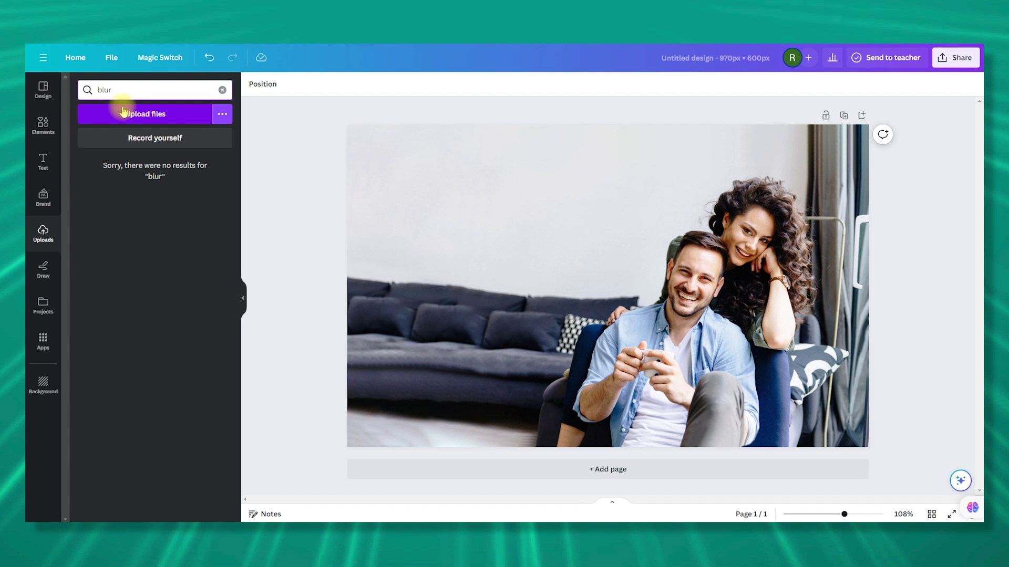
click(57, 131)
click(139, 89)
text(blur)
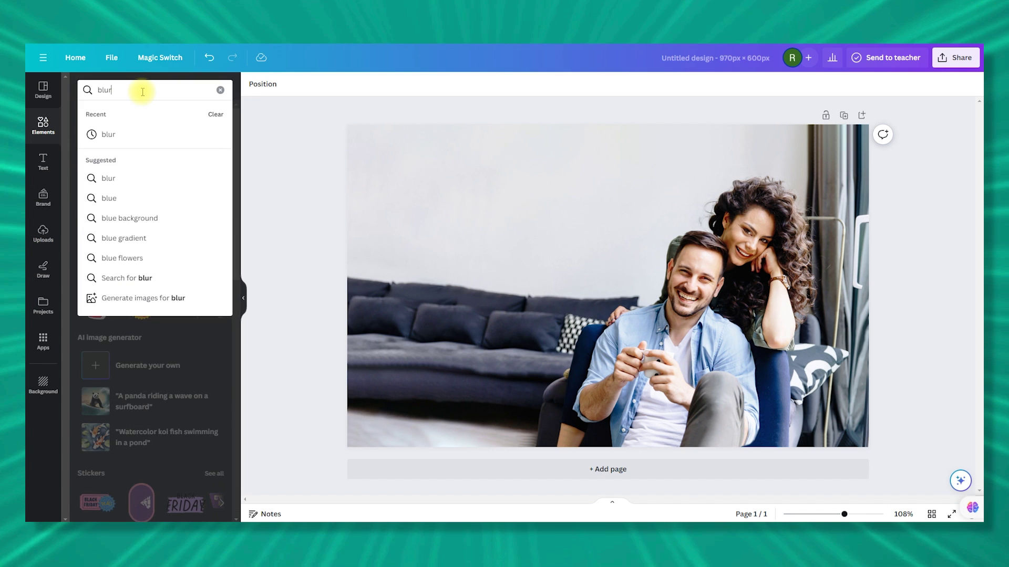
key(Return)
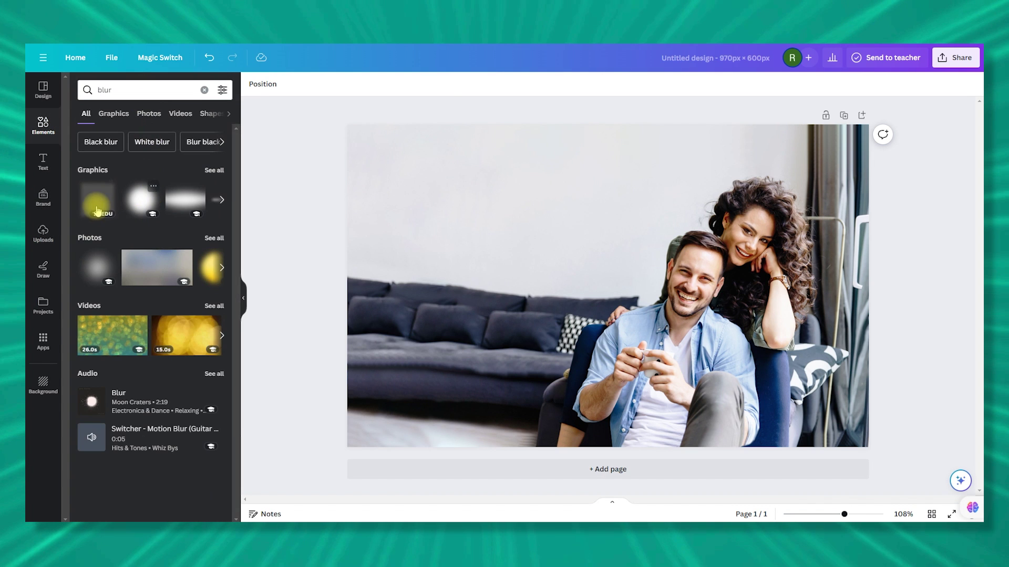
drag(96, 200, 502, 294)
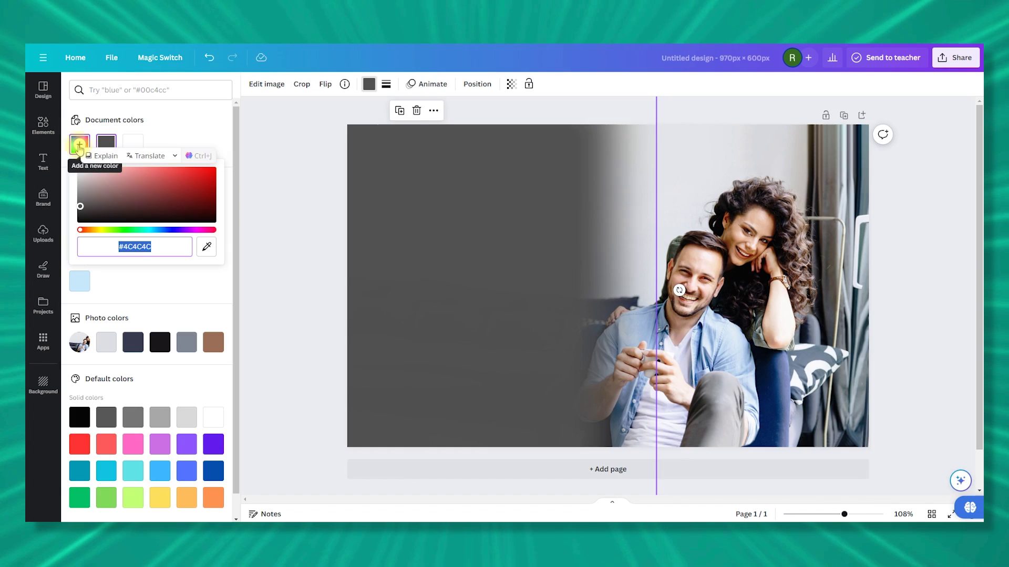
Set the blur overlay's colour to #F8F3ED
double_click(135, 247)
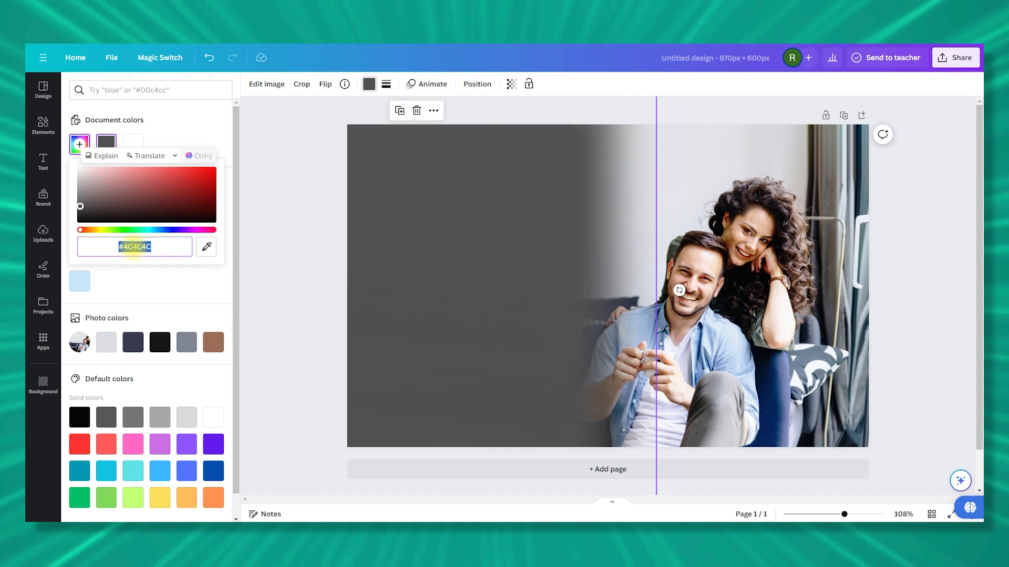
text(#F8F3ED)
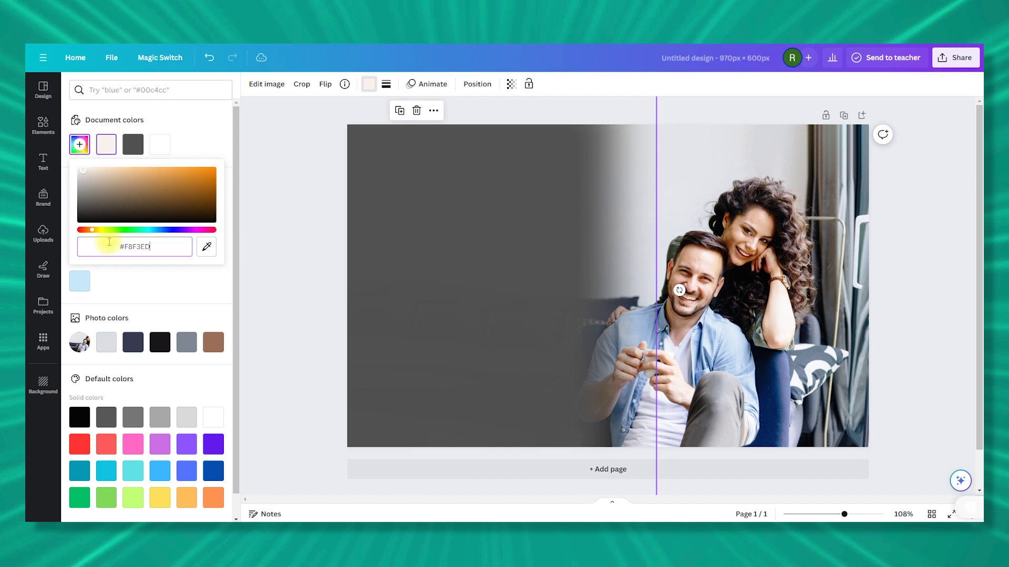
click(81, 149)
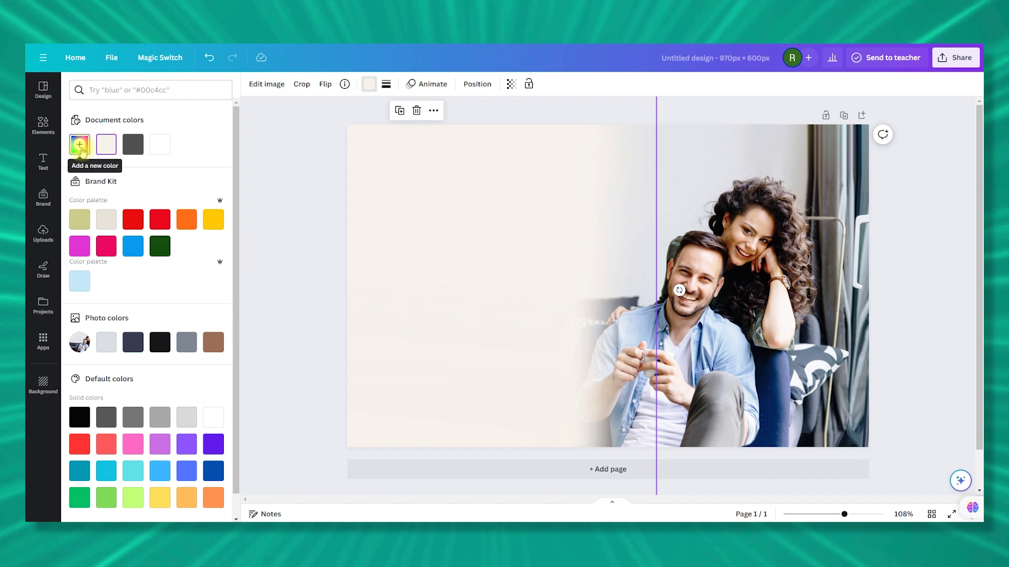
Try recolouring the blur overlay with #E4E6E9 sampled from the wall in the photo, and undo that colour change
click(80, 147)
click(206, 247)
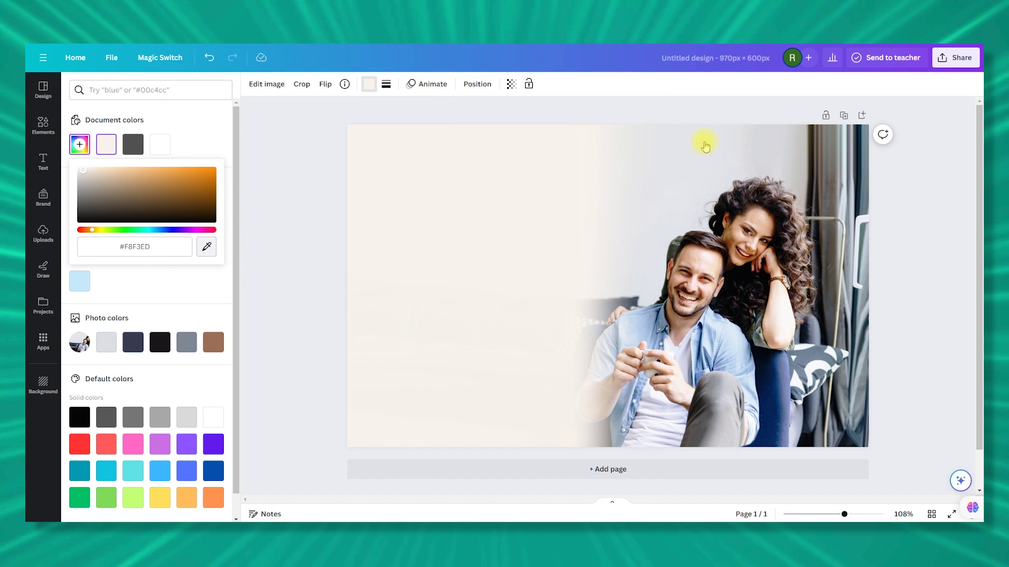
click(698, 153)
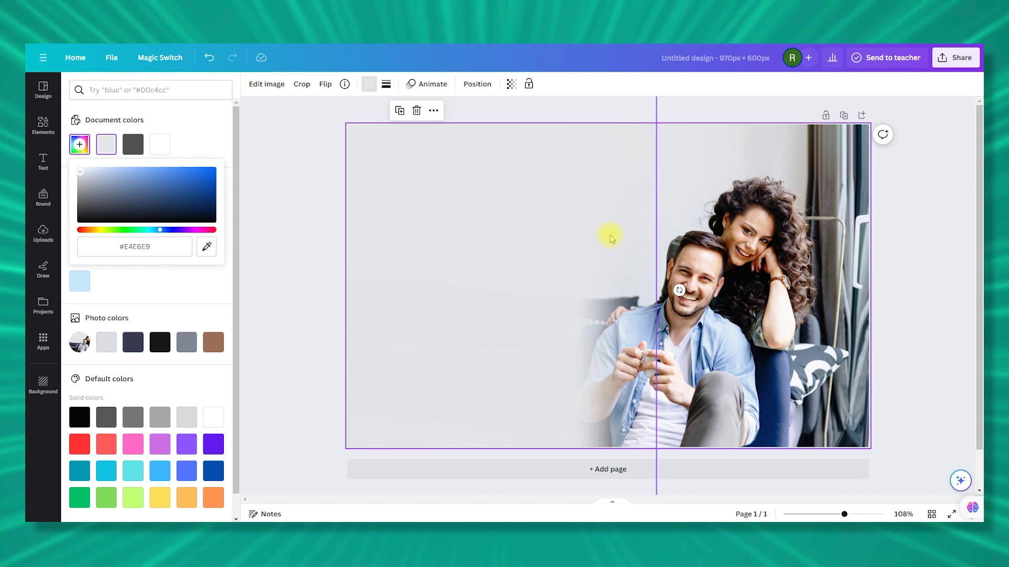
click(462, 283)
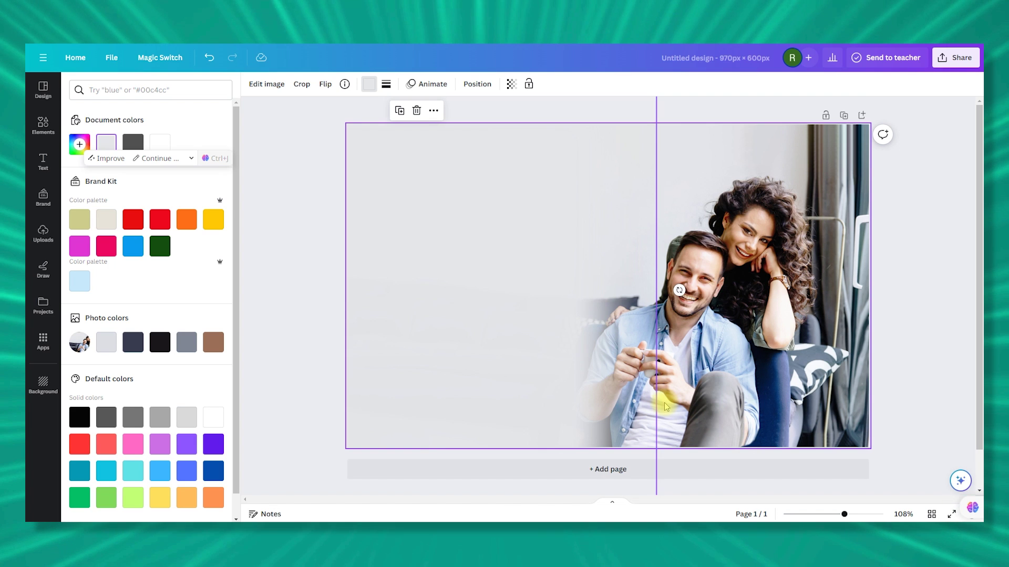
key(ctrl+z)
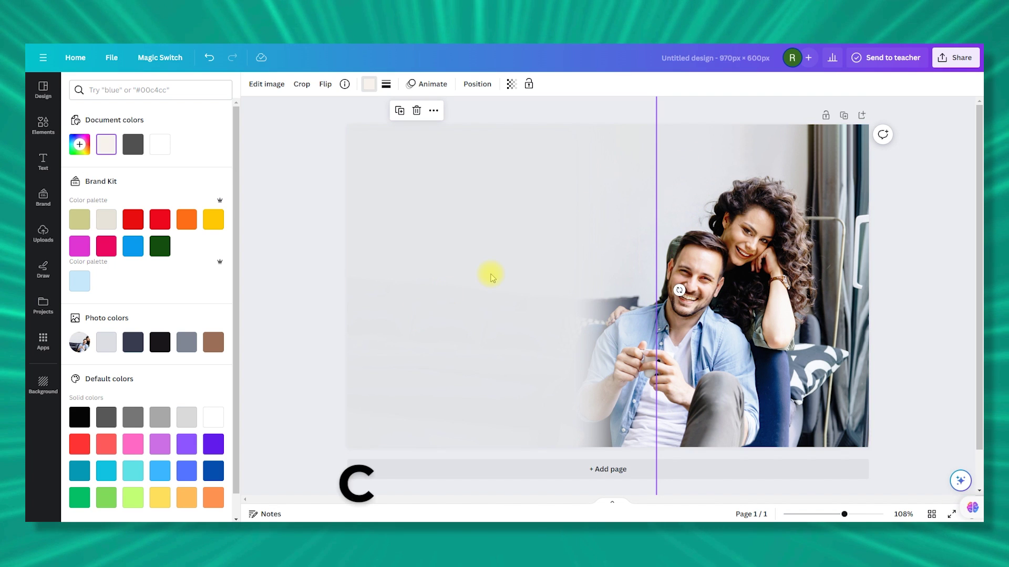
key(ctrl+z)
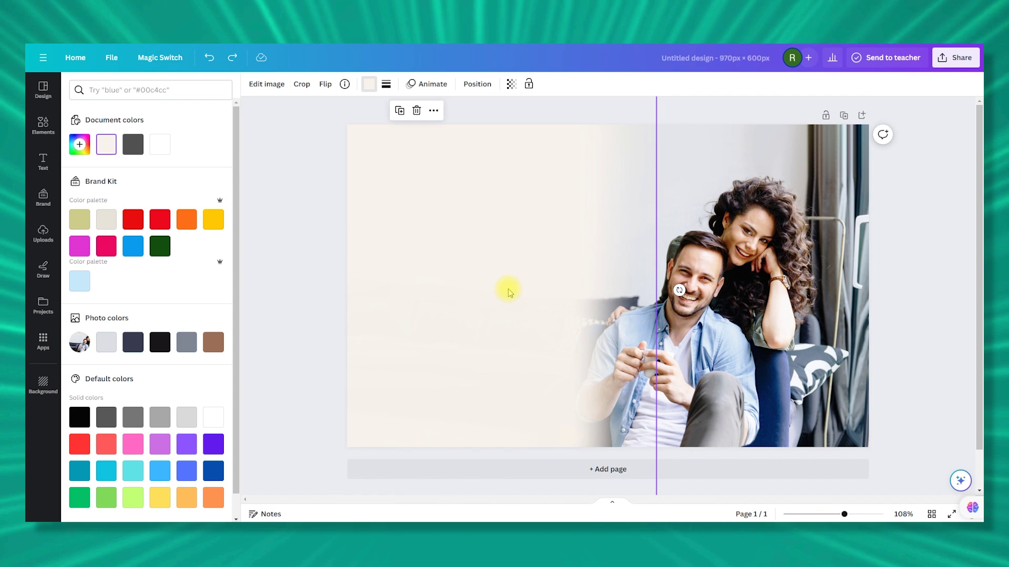
Reposition the cream blur overlay so it fades out just beside the couple, and set its transparency to 89
drag(508, 293, 676, 280)
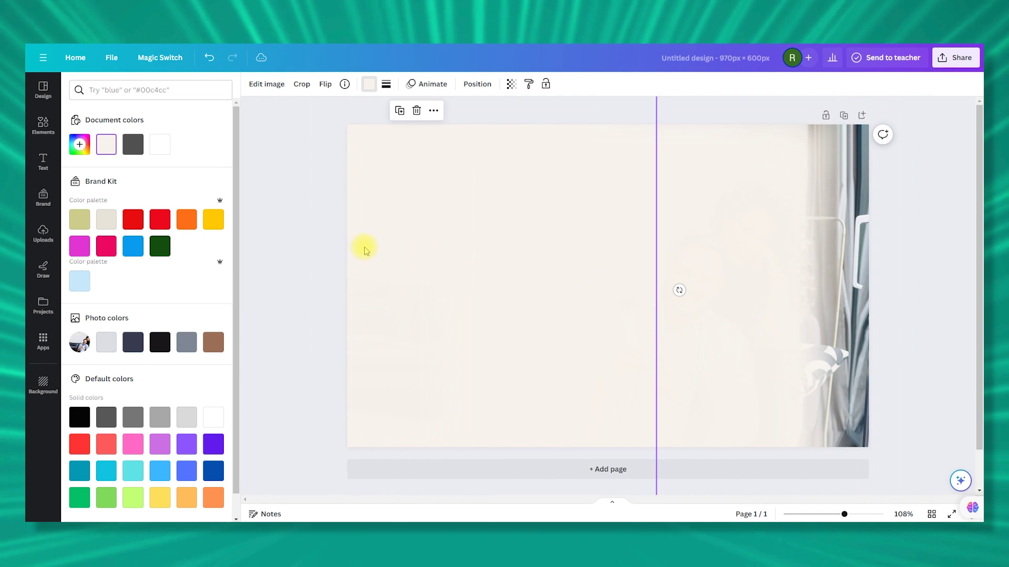
drag(372, 276, 630, 263)
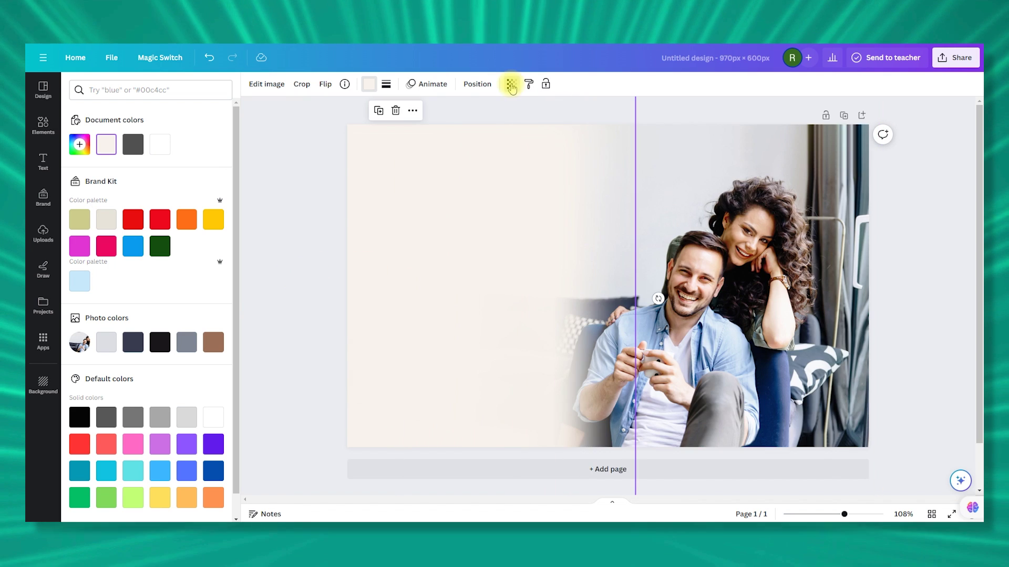
click(511, 84)
drag(513, 126, 503, 125)
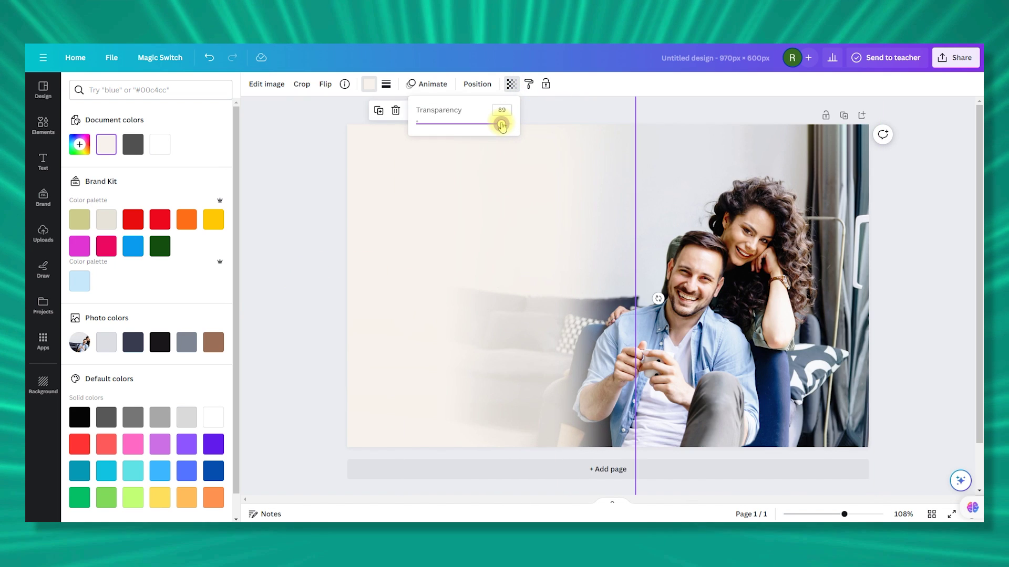
click(716, 159)
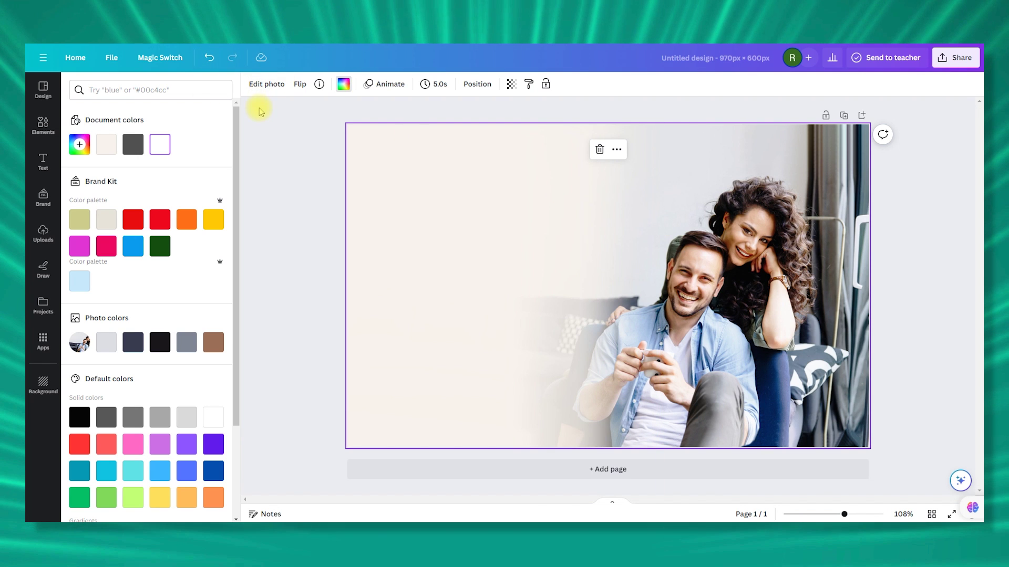
click(211, 59)
Add the uploaded Young Living logo, shrink it and position it on the cream area to the left of the couple
click(42, 234)
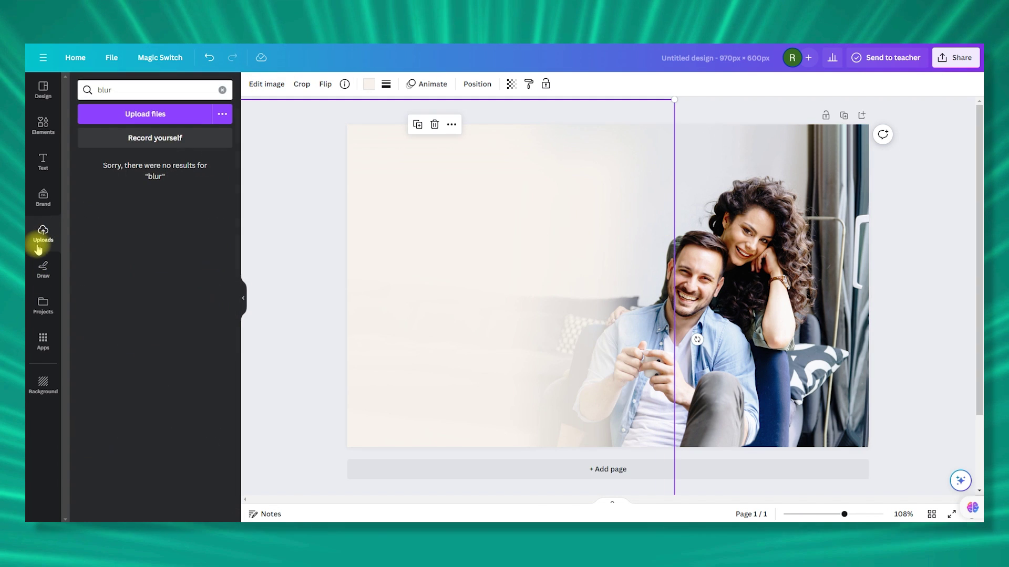
scroll(152, 315, down, 2)
click(151, 318)
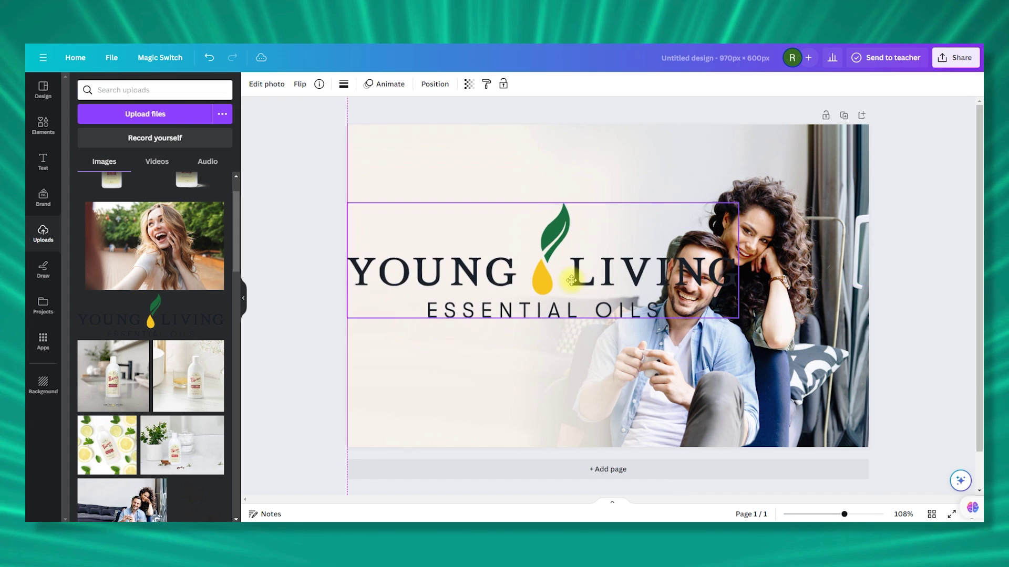
drag(344, 202, 623, 280)
drag(699, 301, 478, 248)
drag(365, 221, 393, 230)
drag(450, 248, 426, 249)
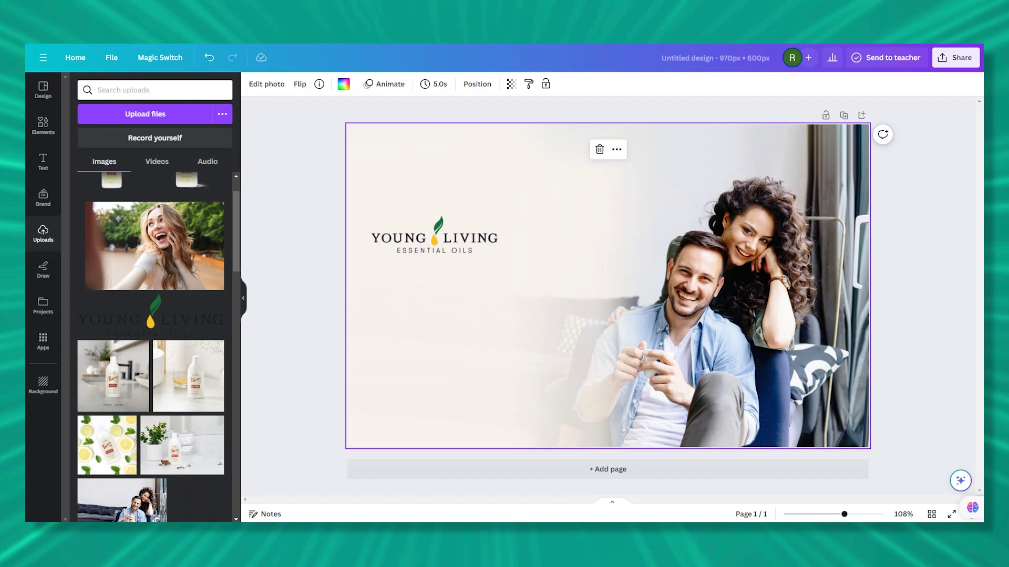
Add a circle shape, enlarge it and place it over the page's bottom edge at the lower right, with its lower half off the page
scroll(84, 278, down, 3)
scroll(135, 300, up, 4)
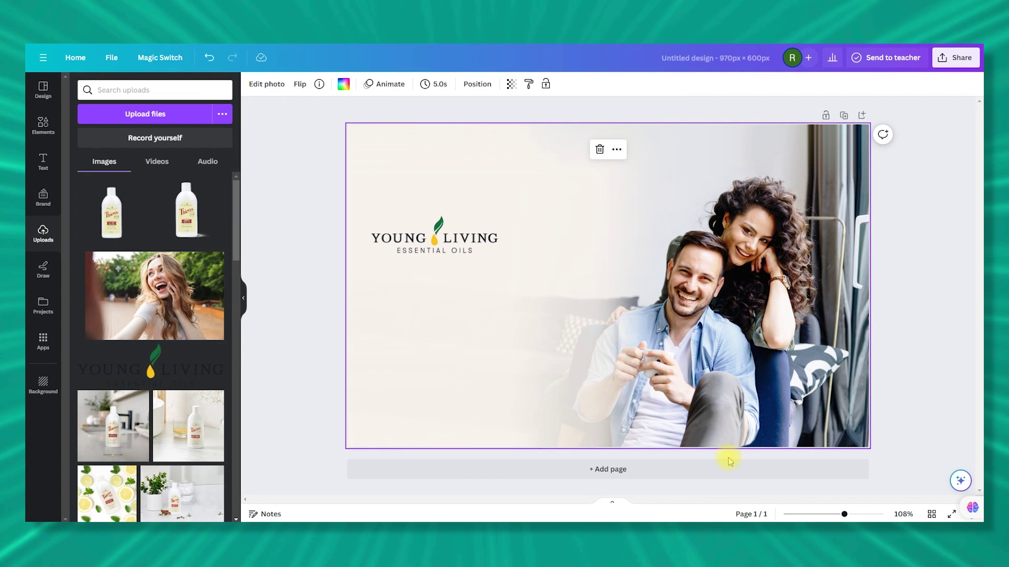
click(58, 125)
click(88, 90)
text(c)
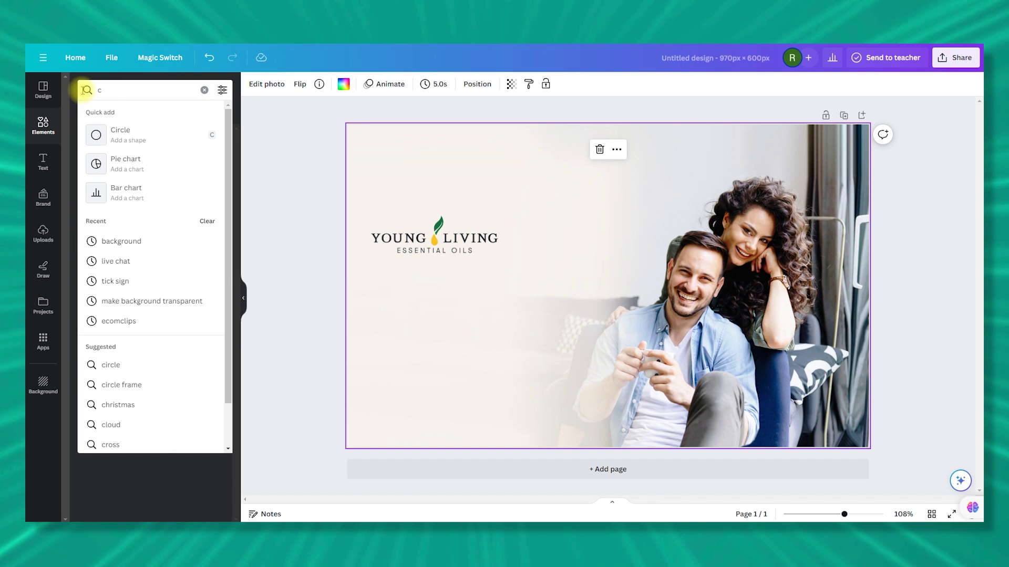
click(135, 141)
drag(625, 302, 797, 445)
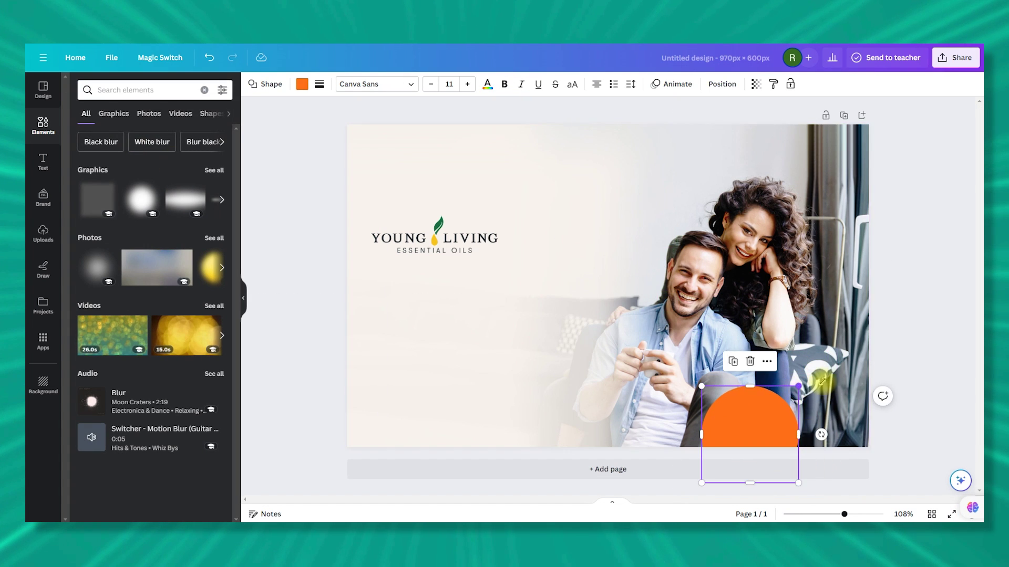
drag(798, 385, 821, 364)
drag(775, 416, 767, 426)
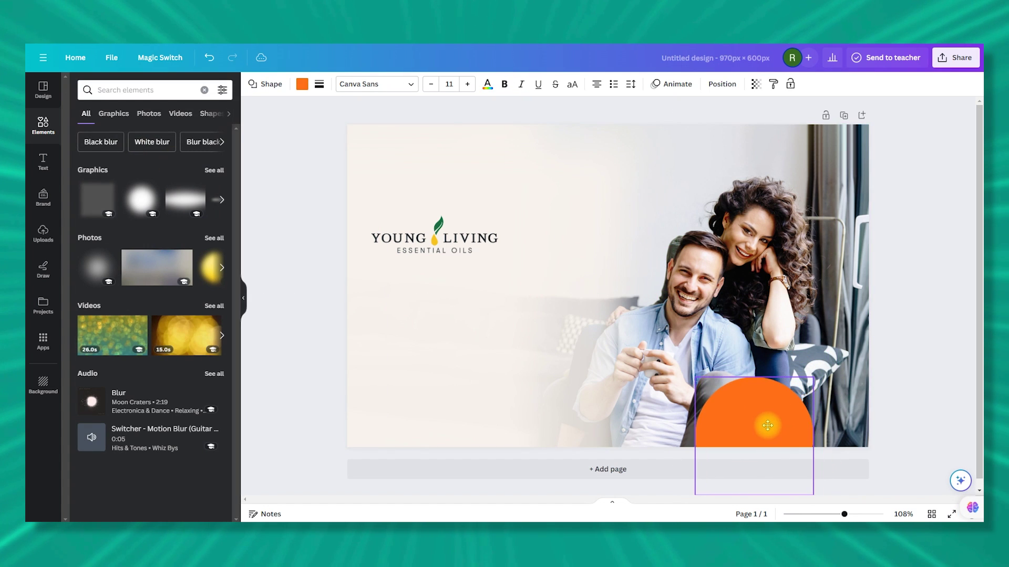
Fill the circle with white, enlarge it slightly and shift it further right along the page's bottom edge
click(303, 85)
click(213, 145)
drag(747, 417, 760, 423)
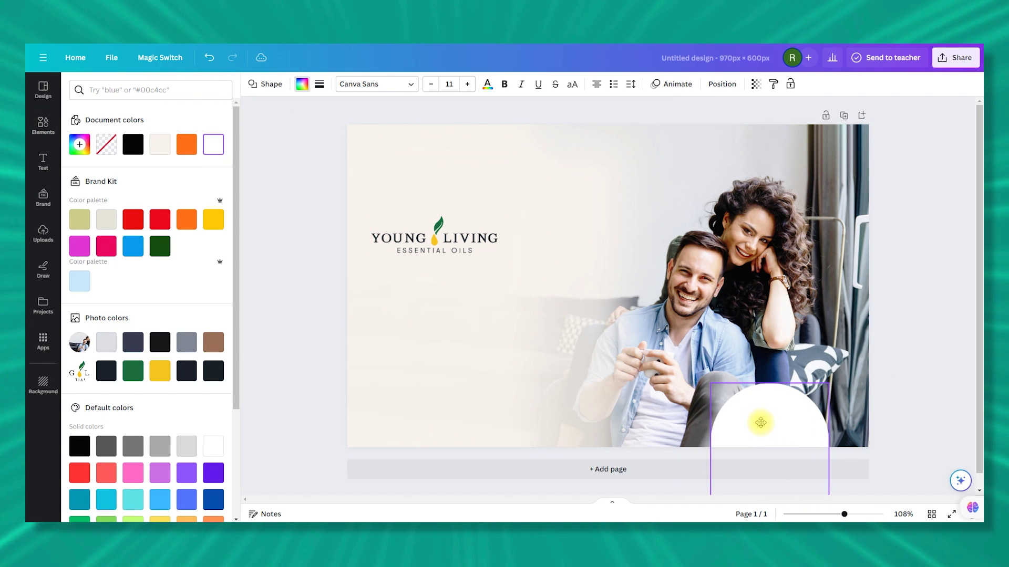
drag(829, 383, 838, 374)
drag(788, 403, 788, 410)
Add the uploaded mouthwash bottle image, shrink it and place it over the white half-circle at the page's lower right
click(43, 234)
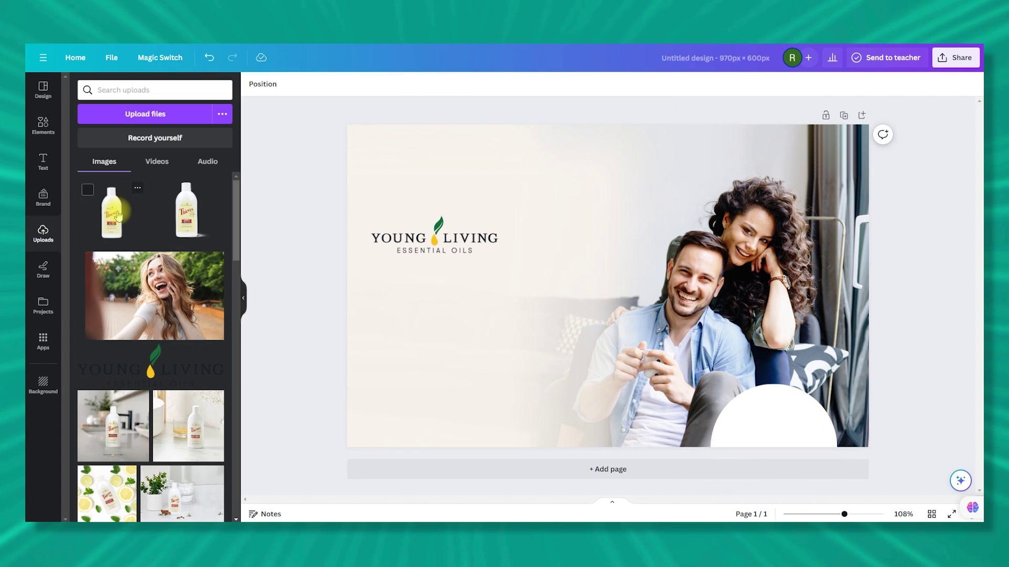
click(111, 213)
drag(593, 315, 778, 362)
drag(673, 263, 722, 310)
drag(796, 384, 768, 382)
drag(699, 308, 691, 299)
drag(765, 383, 768, 381)
Search the elements library for "shadow"
click(43, 126)
click(90, 90)
text(sha)
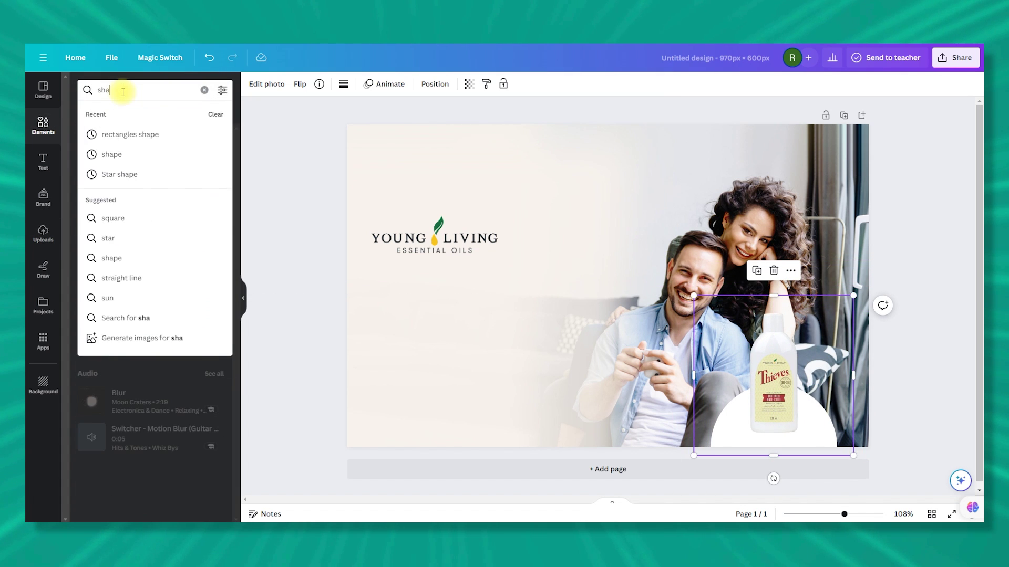
text(dow)
key(Return)
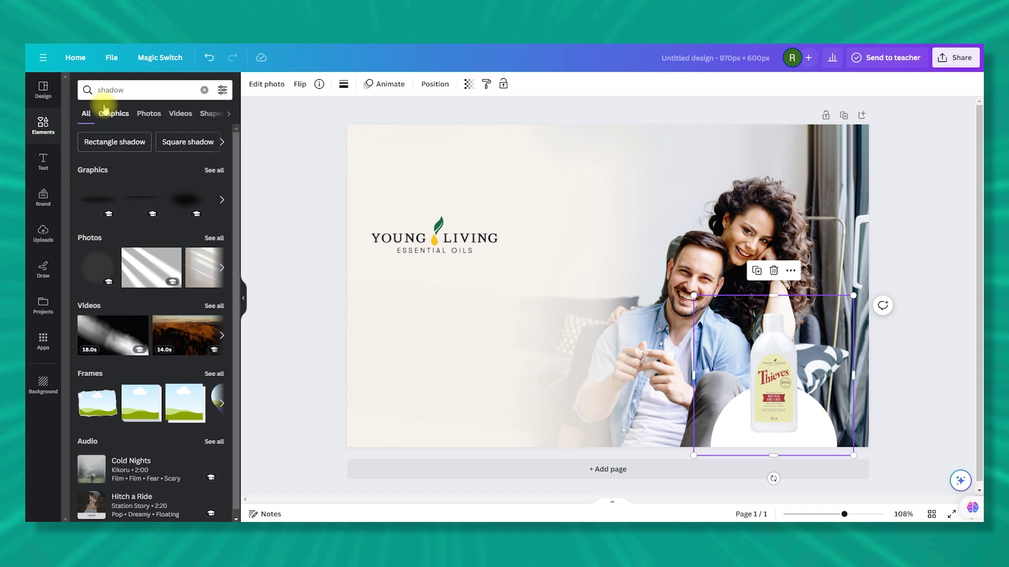
Add the dark blurred oval shadow graphic, shrink it and place it over the bottle's base on the white half-circle
click(206, 207)
drag(402, 157, 756, 329)
drag(750, 371, 800, 419)
drag(867, 384, 802, 418)
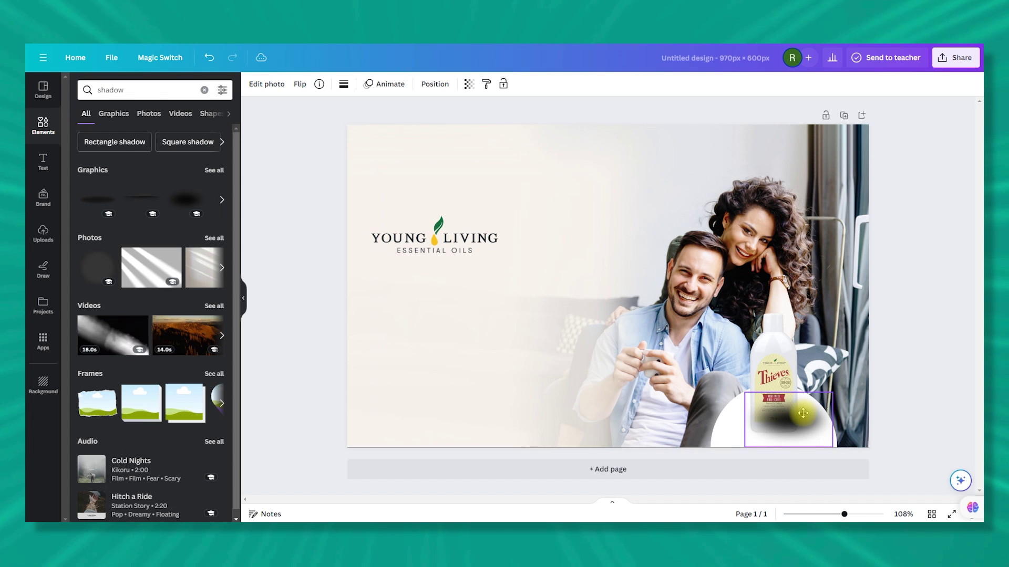
Send the shadow one layer backward behind the bottle, and shift the bottle slightly down on the white half-circle
right_click(802, 418)
mouse_move(844, 353)
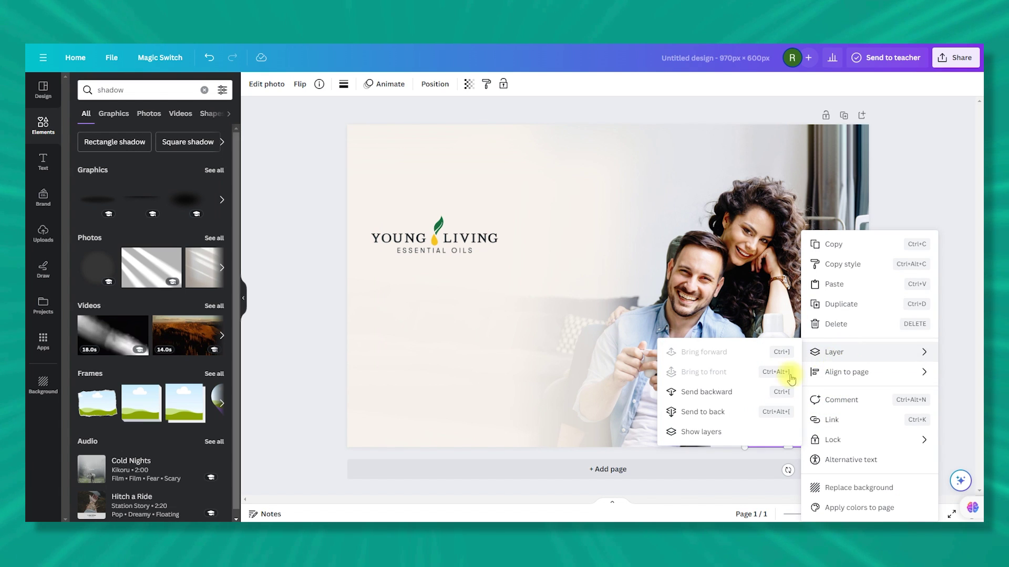
click(728, 399)
click(780, 339)
drag(780, 339, 776, 363)
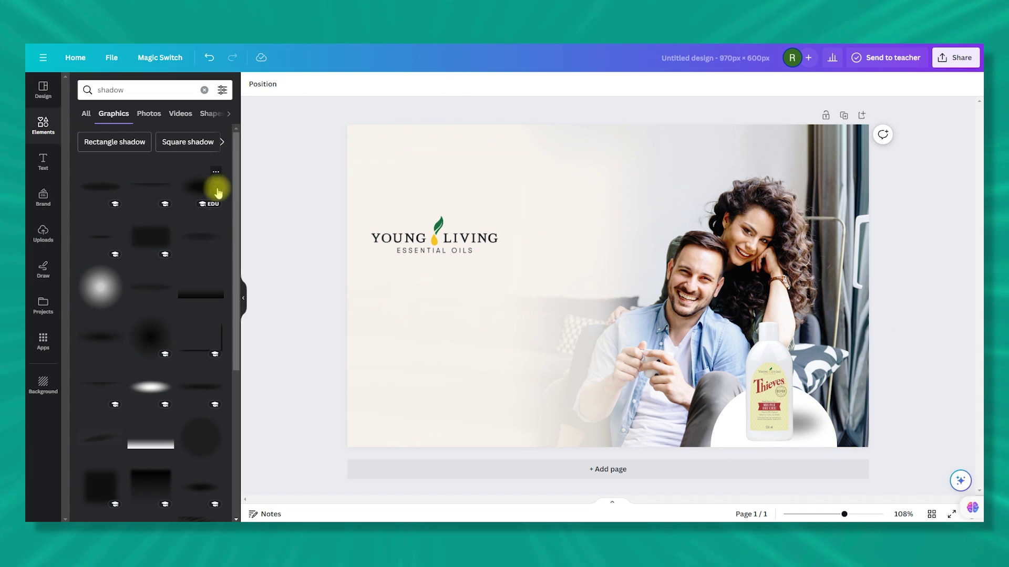
Add a flatter, softer oval shadow graphic from the shadow results and delete the first shadow from the layer list
click(205, 231)
drag(450, 266, 454, 236)
right_click(808, 425)
mouse_move(861, 360)
click(708, 431)
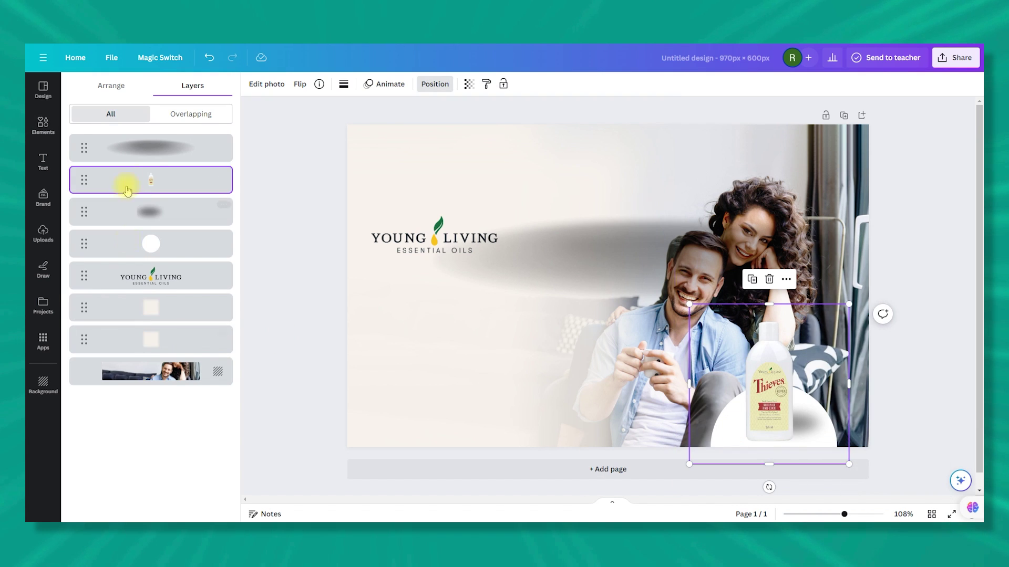
click(138, 210)
key(Delete)
Shrink the flat shadow behind the bottle and position it at the right side of the bottle's base
drag(605, 257, 725, 413)
drag(515, 374, 769, 420)
drag(823, 423, 821, 422)
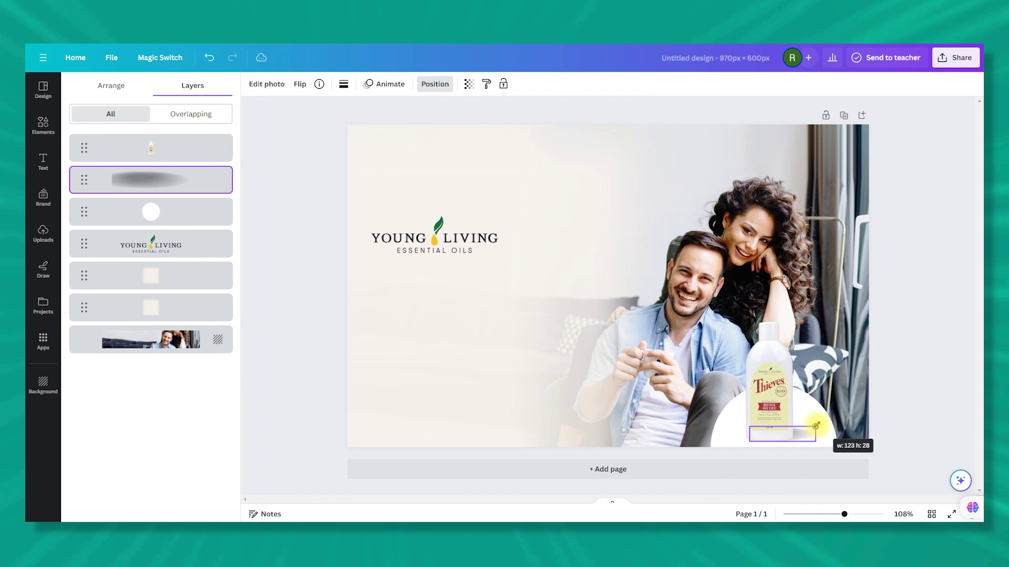
mouse_move(802, 435)
mouse_down()
mouse_move(824, 426)
mouse_move(818, 434)
mouse_up()
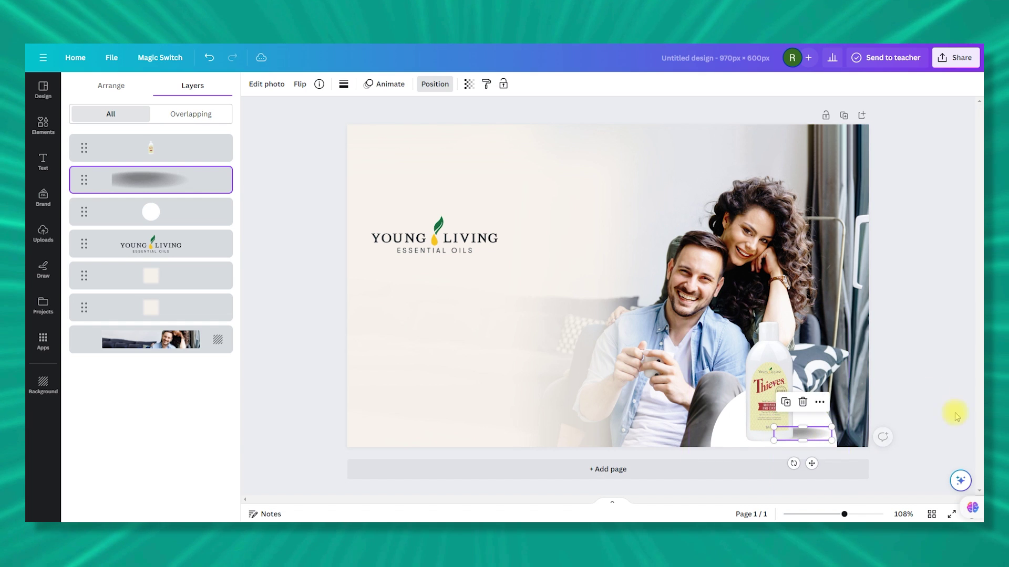
Move the Young Living logo slightly up and to the right on the cream area
click(635, 347)
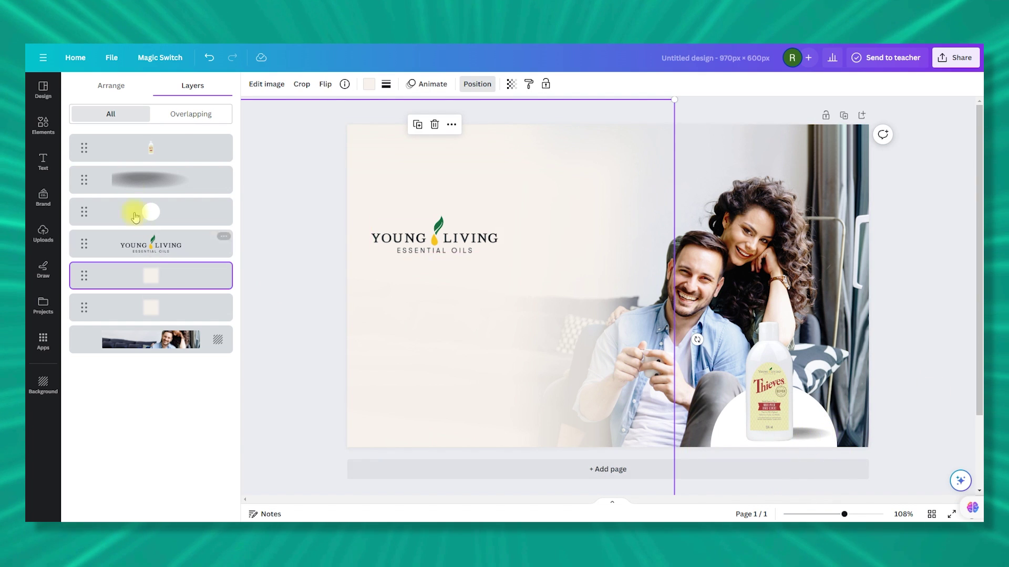
click(135, 180)
drag(431, 237, 440, 212)
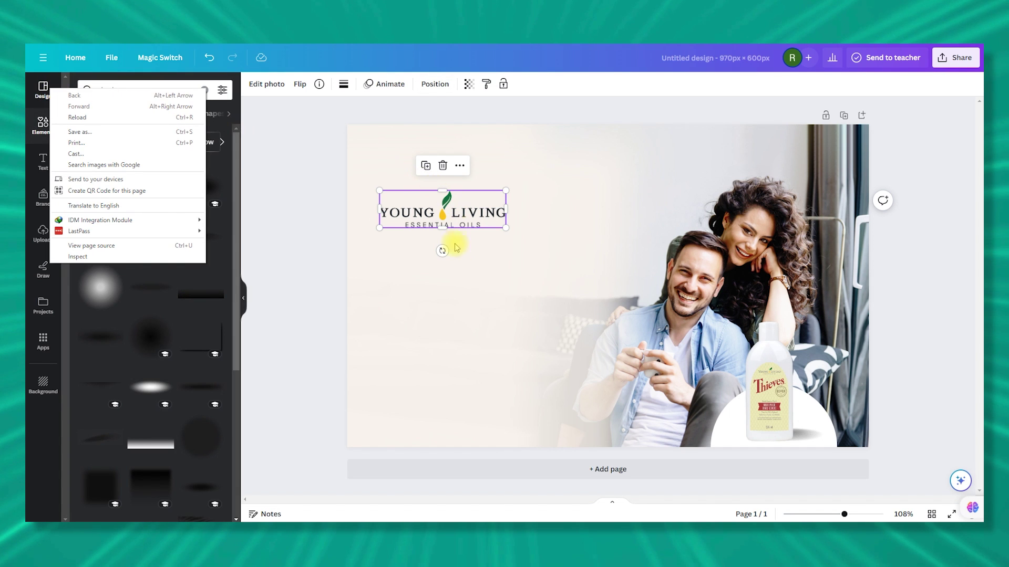
click(346, 177)
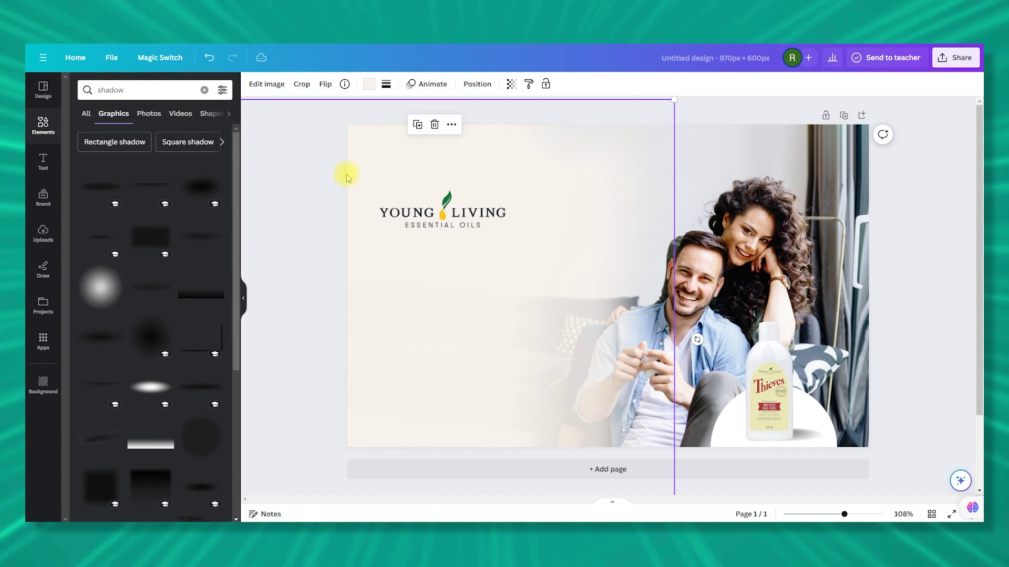
On the home page, search the templates for "logo" and look through the Logo templates
click(74, 57)
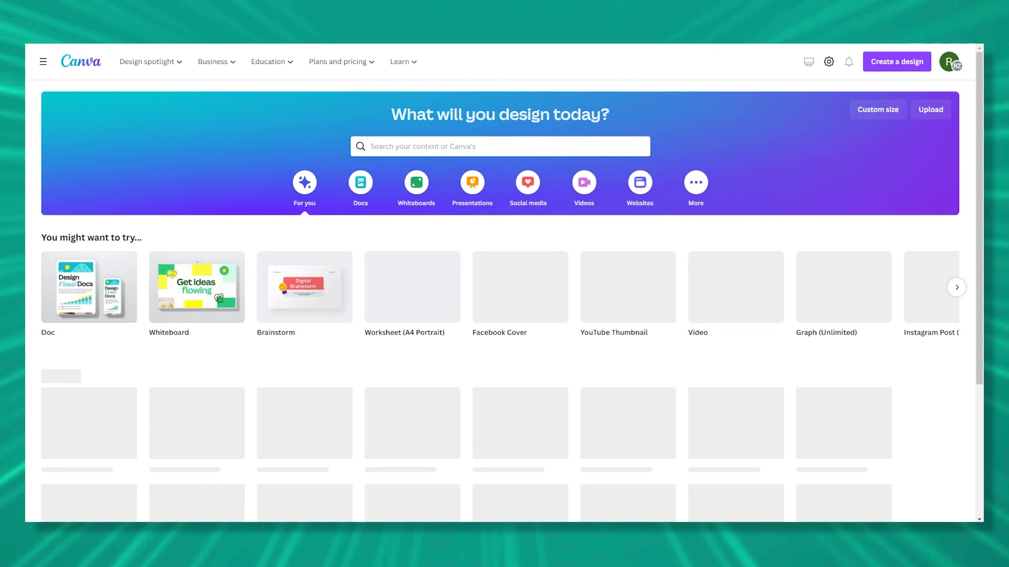
click(434, 145)
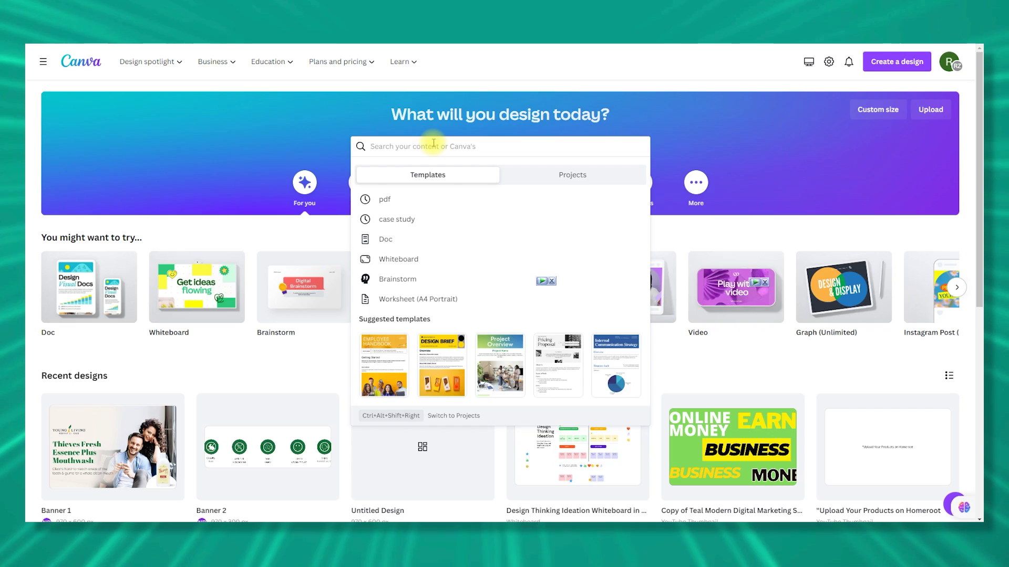
text(logo)
key(Return)
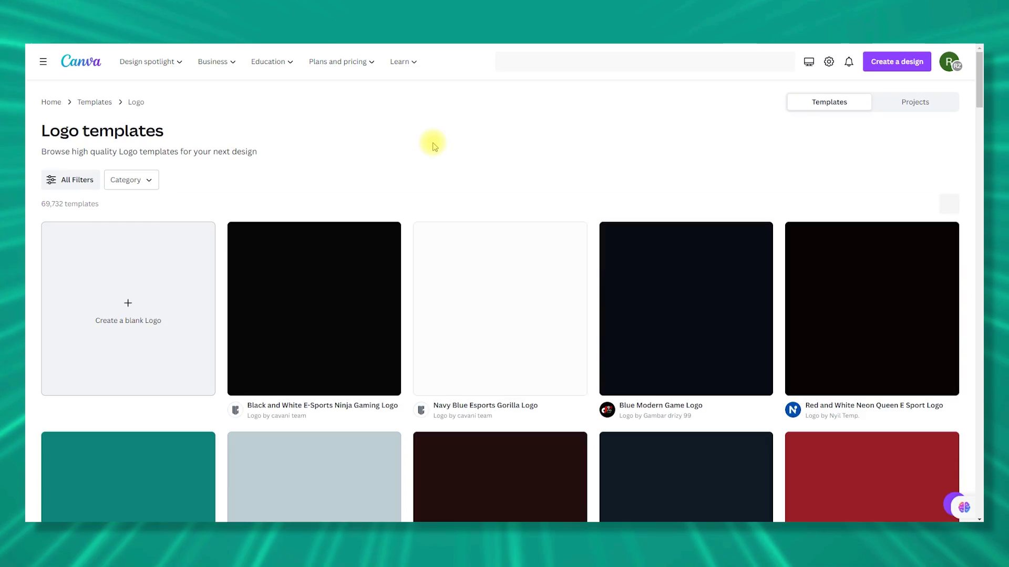
scroll(567, 402, down, 15)
scroll(567, 402, up, 15)
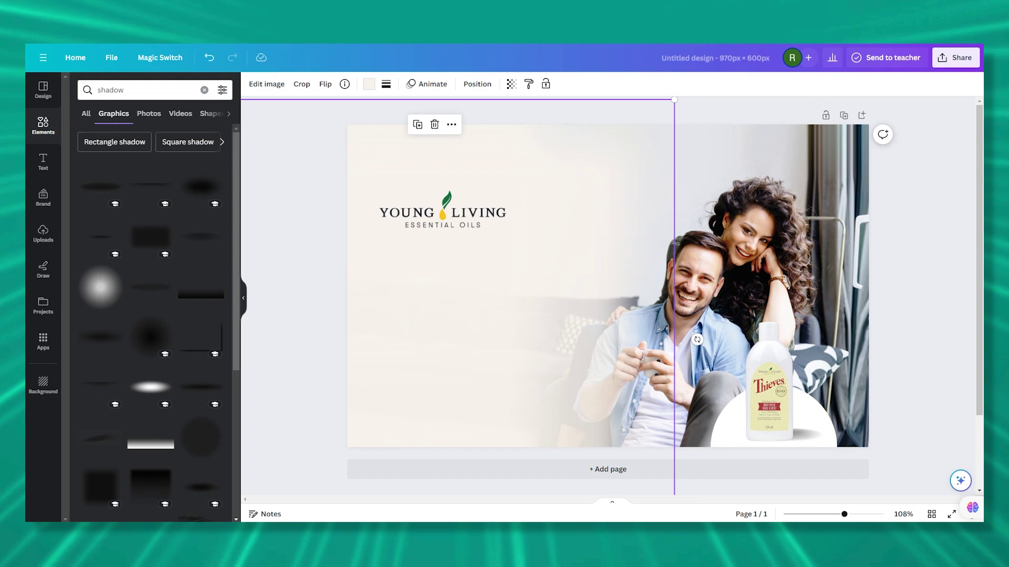
Add a text box and replace its placeholder with the copied heading "Thieves Fresh Essence Plus Mouthwash"
click(51, 152)
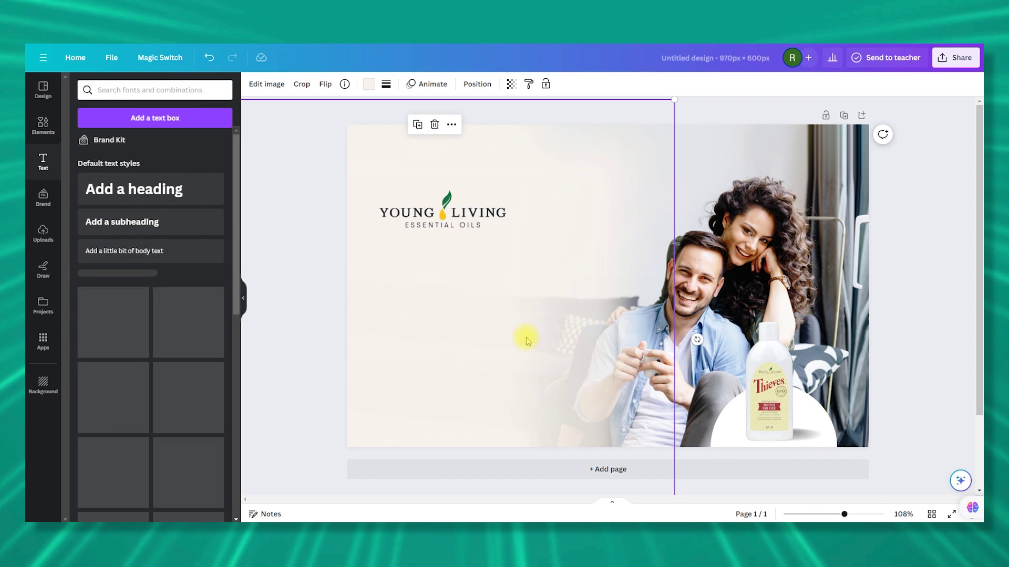
click(113, 190)
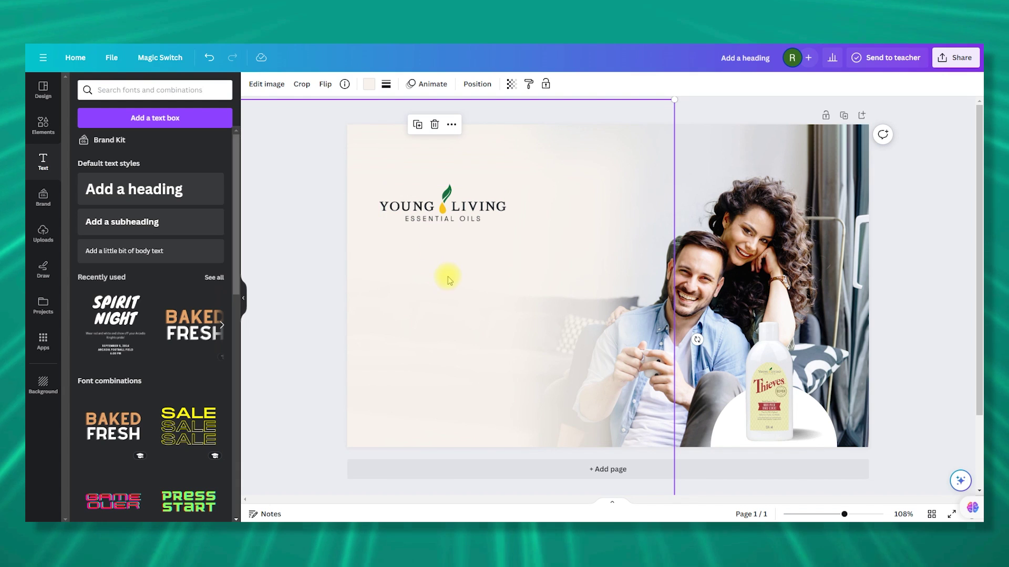
click(192, 121)
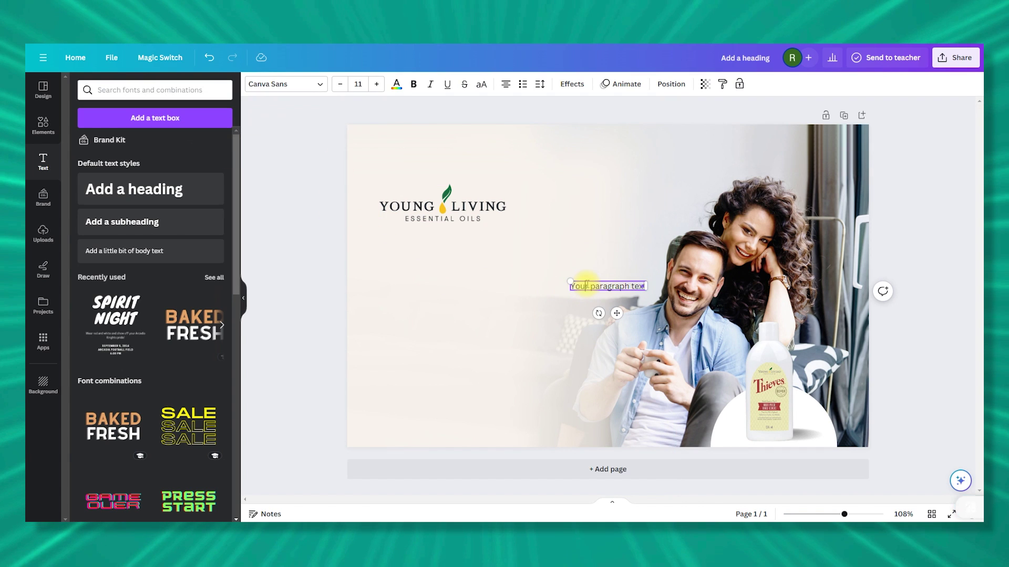
triple_click(587, 285)
text(Thieves Fresh Essence Plus Mouthwash)
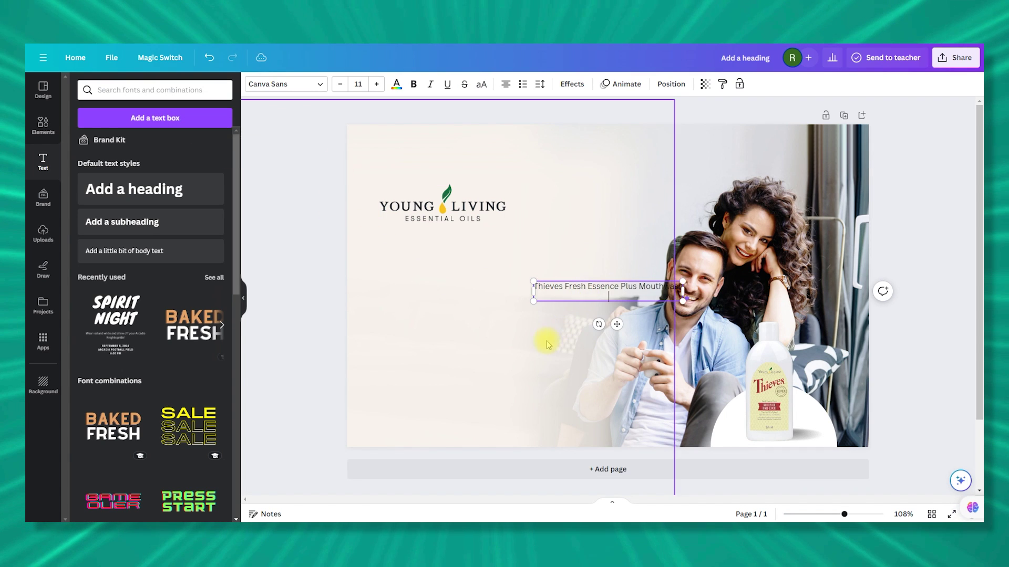
Set the heading's font to Abril Fatface and its size to 50
click(287, 84)
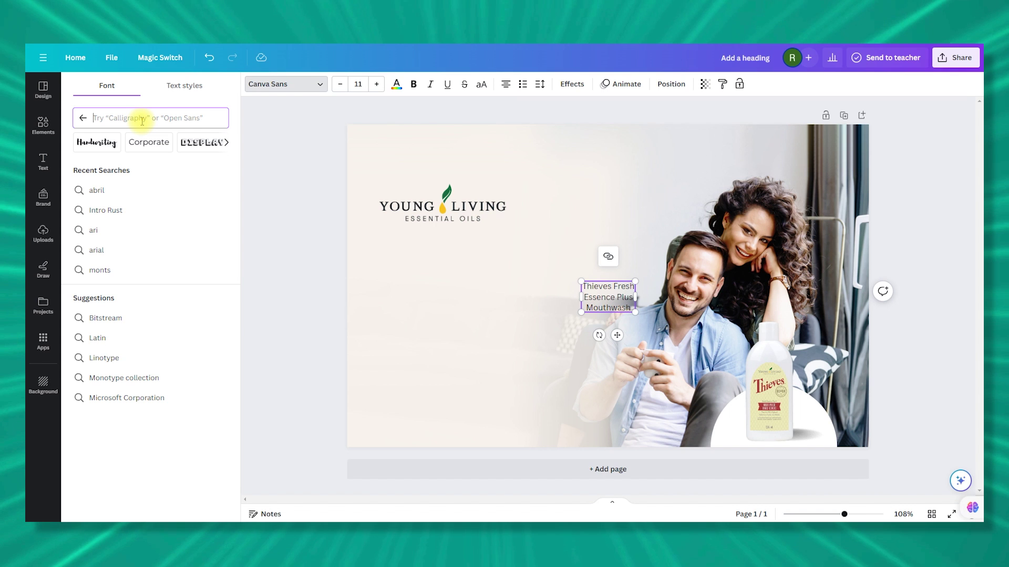
text(abril)
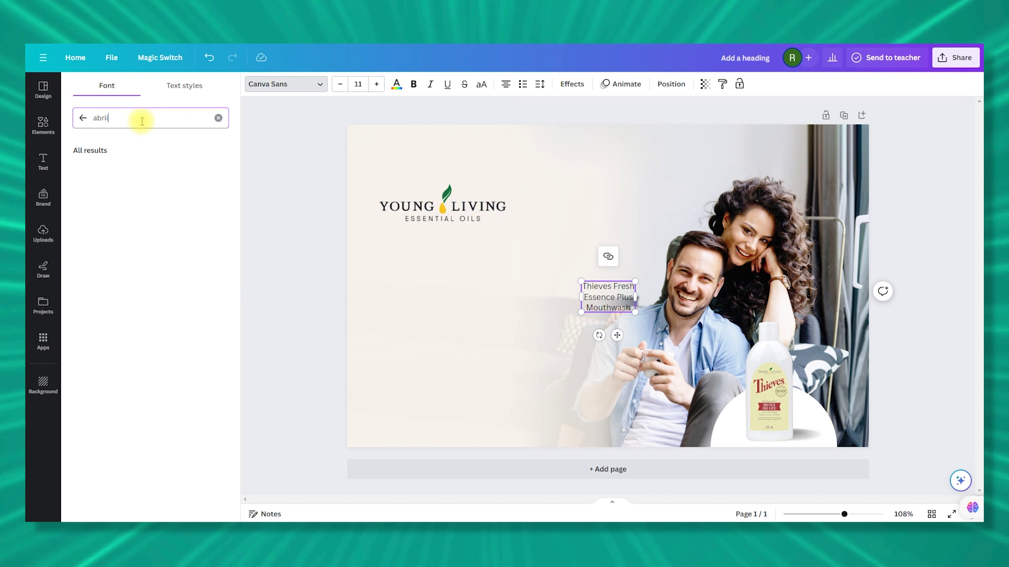
click(128, 169)
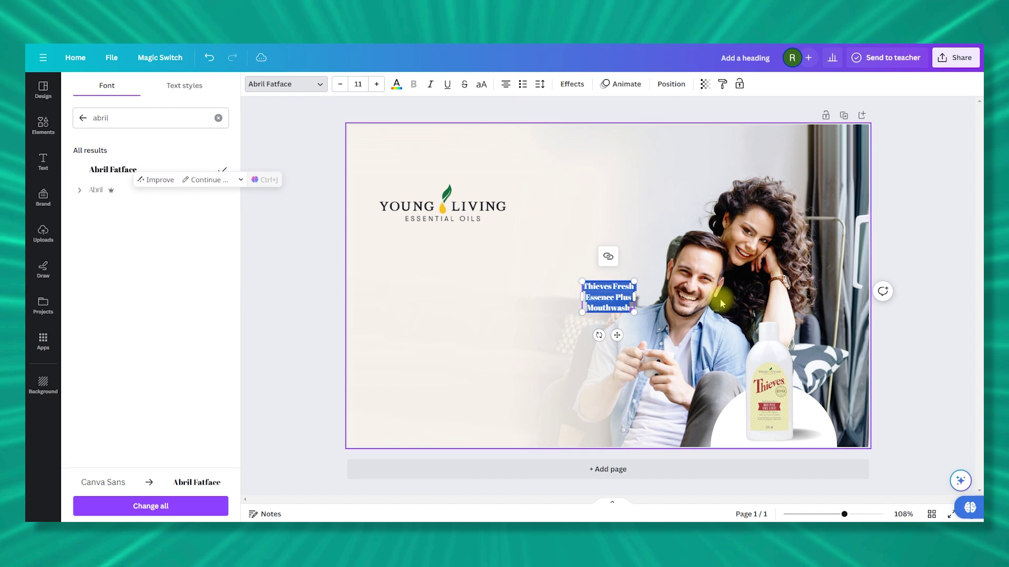
click(358, 84)
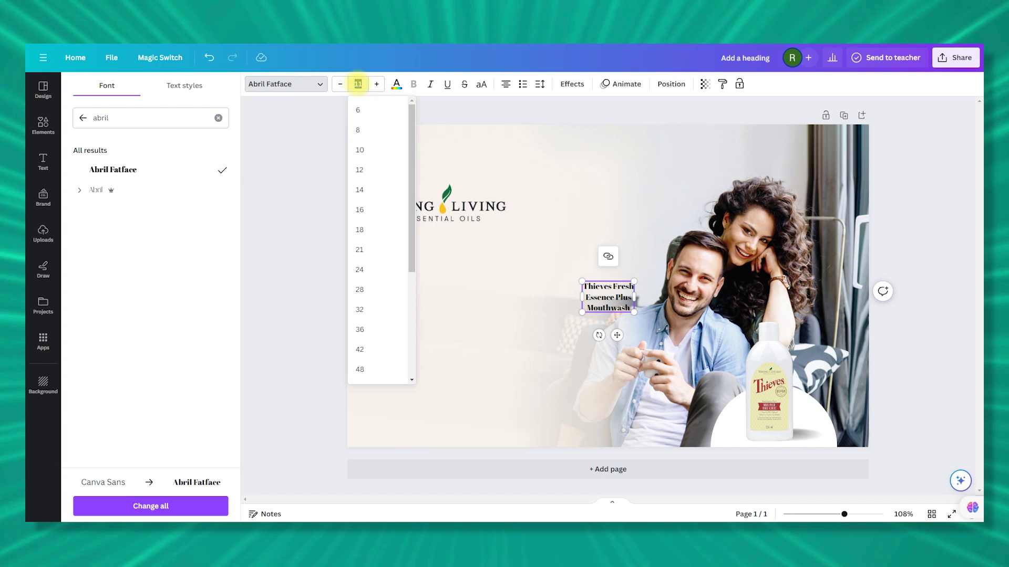
text(50)
key(Return)
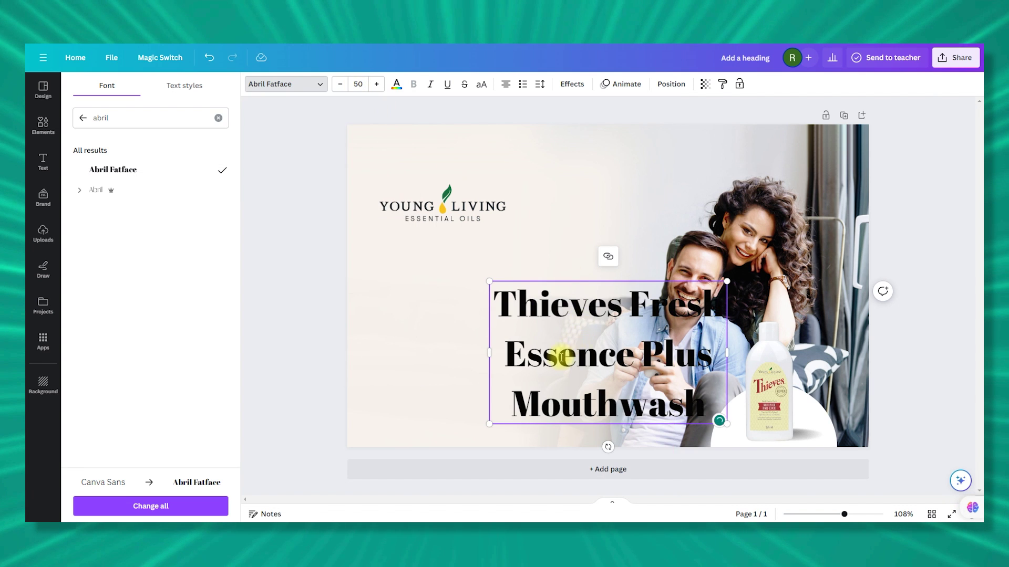
Left-align the heading and place it below the logo on the cream area, scaled down to size 35.8
double_click(561, 357)
click(504, 84)
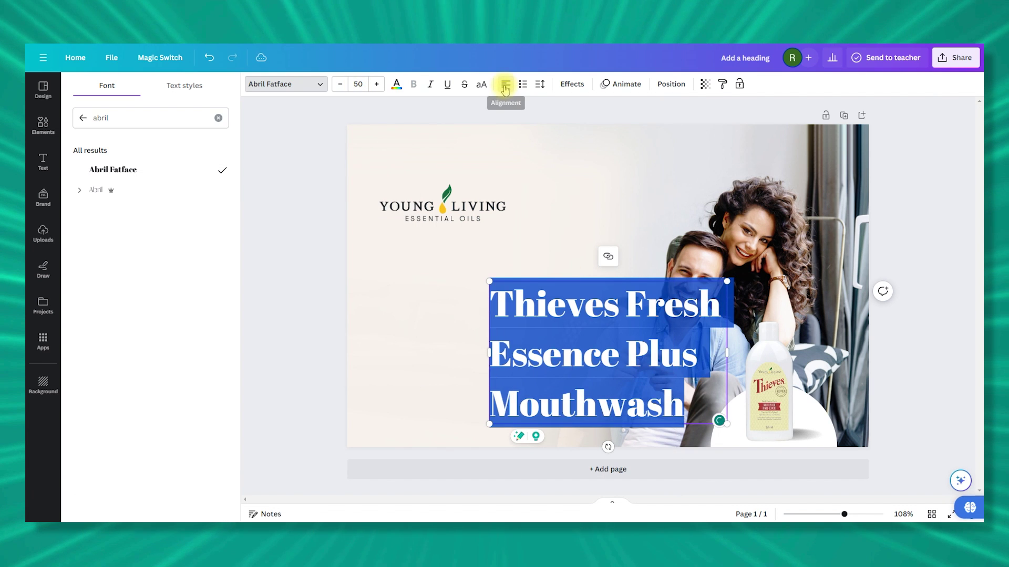
click(755, 331)
drag(576, 349, 461, 314)
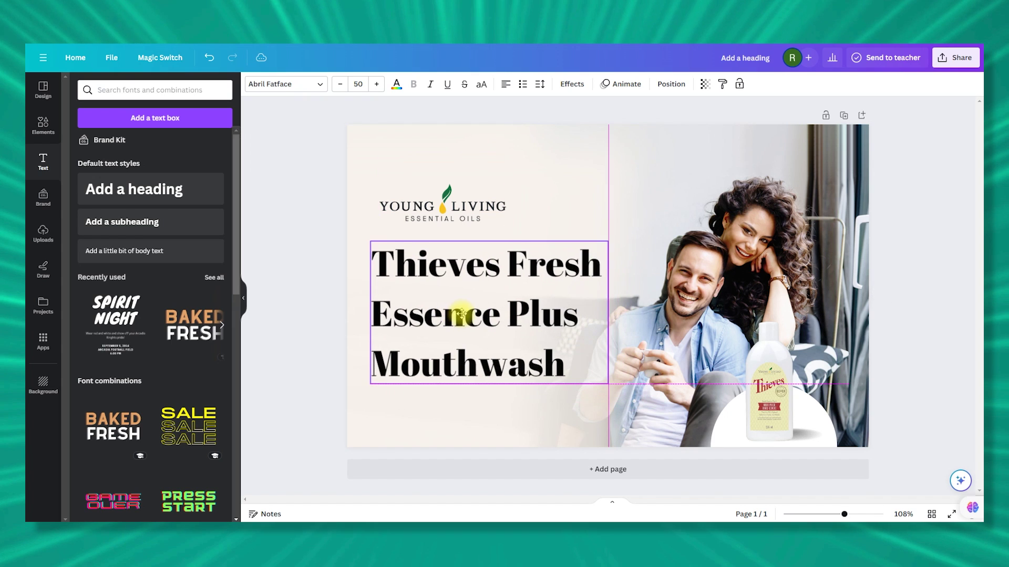
Colour the heading with the green #1A6F3D sampled from the logo's leaf
click(396, 84)
click(79, 145)
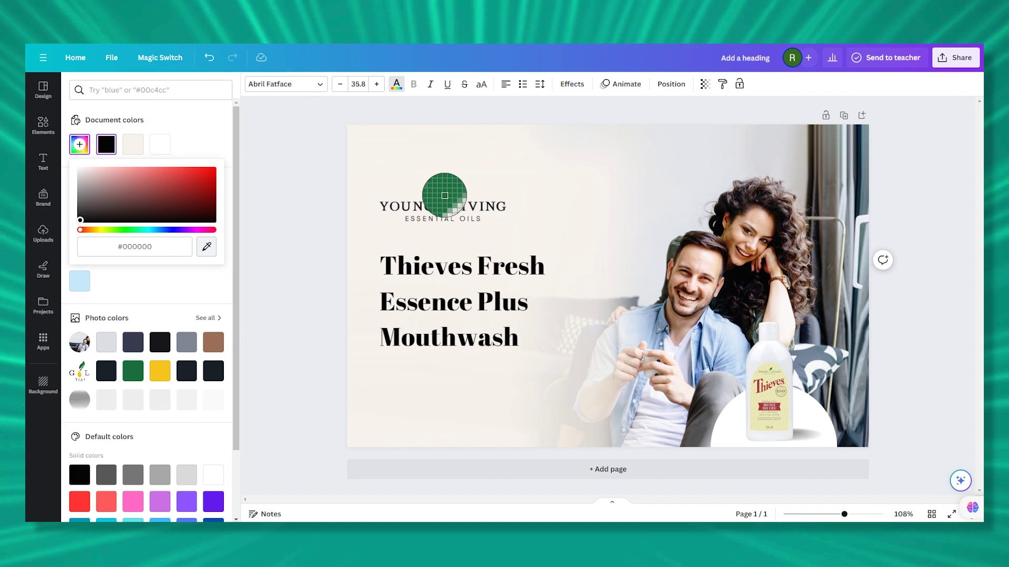
click(445, 200)
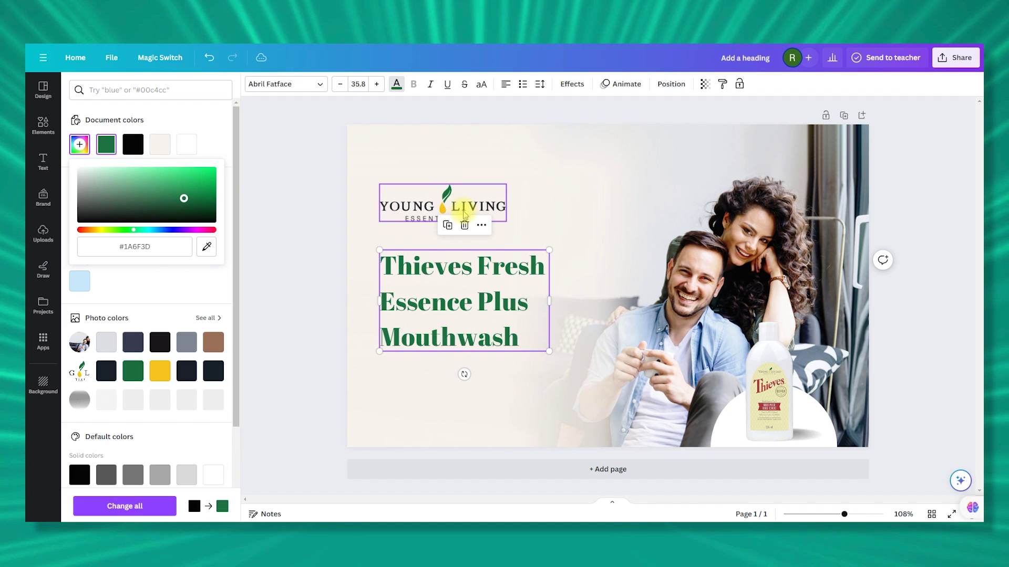
Add a second text box with "Cleans hard-to-reach areas of the teeth & gums for a whole clean mouth." copied from the Google Docs banner text
key(t)
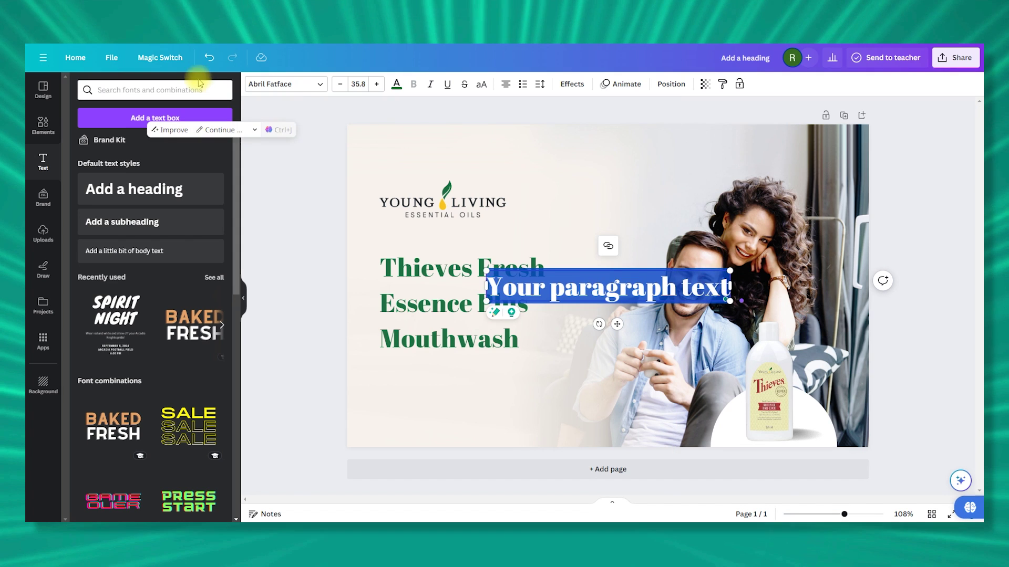
key(ctrl+Tab)
drag(565, 204, 304, 203)
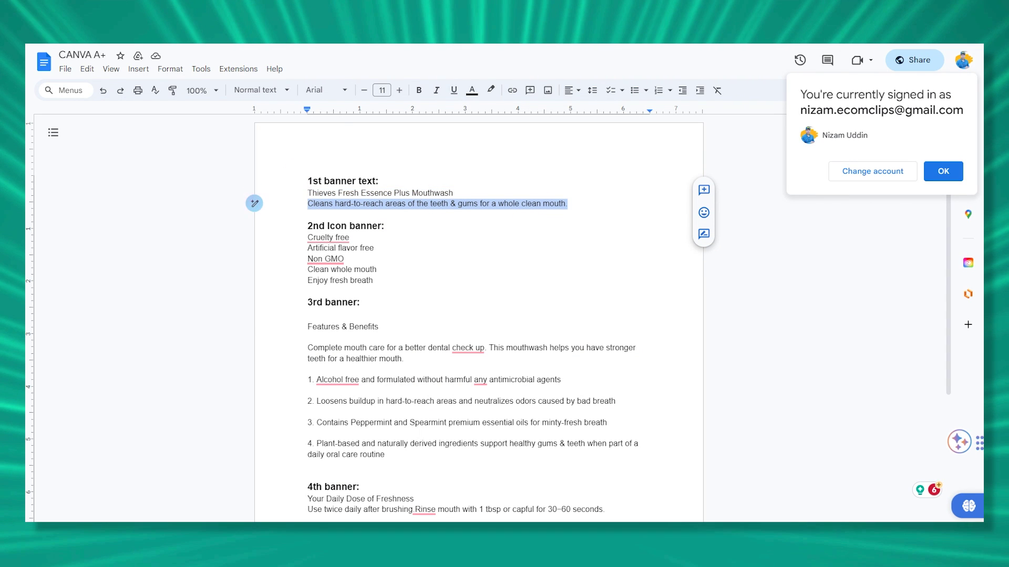
key(ctrl+c)
key(alt+Tab)
double_click(637, 273)
key(ctrl+v)
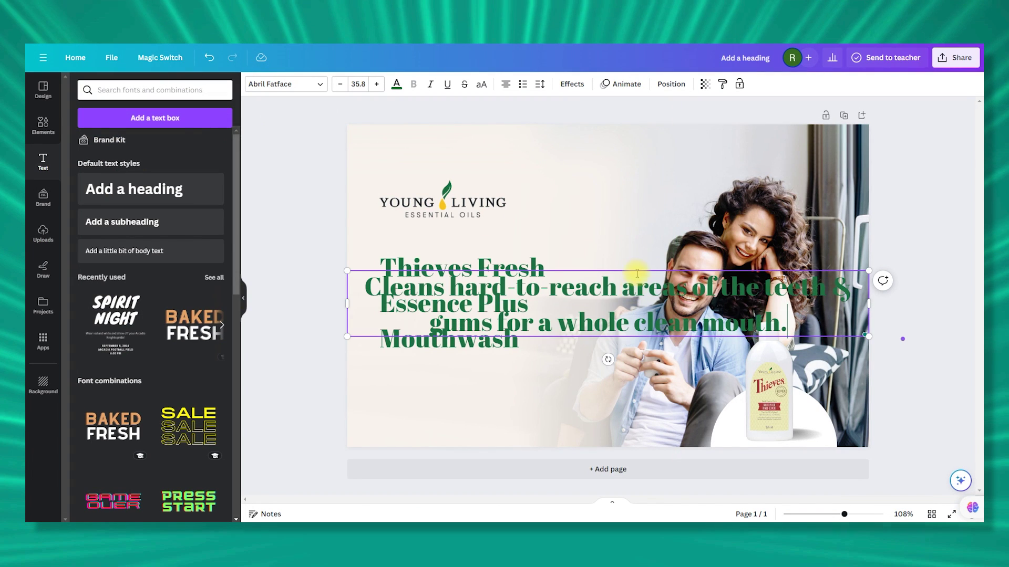
Format the tagline in black at size 18.7 with left alignment, and move it below the heading
click(396, 84)
click(106, 146)
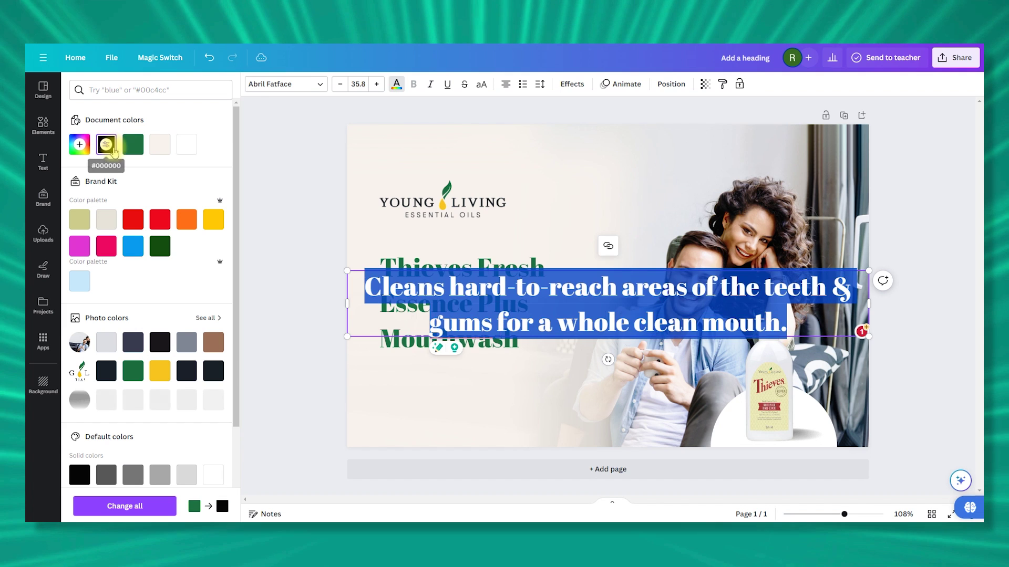
click(621, 315)
drag(621, 314, 552, 401)
double_click(446, 383)
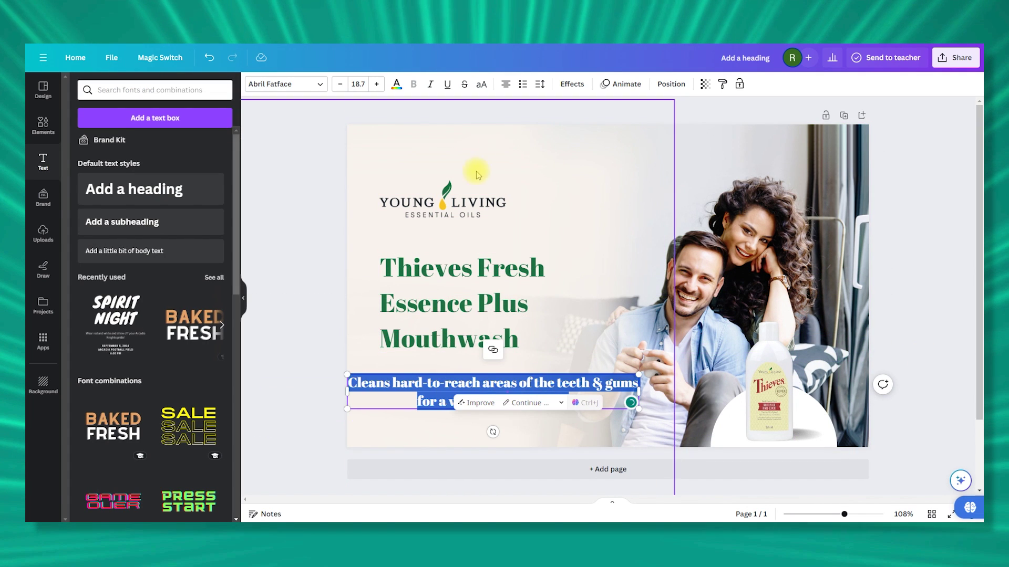
click(505, 84)
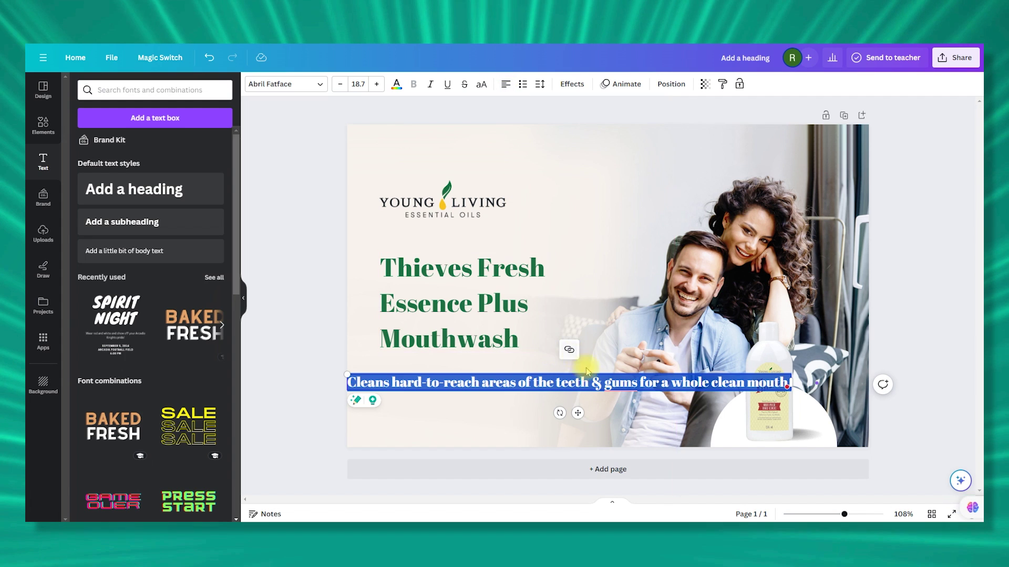
Set the tagline's text size to 20 and change its font to Poppins ExtraLight
click(613, 385)
click(359, 84)
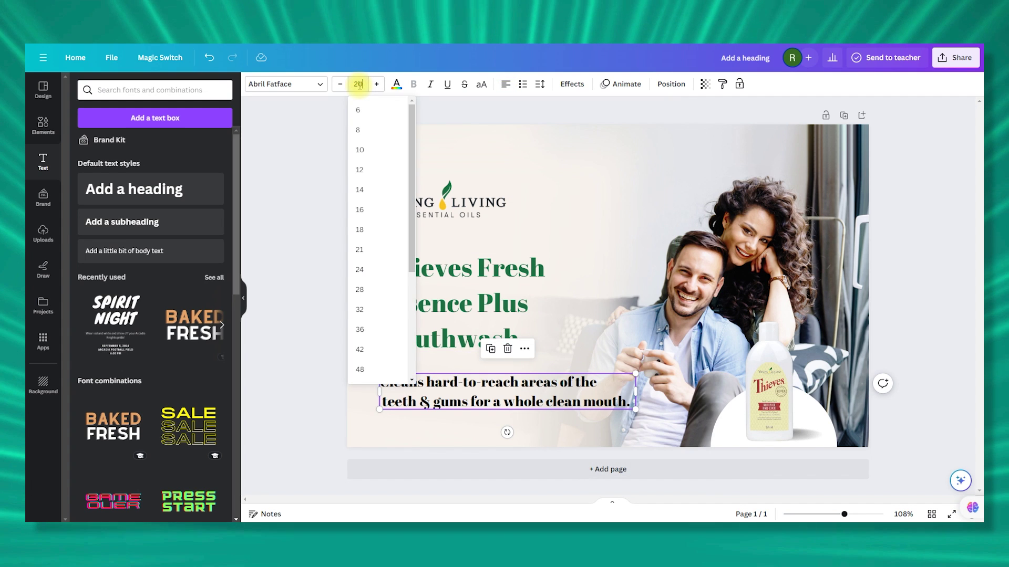
key(Return)
triple_click(444, 390)
click(285, 84)
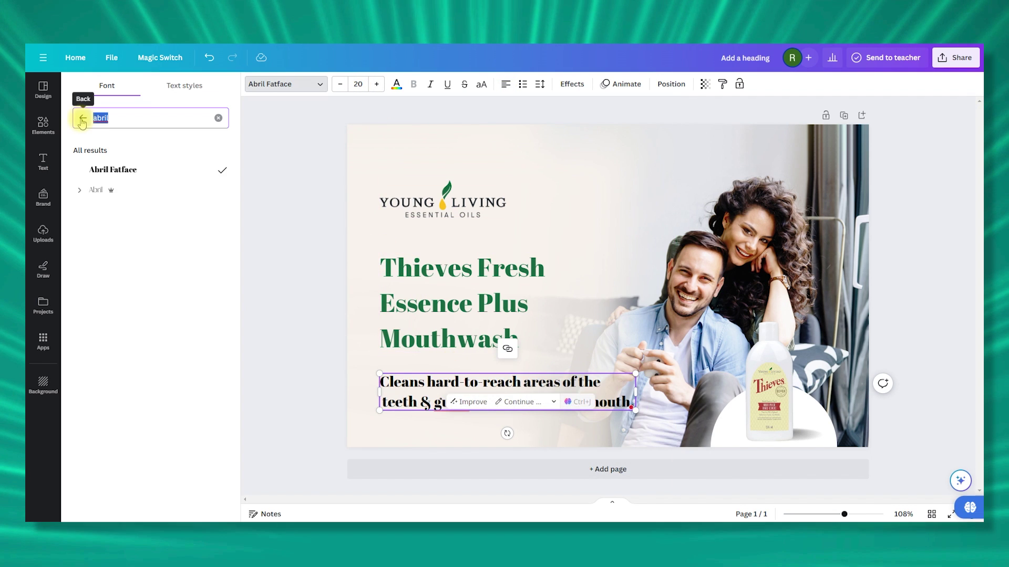
text(poppins)
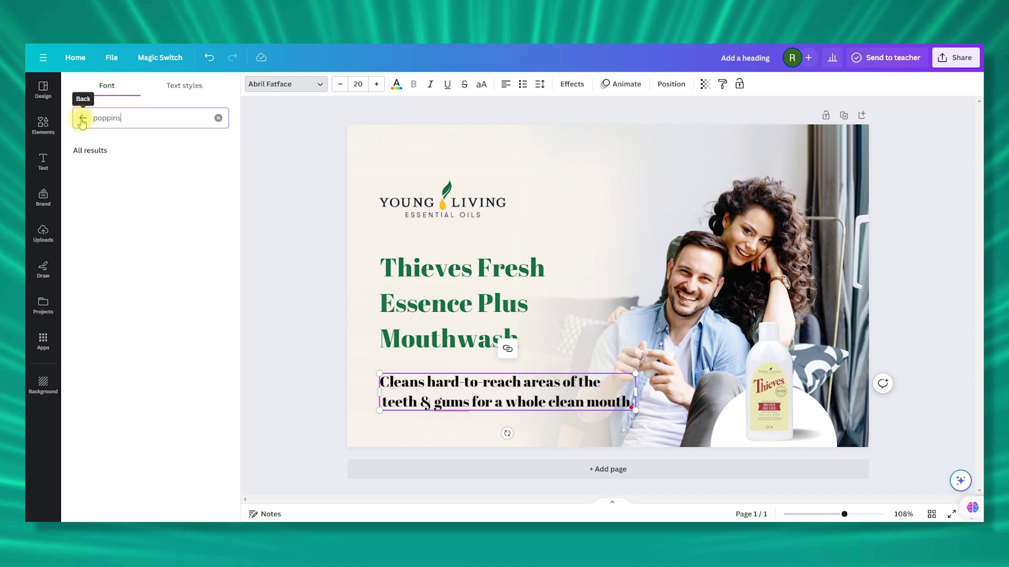
click(126, 170)
click(79, 170)
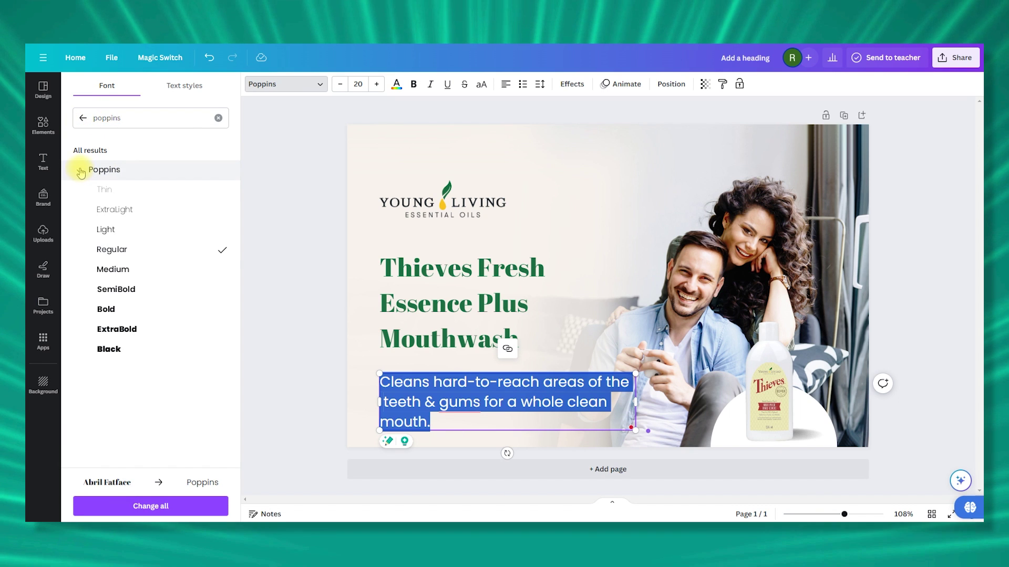
click(110, 209)
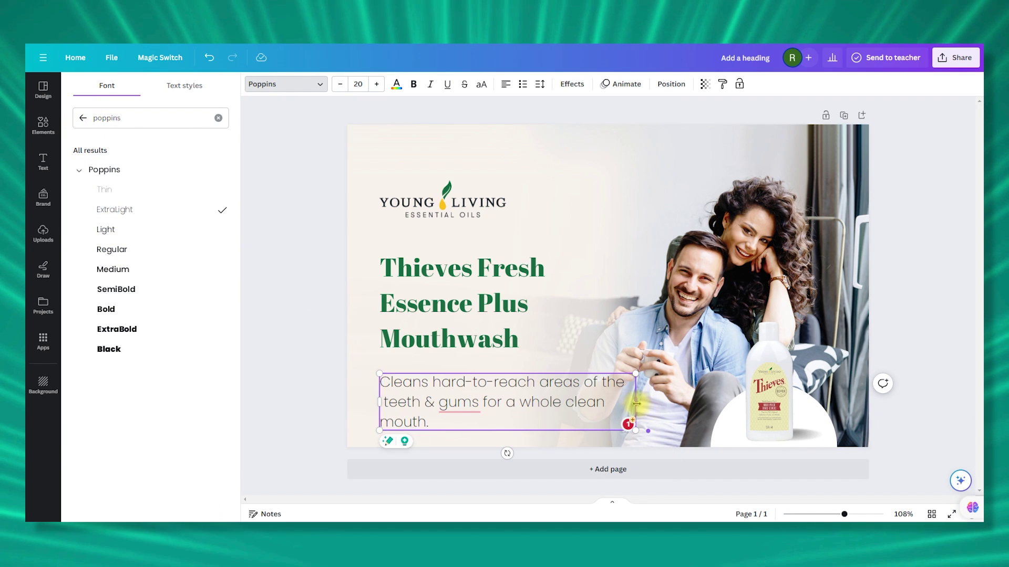
Widen the tagline's text box so the text fits on two lines, and scale it down below the heading
drag(636, 403, 657, 403)
click(683, 399)
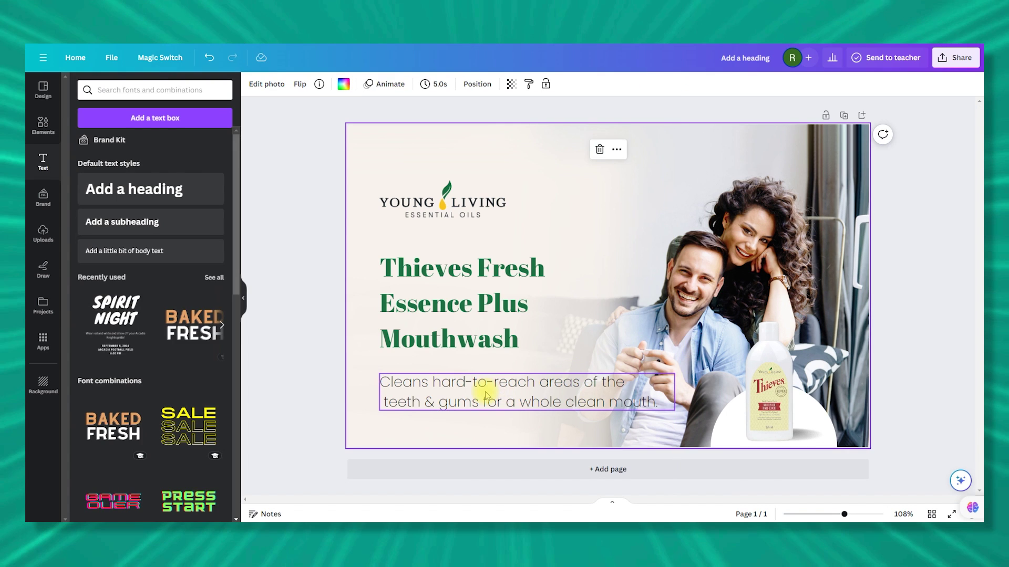
click(487, 391)
drag(672, 411, 628, 404)
click(565, 226)
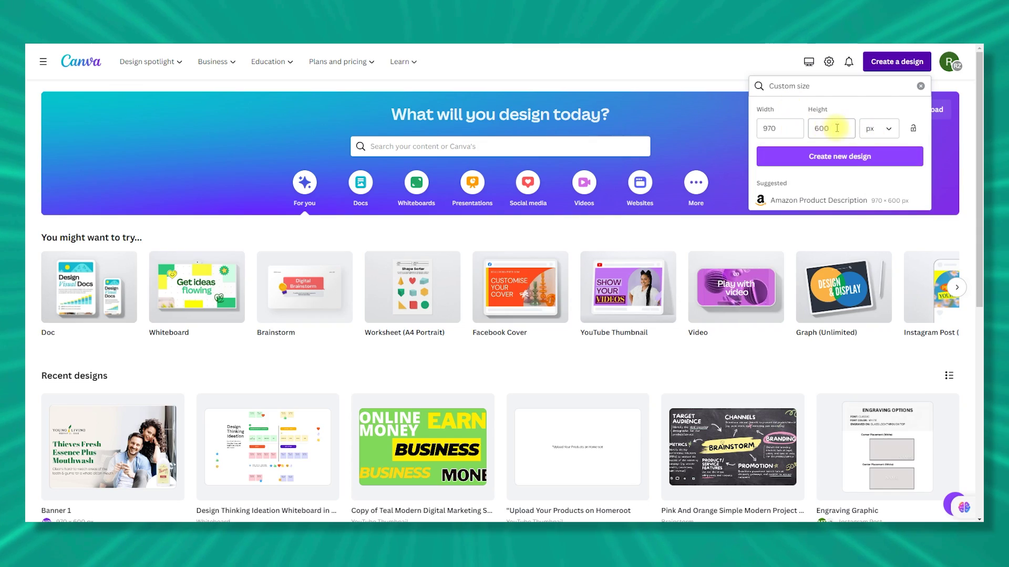
Create a blank 970 × 300 px custom-size design and view the five-icon row on the finished reference page
click(818, 156)
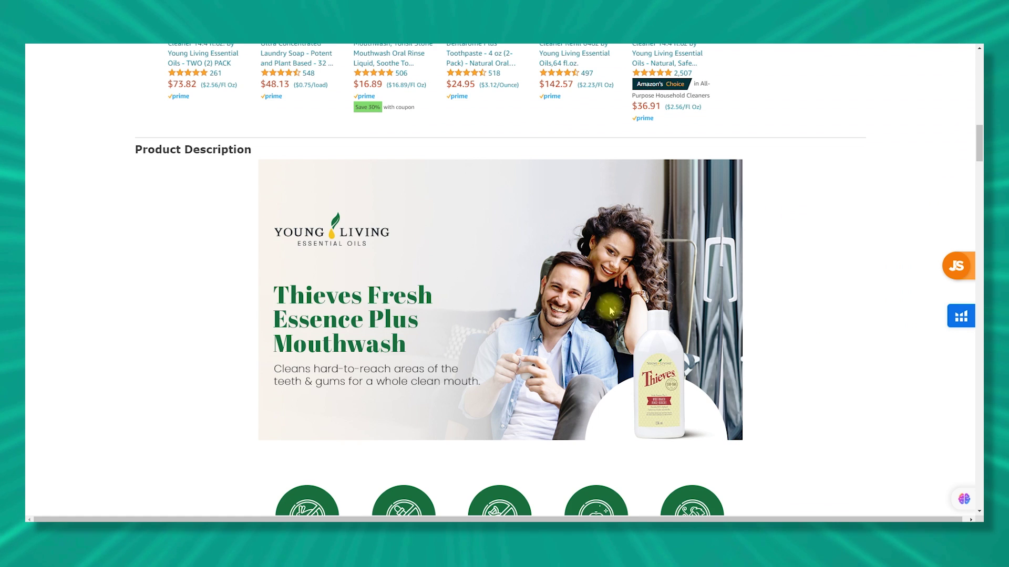
scroll(562, 367, down, 5)
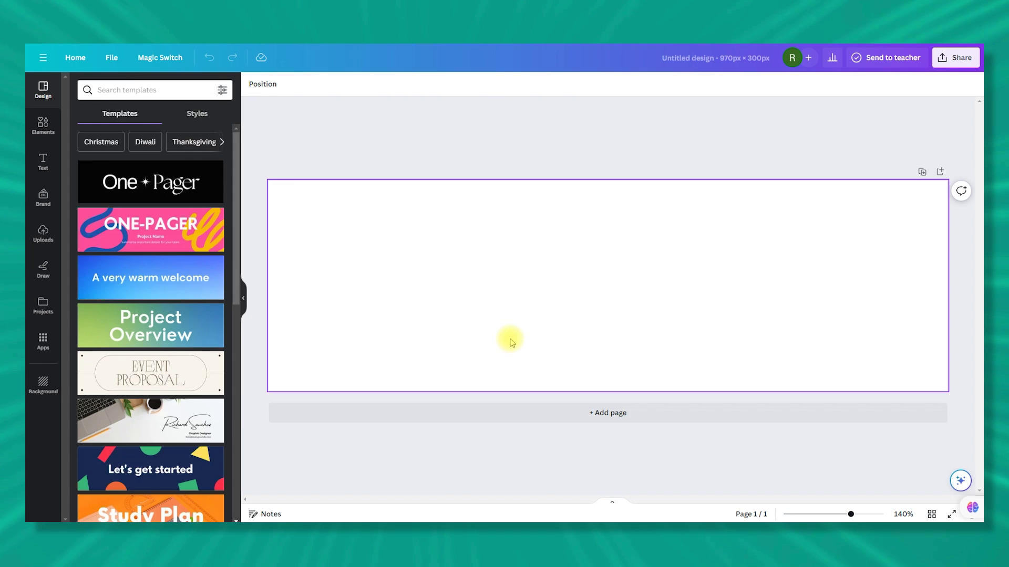
click(130, 90)
text(circ)
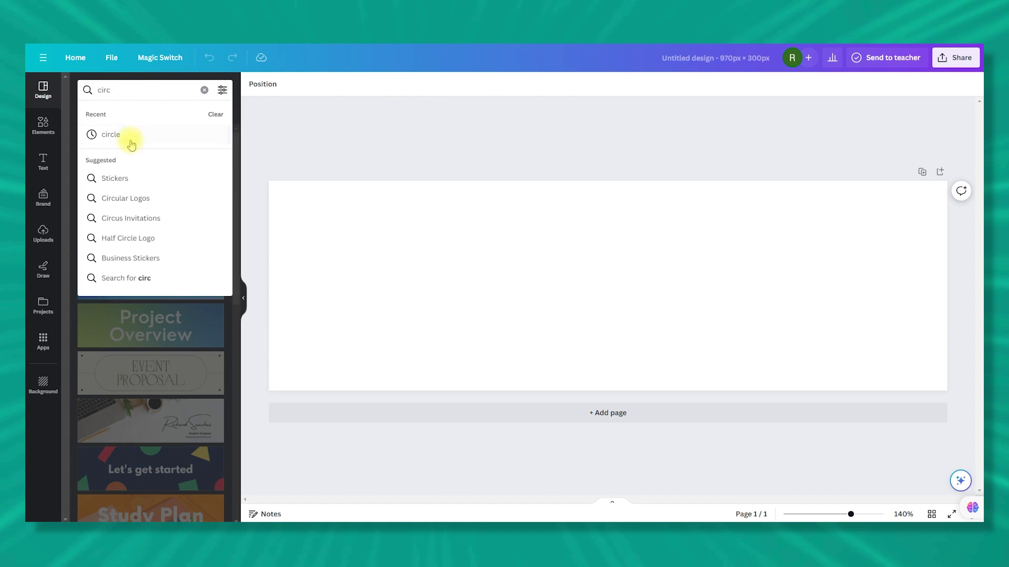
click(131, 137)
Add a circle shape, place it at the left end of the canvas and enlarge it slightly
click(43, 126)
click(146, 90)
text(cir)
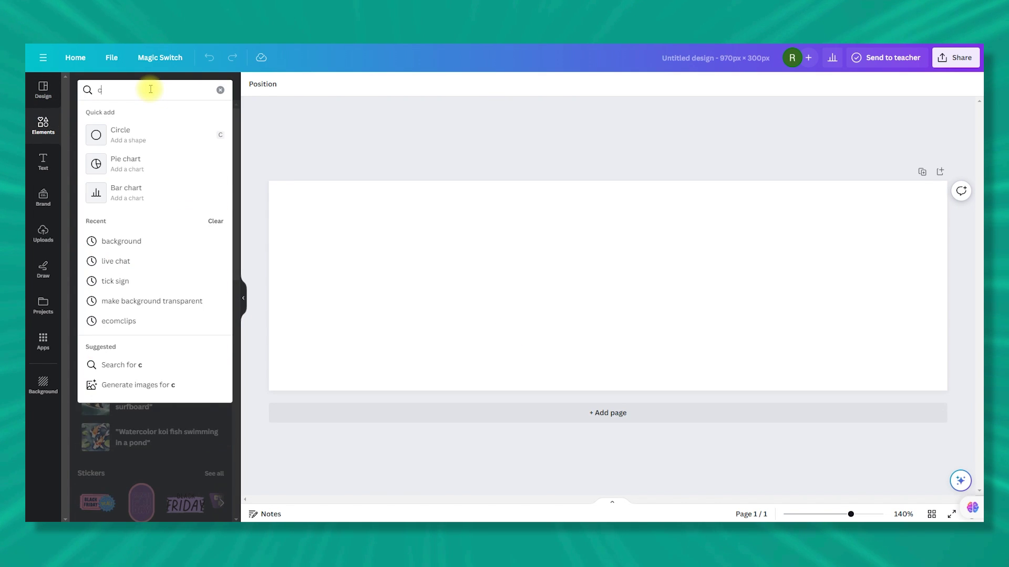
click(131, 151)
drag(594, 286, 346, 285)
key(ctrl+z)
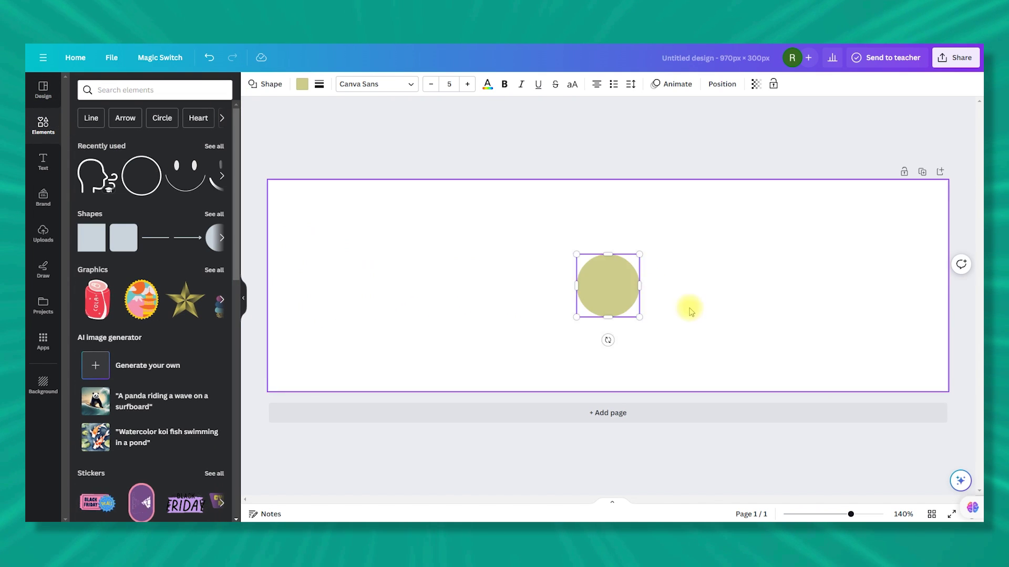
key(ctrl+y)
drag(309, 254, 295, 238)
drag(329, 274, 324, 290)
Duplicate the circle to form a row of five evenly spaced circles across the canvas
alt+drag(418, 293, 887, 292)
alt+drag(886, 291, 608, 289)
alt+drag(610, 289, 472, 290)
click(583, 357)
Colour all five circles with the dark green from the Brand Kit palette
click(329, 286)
click(302, 84)
click(162, 248)
click(468, 285)
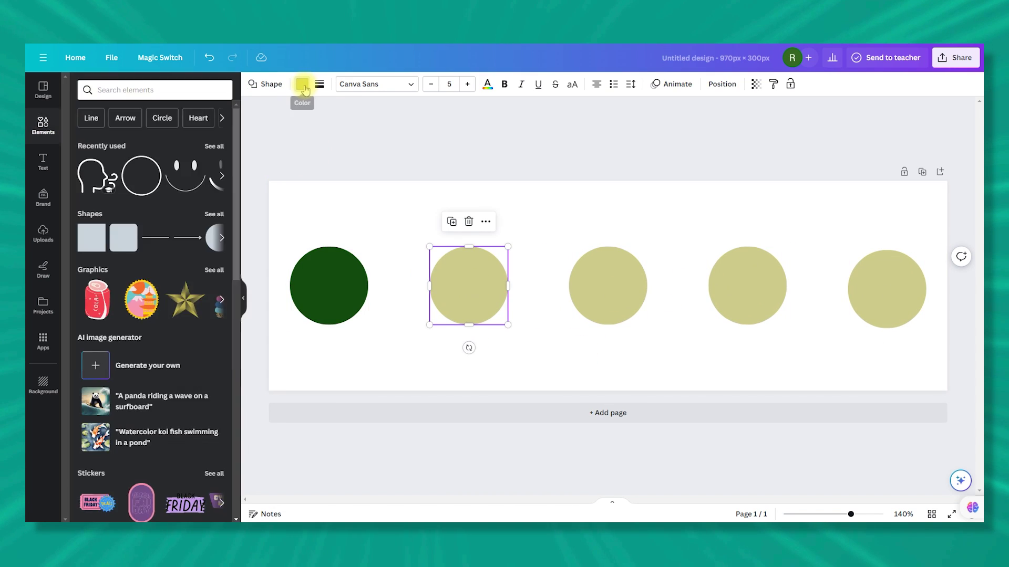
click(302, 84)
click(160, 247)
click(607, 286)
click(159, 247)
click(747, 286)
click(160, 247)
click(375, 358)
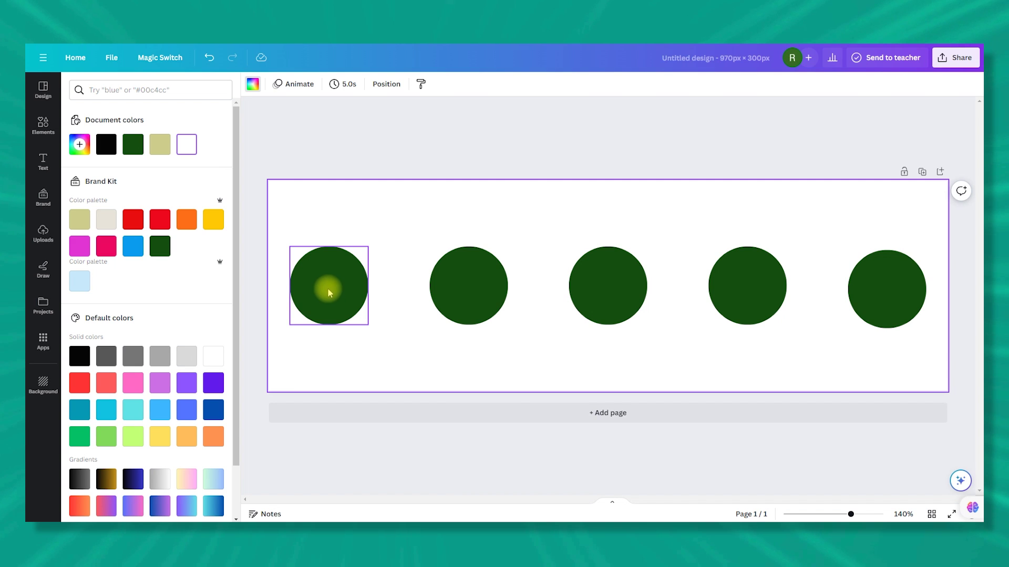
Search the elements for "cruelty free" and place the crossed-out rabbit graphic in white on the first circle
click(43, 126)
click(108, 89)
text(cruelty free)
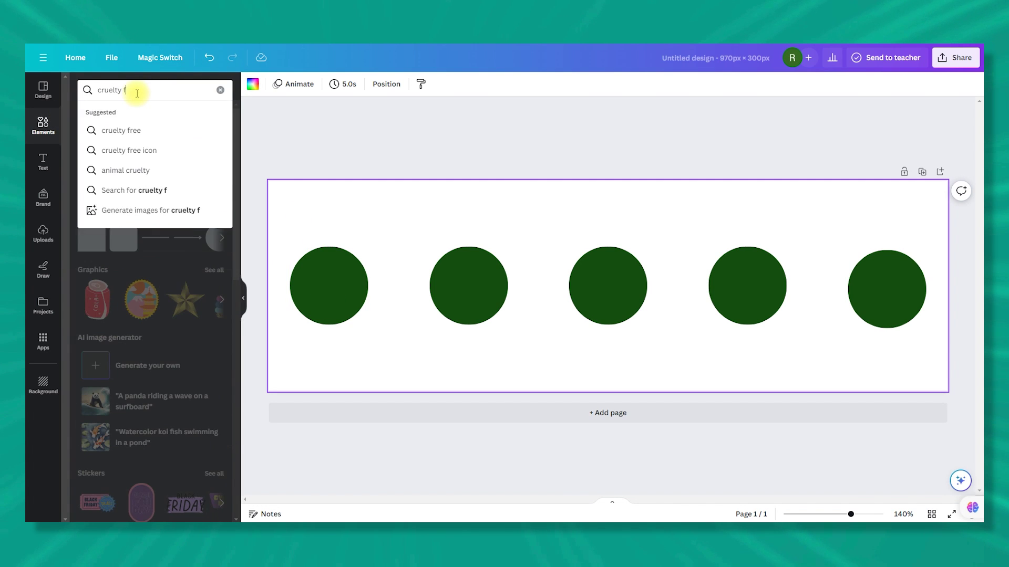
key(Return)
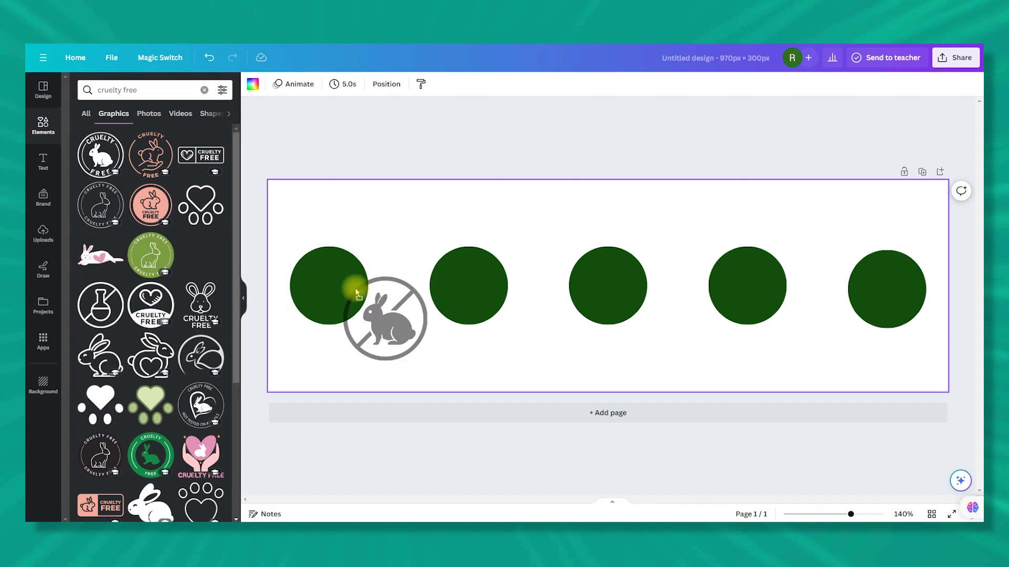
drag(355, 292, 332, 301)
click(368, 84)
click(213, 357)
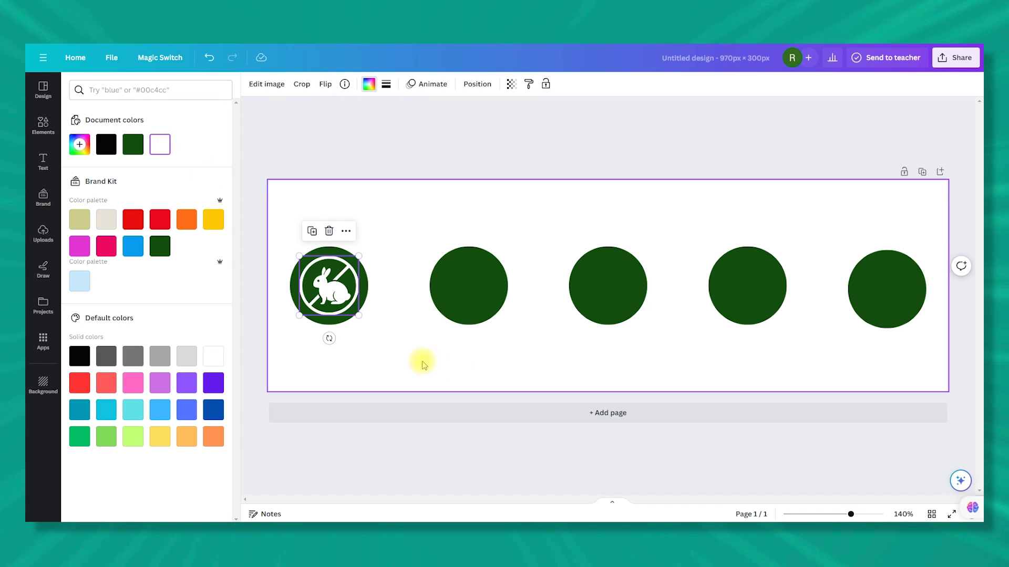
click(397, 339)
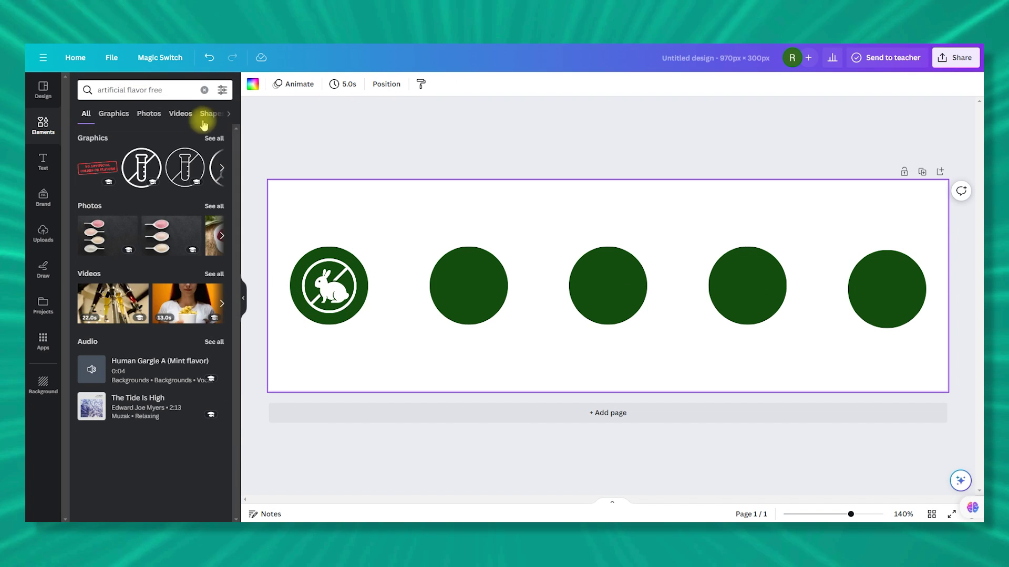
Search the graphics for "artificial flavor" and place the crossed-out dropper in white on the second circle
click(207, 137)
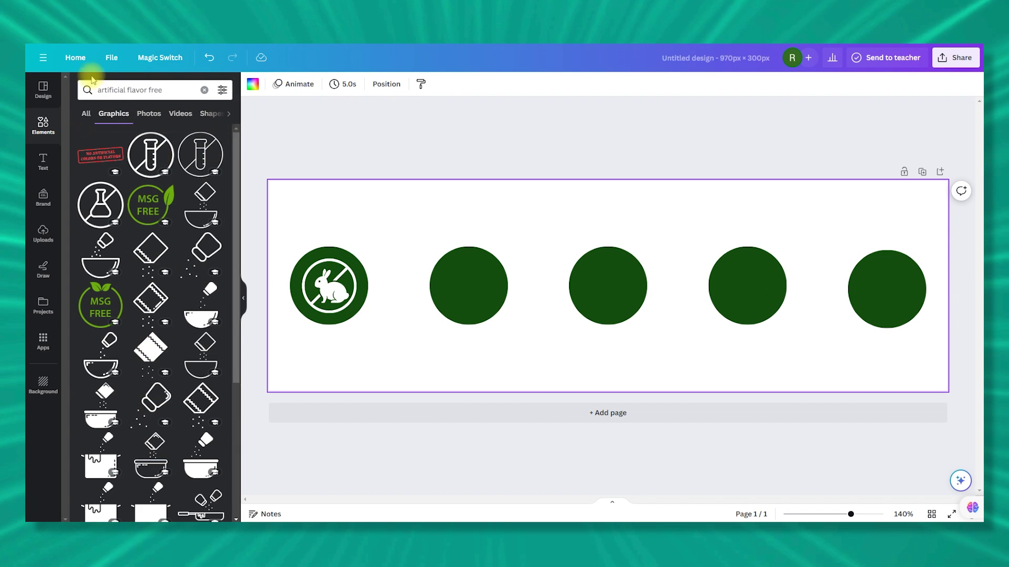
scroll(163, 277, down, 4)
scroll(162, 277, up, 4)
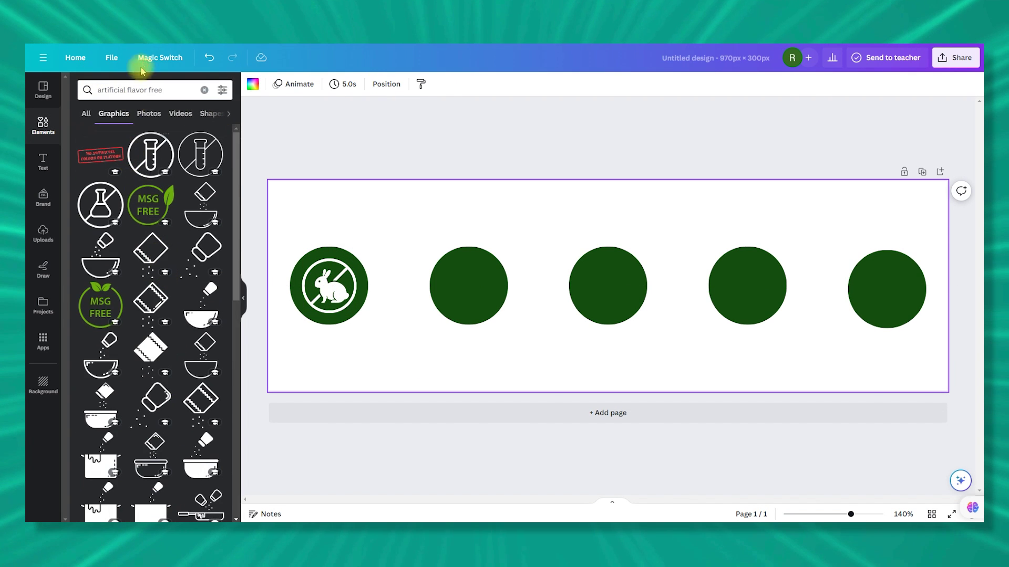
double_click(155, 90)
key(BackSpace)
key(Return)
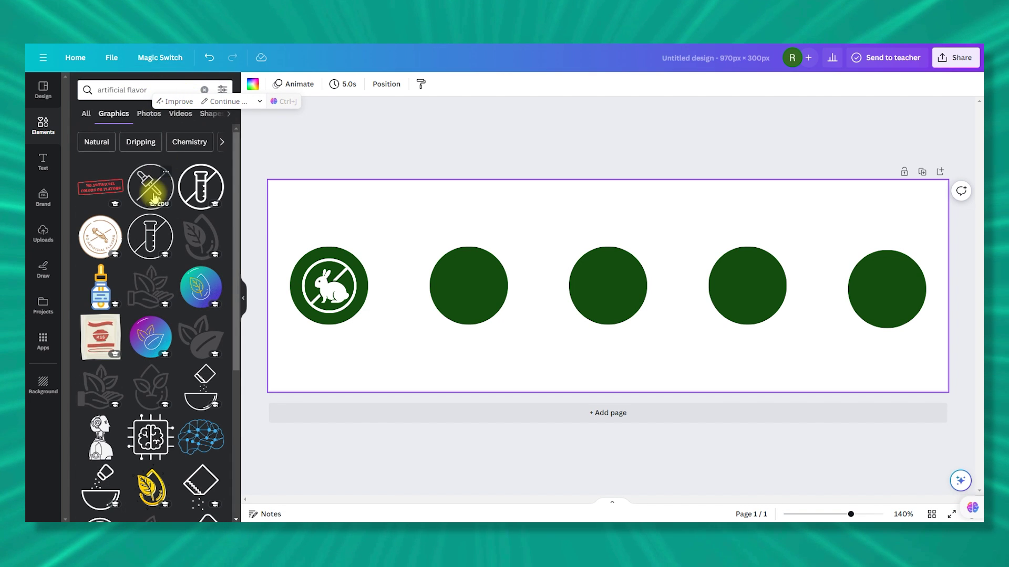
drag(153, 198, 465, 288)
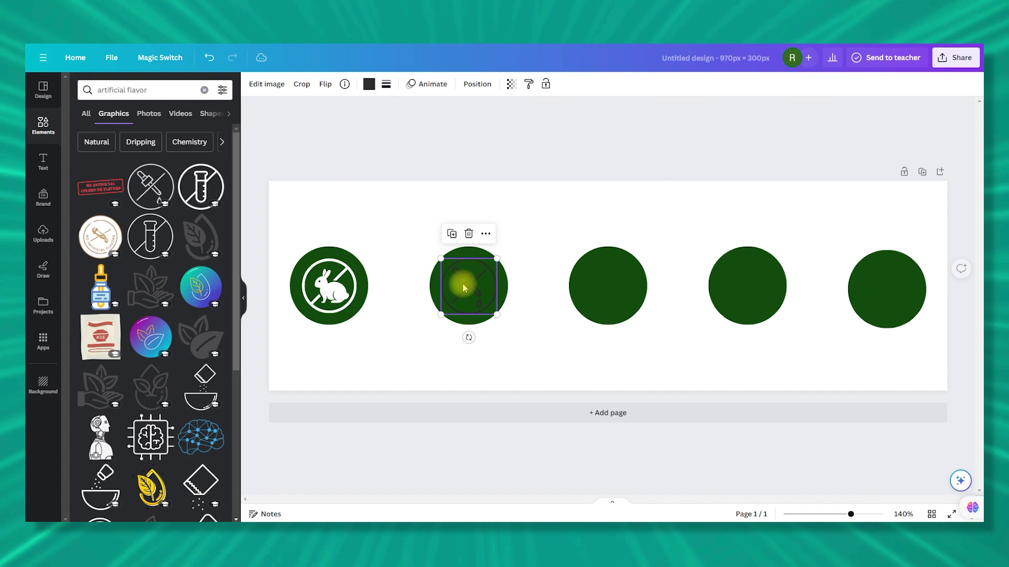
click(369, 84)
click(186, 144)
Give the dropper graphic a solid white border of weight 4 with corner rounding 60
click(386, 84)
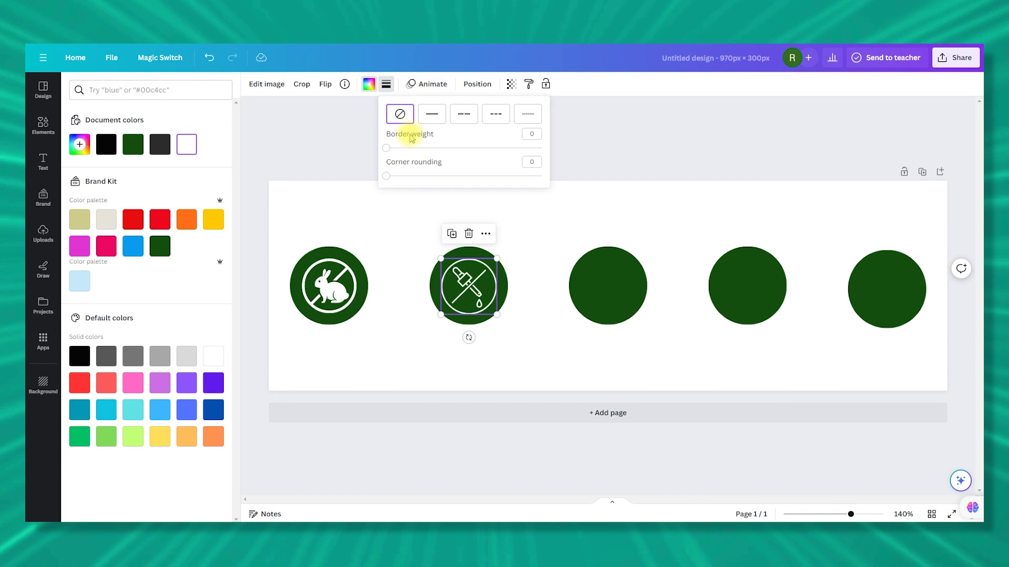
drag(386, 176, 478, 179)
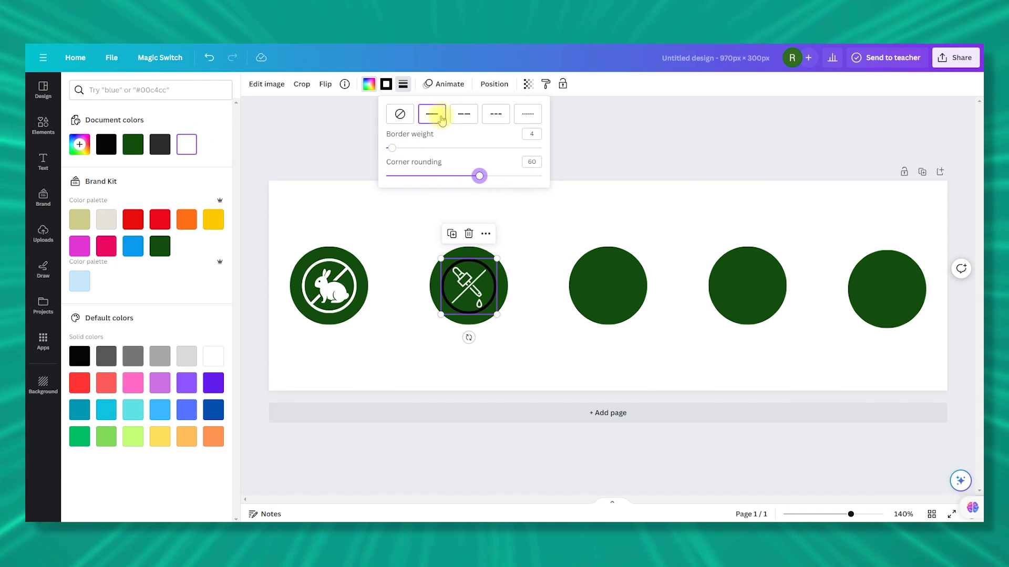
click(386, 84)
click(159, 144)
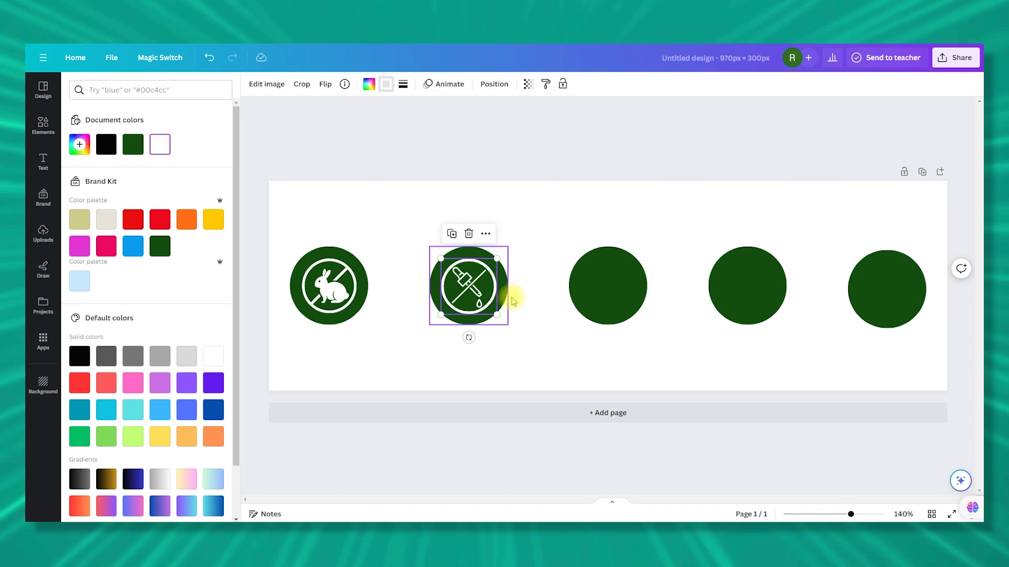
click(535, 341)
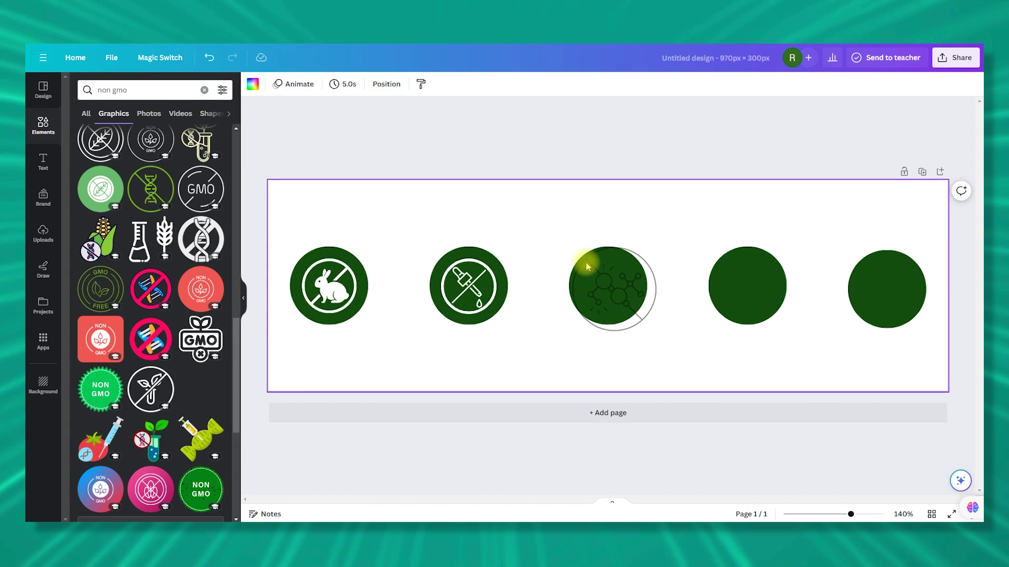
Place the crossed-out molecule graphic from "non gmo" on the third circle, in white with a rounded white border
mouse_move(583, 271)
mouse_down()
mouse_move(458, 283)
mouse_move(580, 271)
mouse_up()
click(369, 84)
click(160, 144)
click(386, 84)
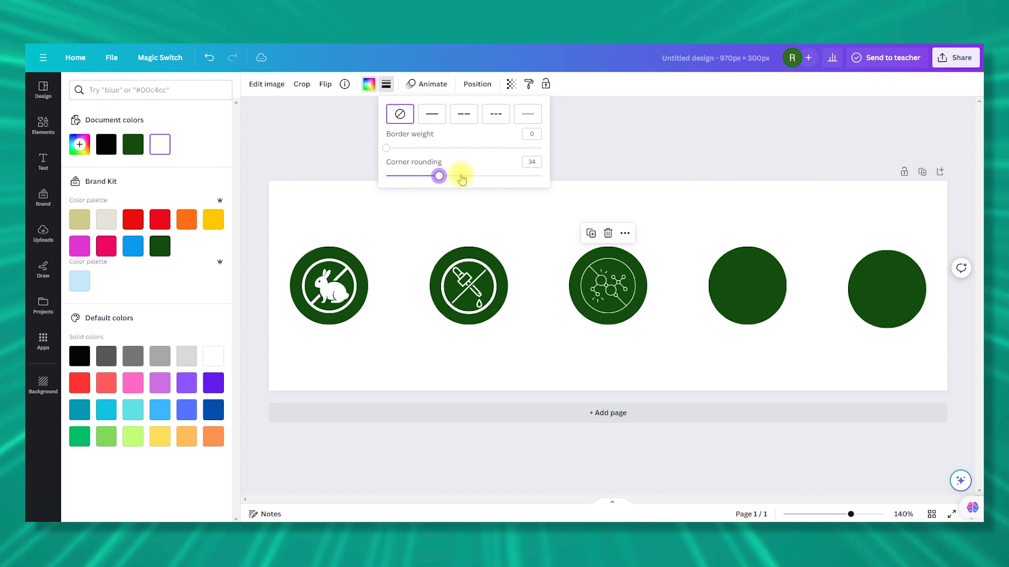
click(386, 84)
Search the graphics for "smiley face" and place the simple eyes-and-smile graphic in white on the fourth circle, scaled down to fit
click(752, 289)
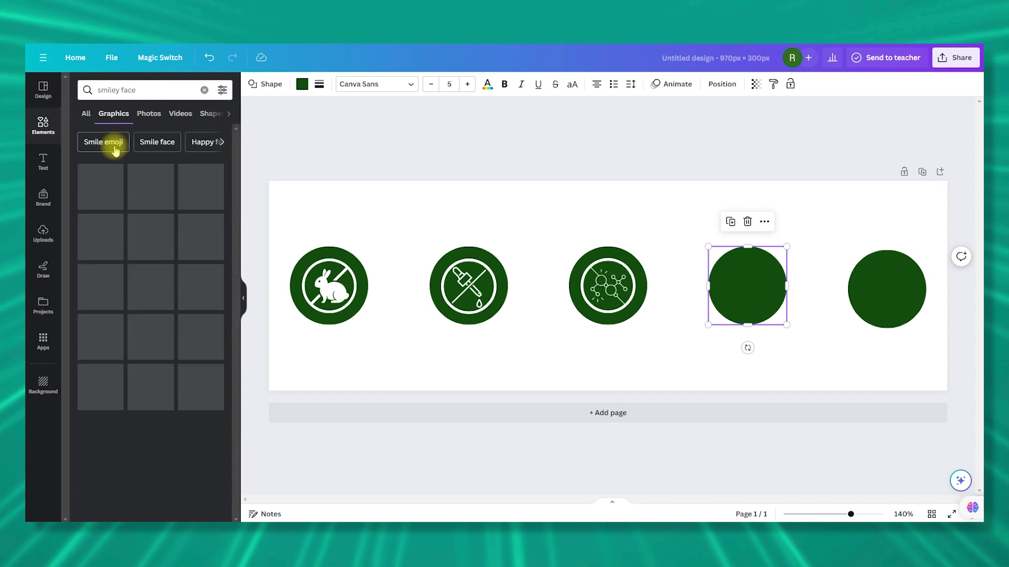
scroll(148, 255, down, 15)
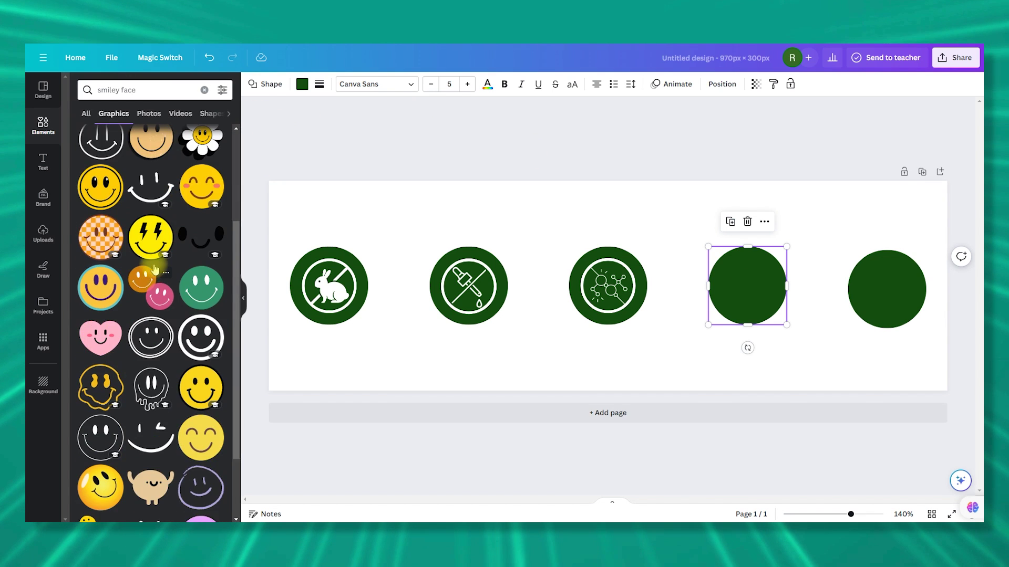
scroll(148, 256, down, 5)
scroll(149, 257, up, 20)
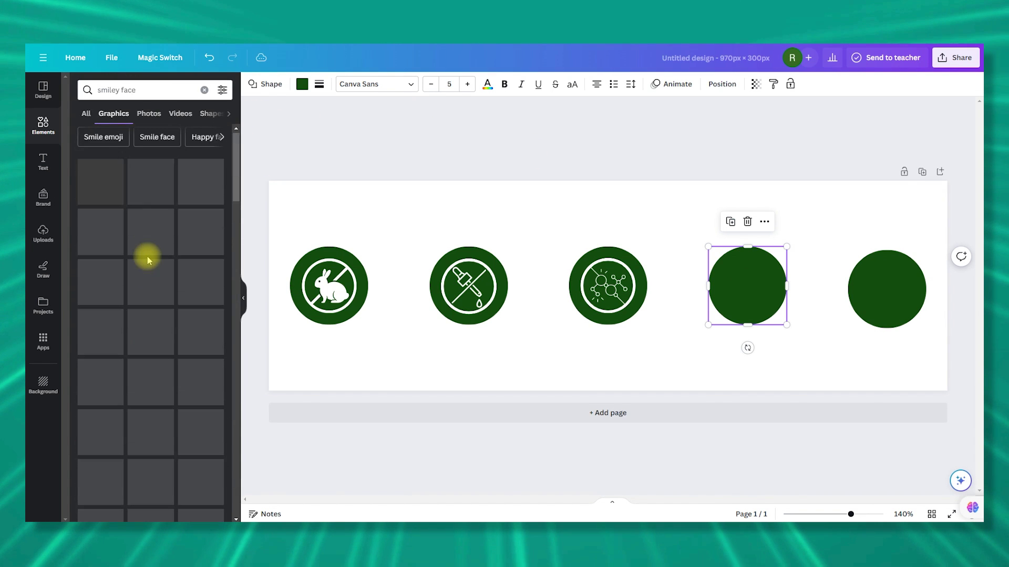
drag(200, 229, 704, 273)
drag(634, 218, 718, 269)
drag(718, 270, 720, 279)
click(369, 84)
click(157, 142)
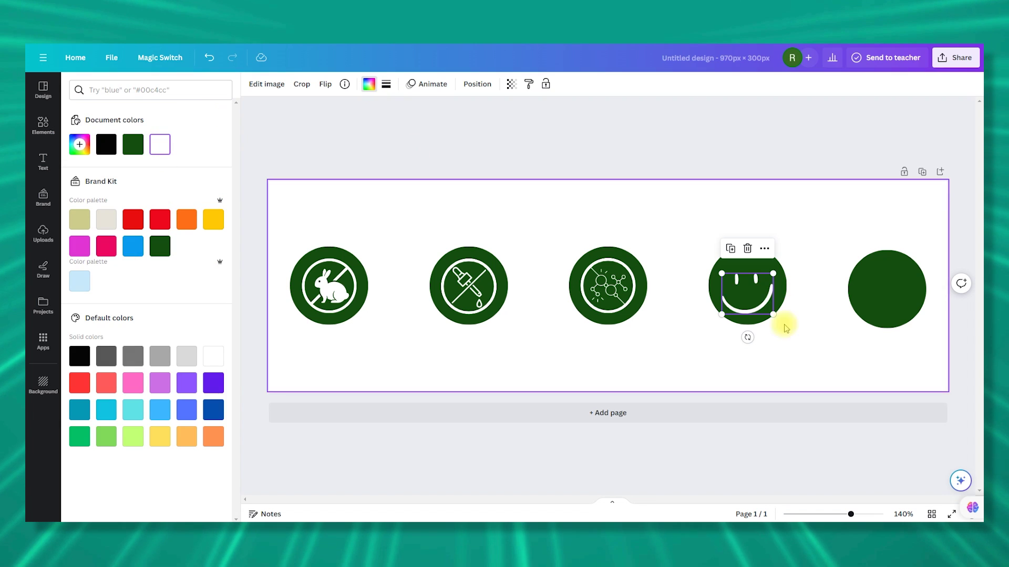
drag(776, 316, 765, 307)
click(113, 92)
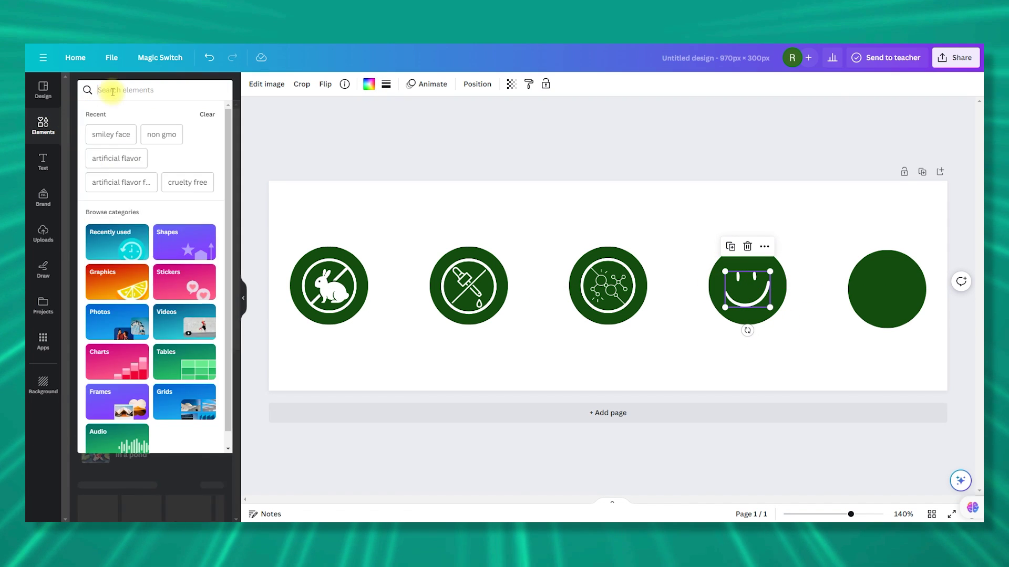
text(cir)
click(111, 135)
key(ctrl+z)
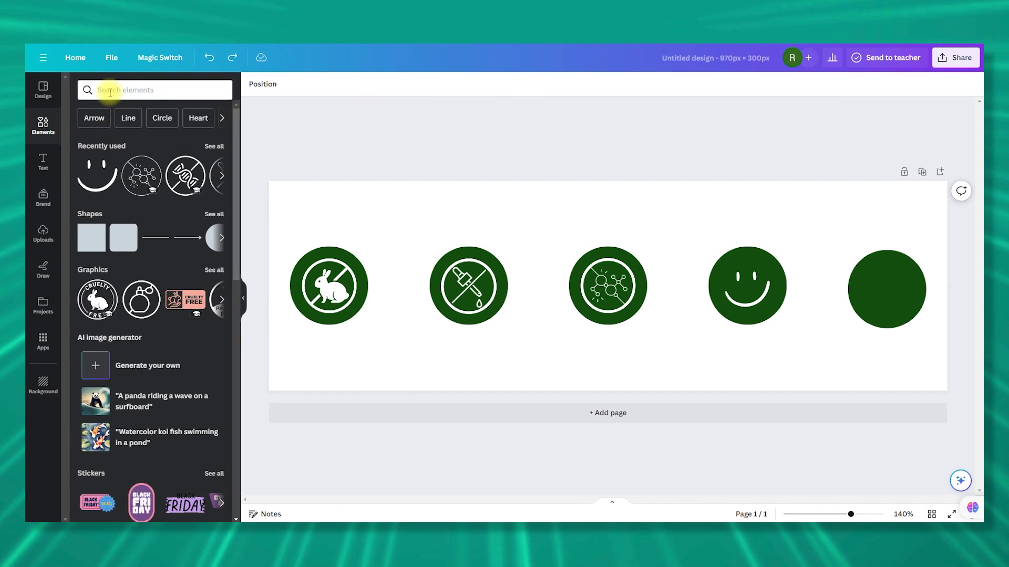
Search the elements for "circle" and add the thin ring graphic over the fourth circle with a white outline
click(109, 92)
text(circle)
key(Return)
drag(142, 199, 792, 330)
click(369, 84)
click(385, 84)
click(160, 144)
Scale down the smiley and centre it with the white ring on the fourth circle
click(735, 301)
drag(724, 308, 738, 296)
drag(753, 284, 748, 289)
drag(795, 324, 753, 293)
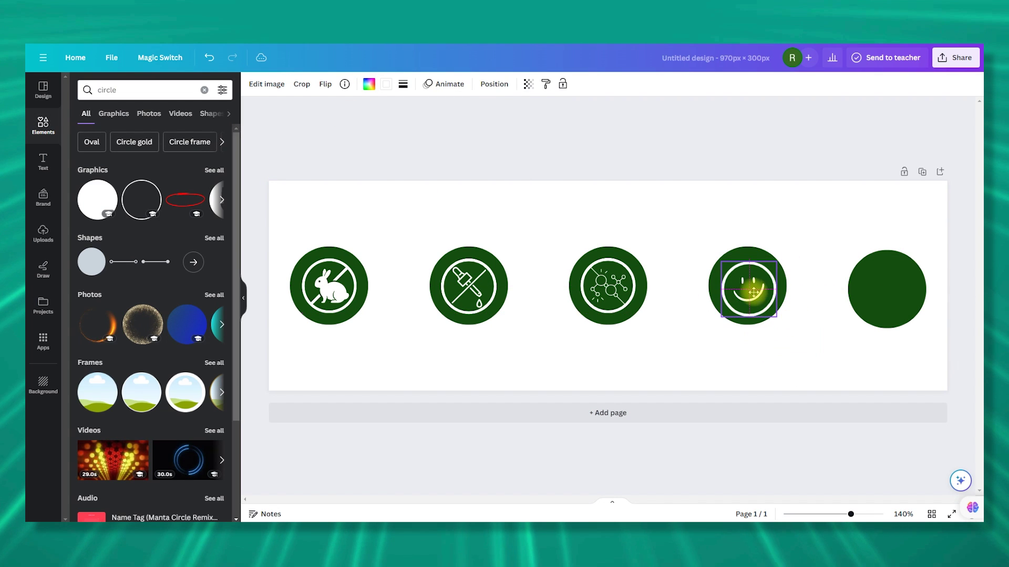
click(969, 316)
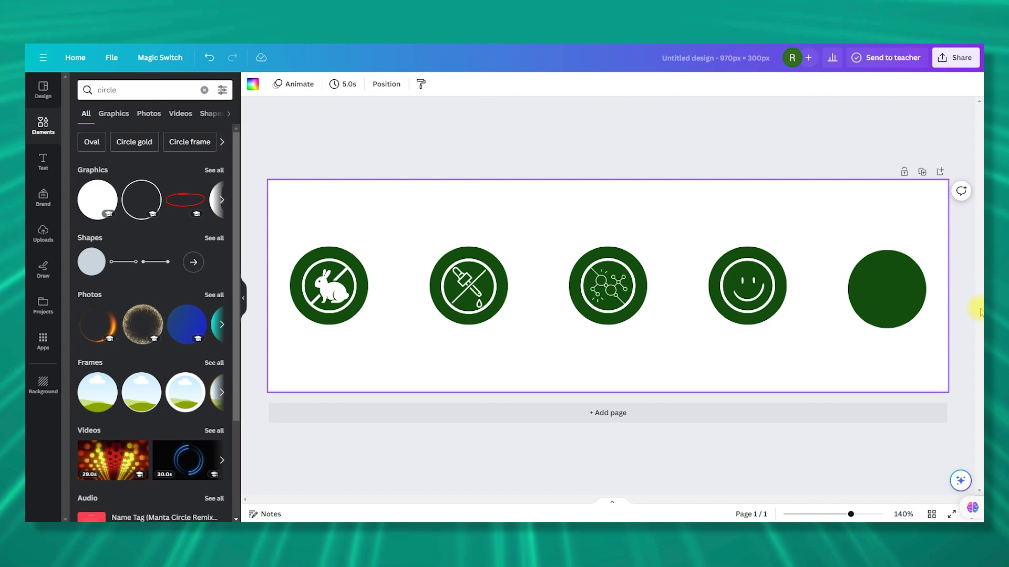
Search the graphics for "fresh breath" and place the outlined exhaling-head graphic, scaled down to fit inside a circle
triple_click(147, 90)
text(fresh breath)
key(Return)
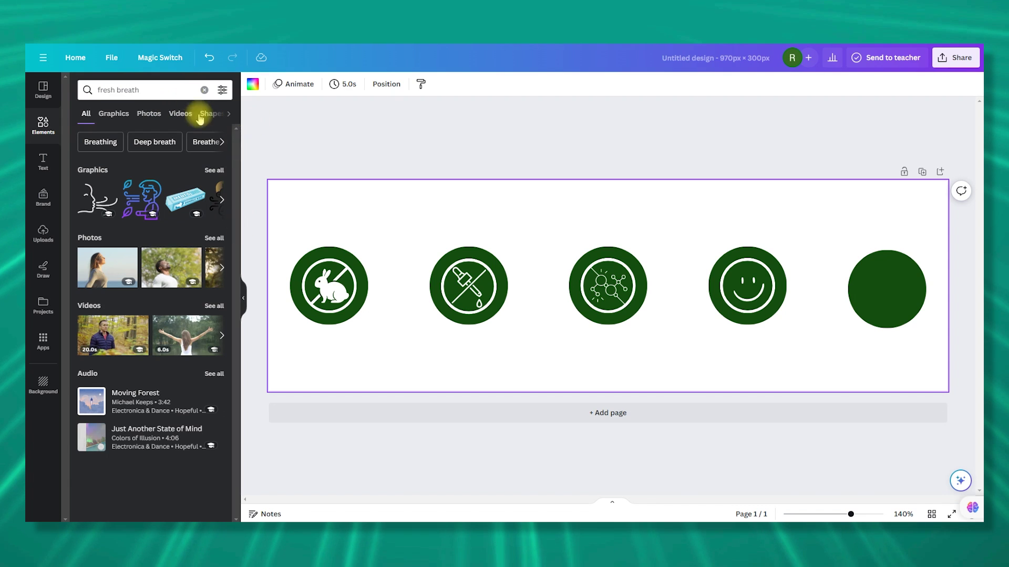
click(214, 170)
click(145, 335)
drag(692, 283, 756, 325)
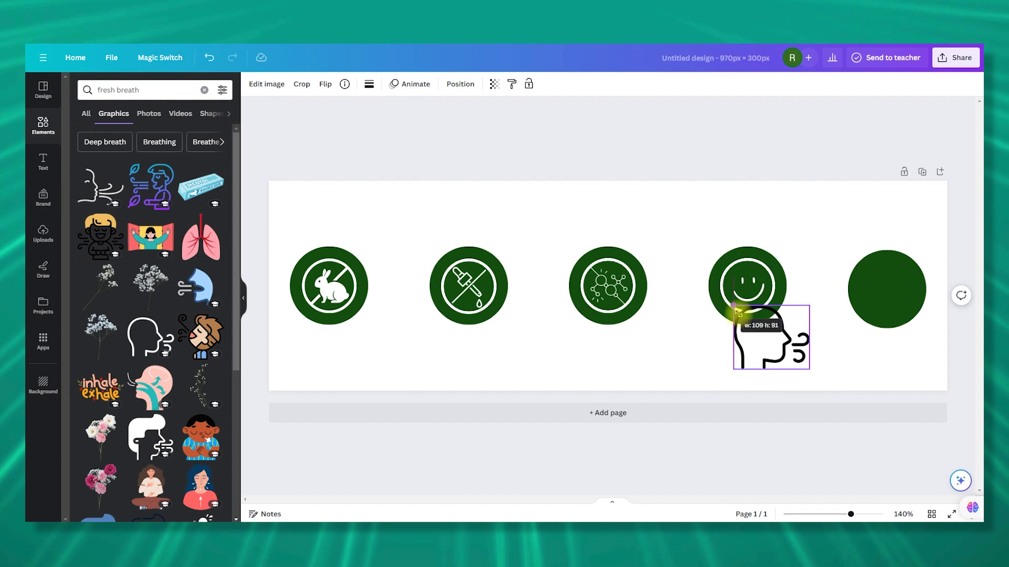
Copy the white ring from the fourth circle onto the fifth and centre the exhaling-head graphic inside it in white
click(733, 266)
drag(749, 268, 889, 301)
drag(874, 288, 888, 289)
drag(878, 326, 893, 327)
drag(886, 288, 888, 289)
click(368, 84)
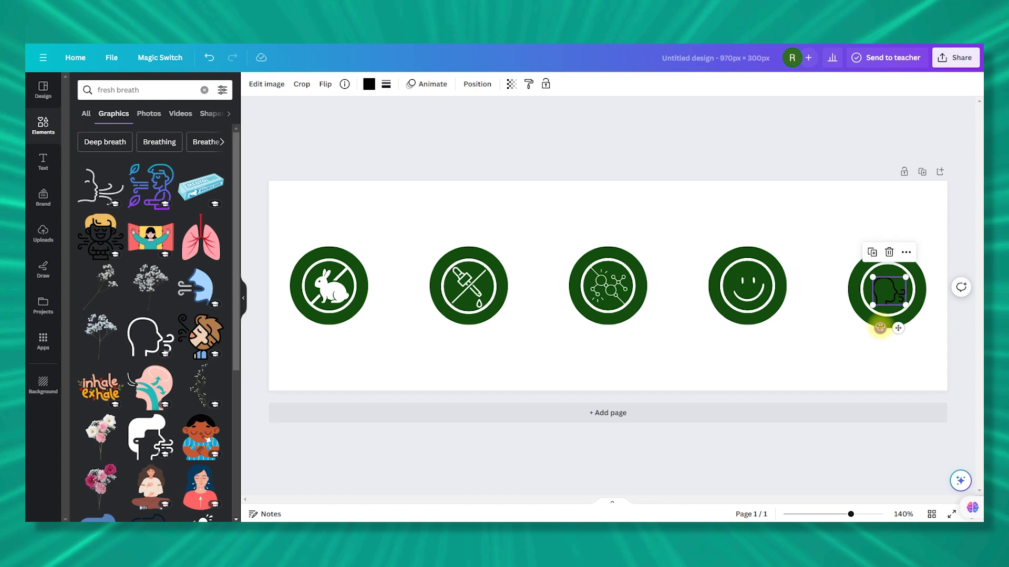
drag(880, 327, 893, 327)
click(369, 84)
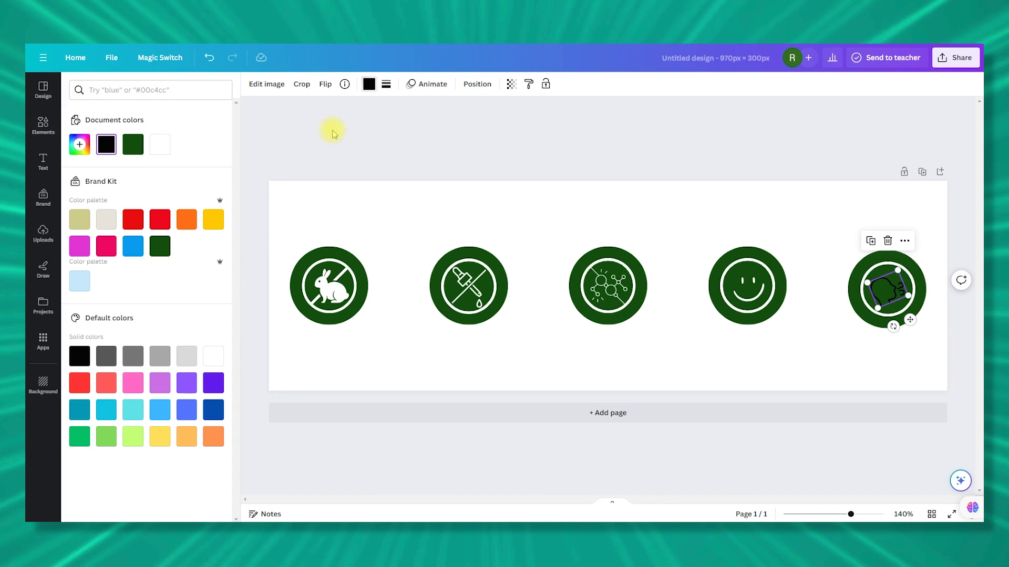
click(159, 144)
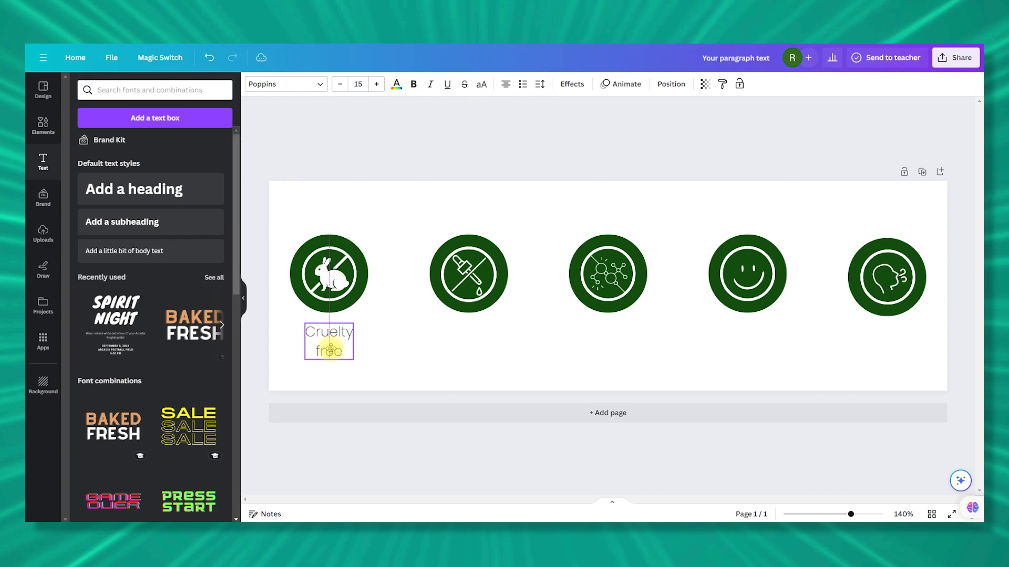
Copy the "Cruelty free" caption under the third, fourth and fifth circles and change the second caption to "Artificial flavor free"
drag(465, 347, 608, 346)
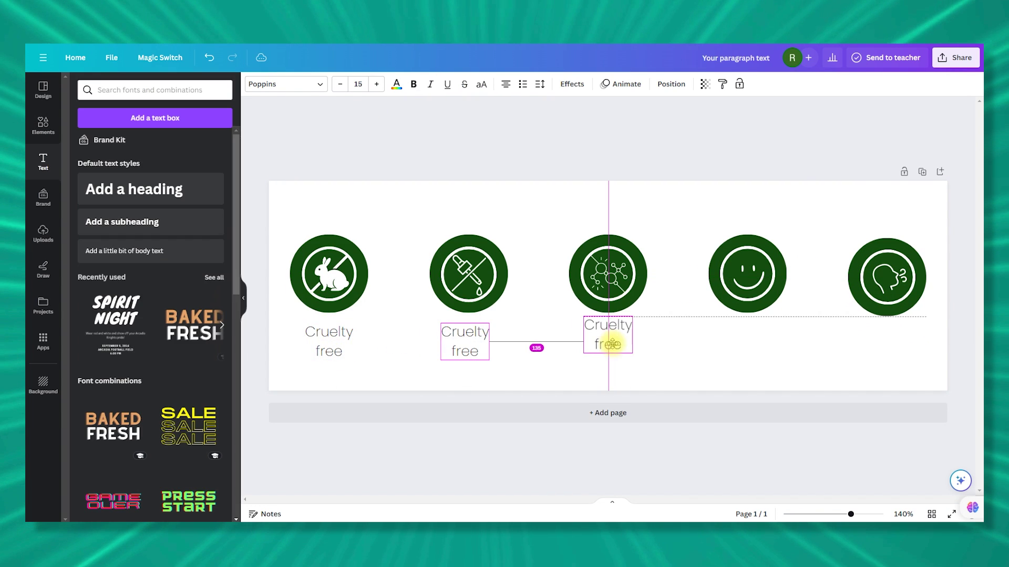
drag(749, 347, 895, 342)
double_click(464, 341)
text(Artificial)
key(Return)
text(flavor free)
key(ctrl+a)
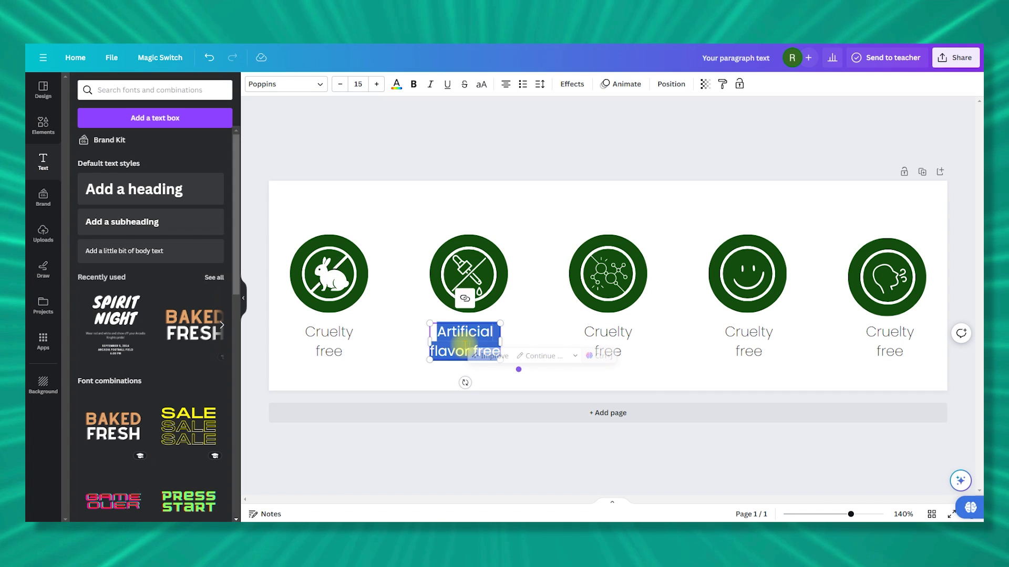
click(285, 84)
Change the third, fourth and fifth captions to "Non GMO", "Clean whole mouth" and "Enjoy fresh breath"
double_click(608, 342)
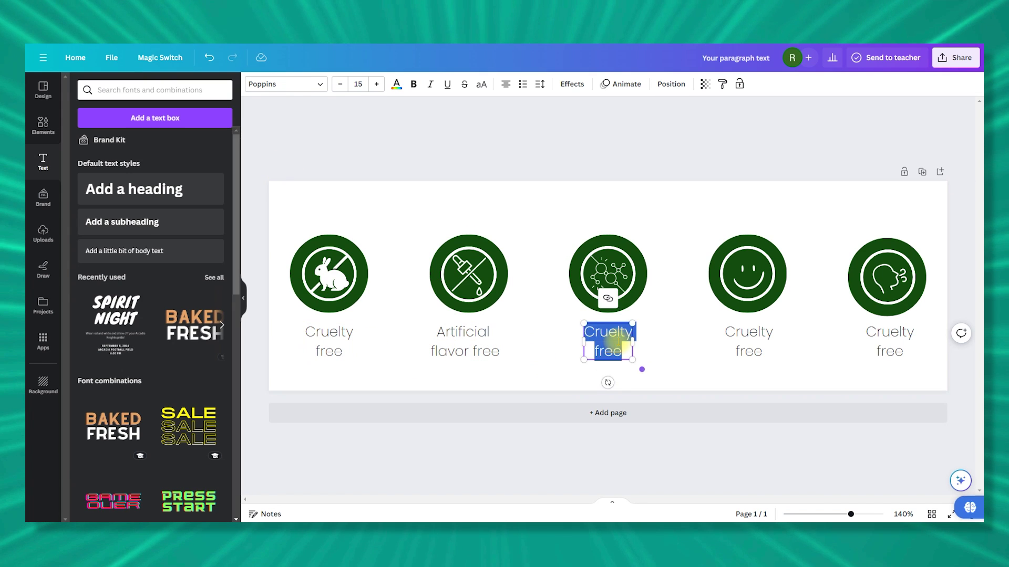
text(Non GMO)
click(743, 336)
double_click(741, 338)
text(Clean wh)
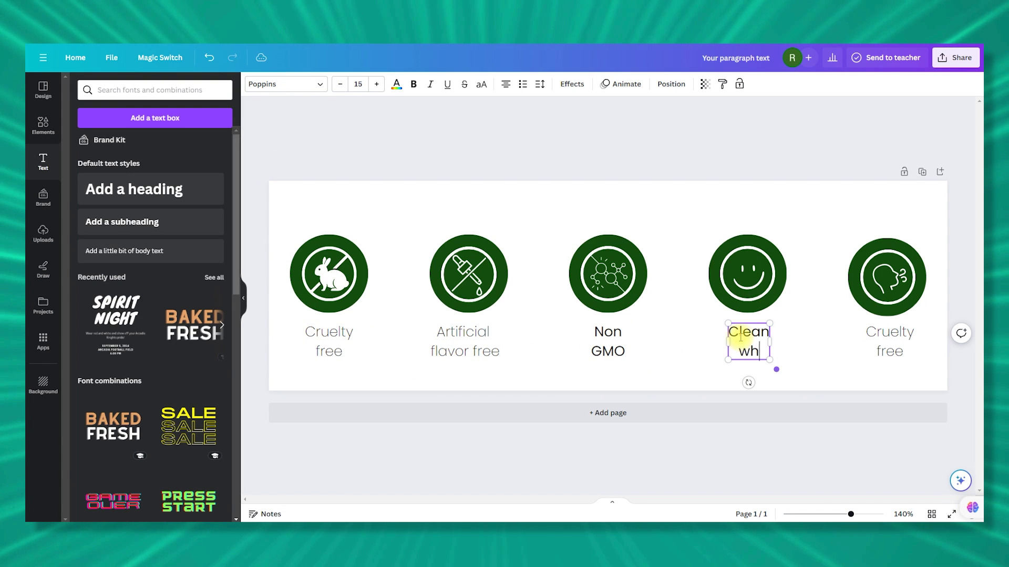
text( fresh breath)
Set the newly retyped captions to the same thin Poppins weight as the "Cruelty free" caption
shift+click(748, 342)
shift+click(607, 342)
click(286, 84)
click(84, 209)
click(105, 229)
click(485, 208)
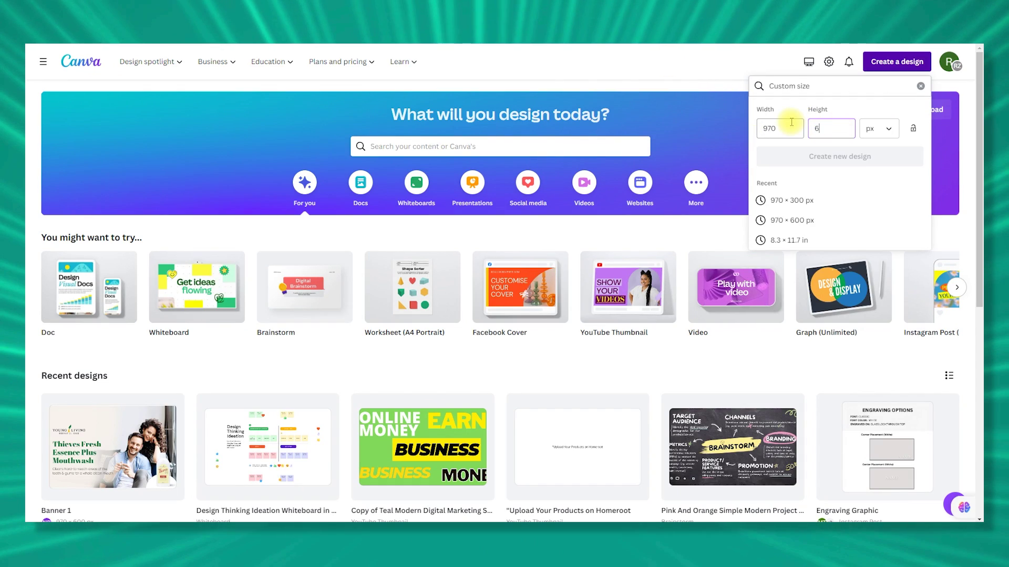
Set up a custom 970 × 600 px design and review the Features & Benefits section on the reference page
text(0)
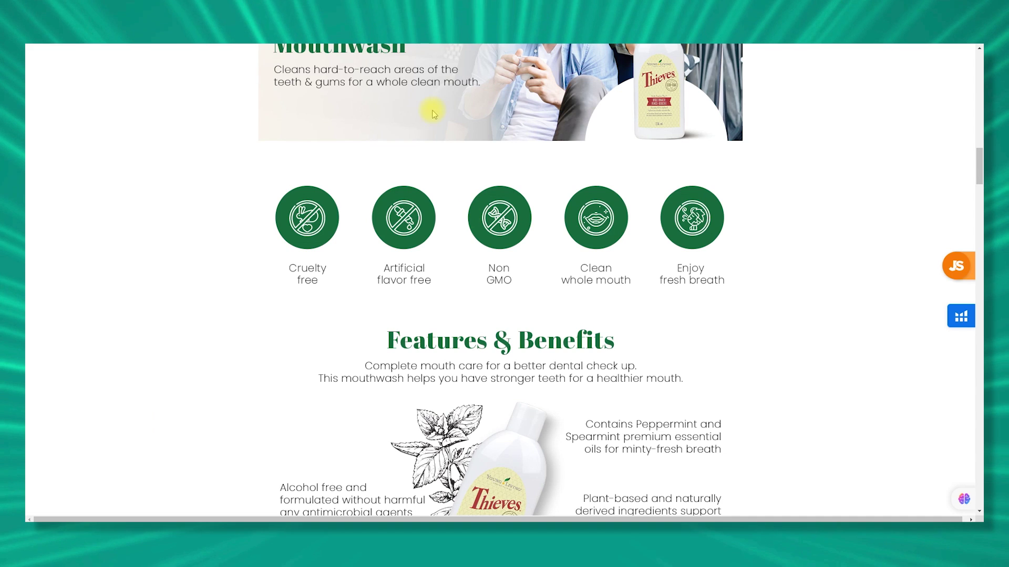
scroll(477, 321, down, 5)
scroll(531, 296, up, 3)
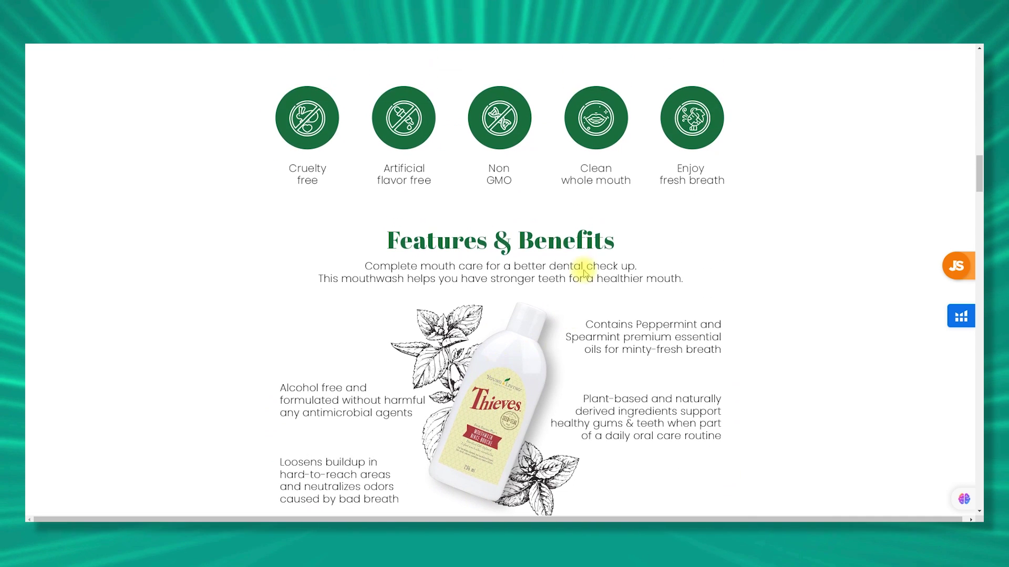
scroll(465, 305, down, 1)
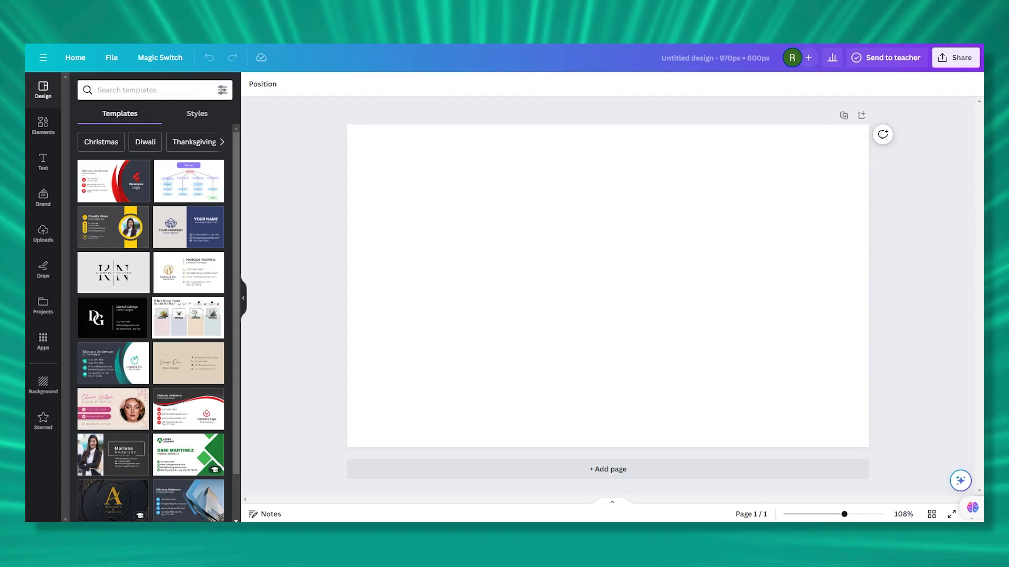
Add the heading "Features & Benefits" in Abril Fatface near the page's upper edge and colour it dark green
key(t)
drag(585, 293, 589, 168)
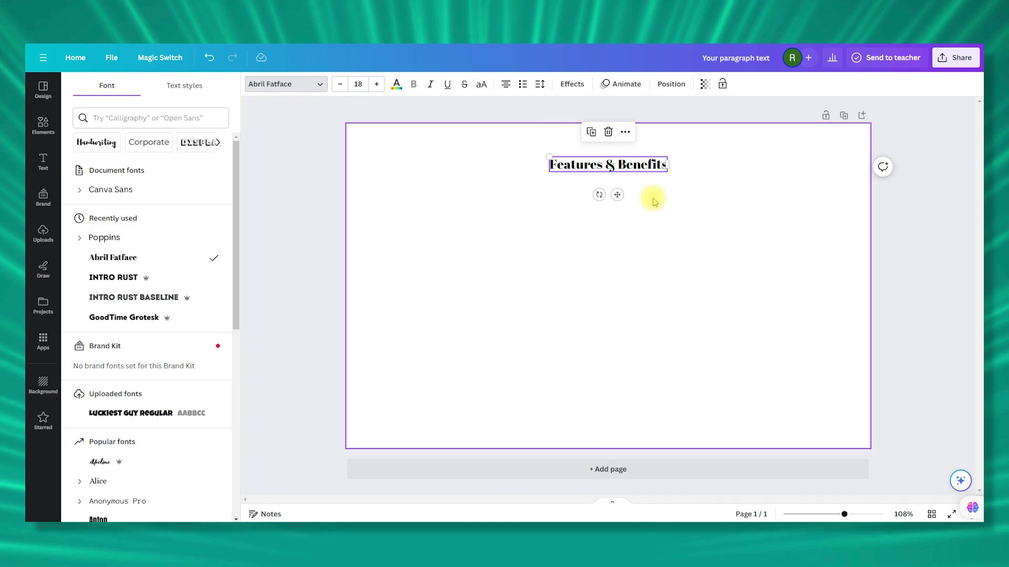
click(397, 84)
click(159, 247)
Try font sizes 30 and 40 on the "Features & Benefits" heading and set it to 35
click(358, 84)
text(30)
key(Return)
click(357, 84)
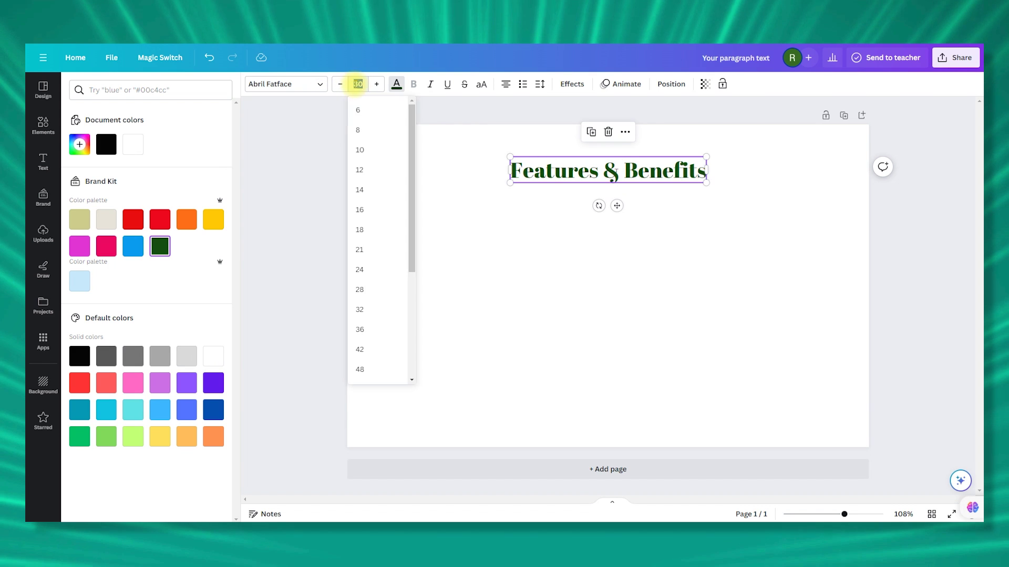
text(40)
key(Return)
click(358, 84)
text(35)
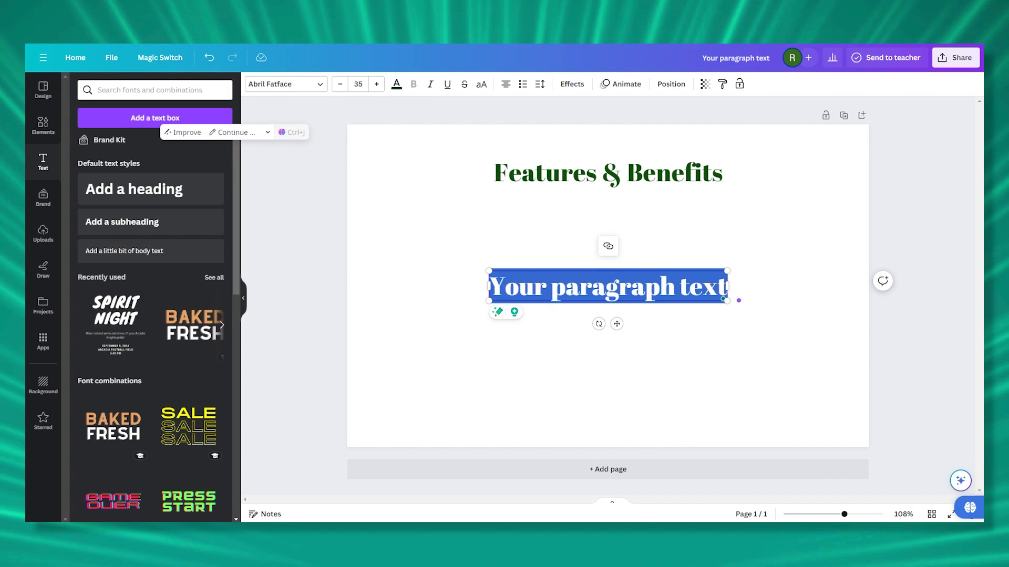
Paste the "Complete mouth care for a better dental check up" paragraph below the heading in thin black Poppins, scaled to two lines
text(Complete mouth care for a better dental check up. This mouthwash helps you have stronger teeth for a healthier mouth.)
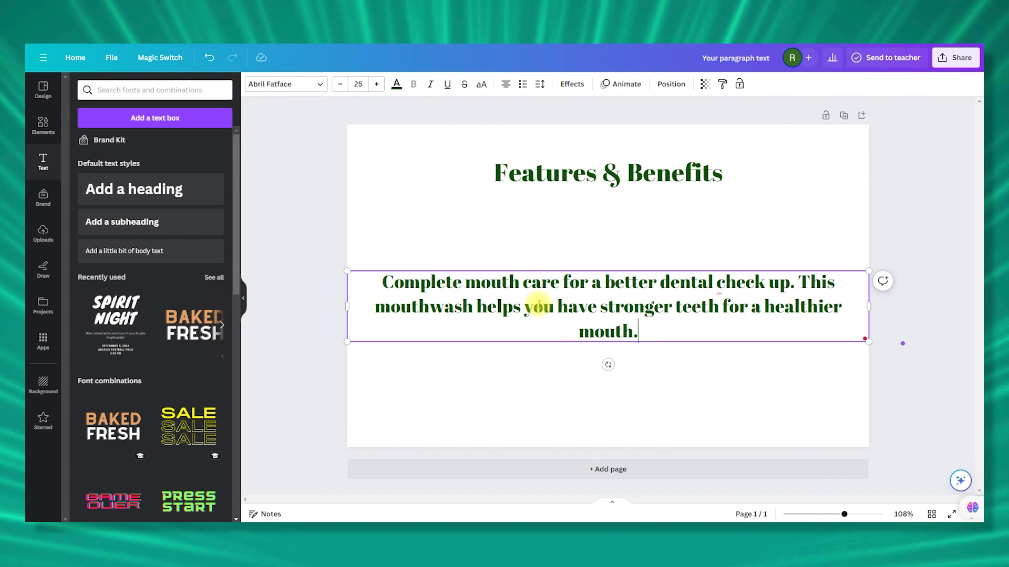
click(286, 84)
click(397, 84)
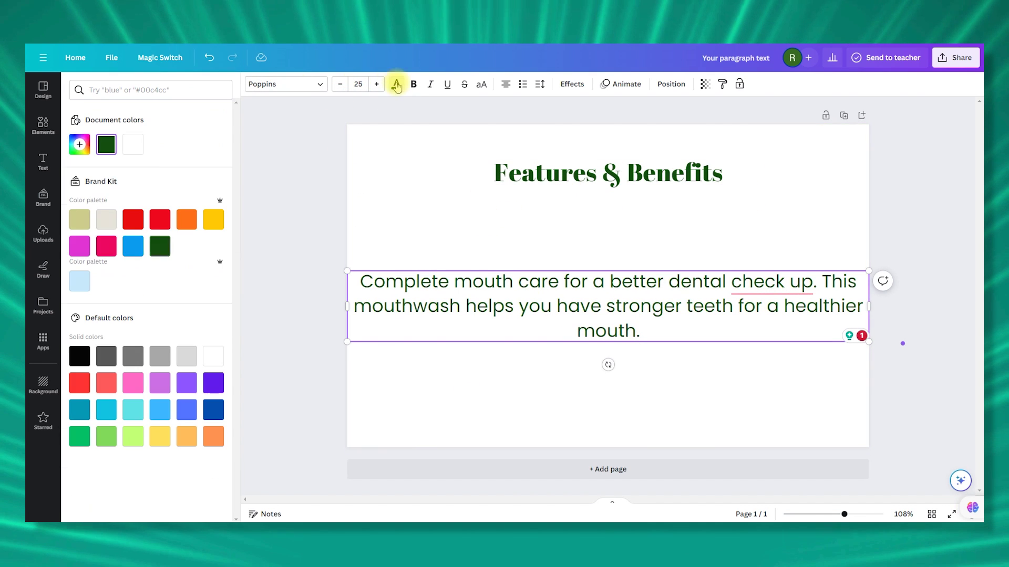
click(509, 361)
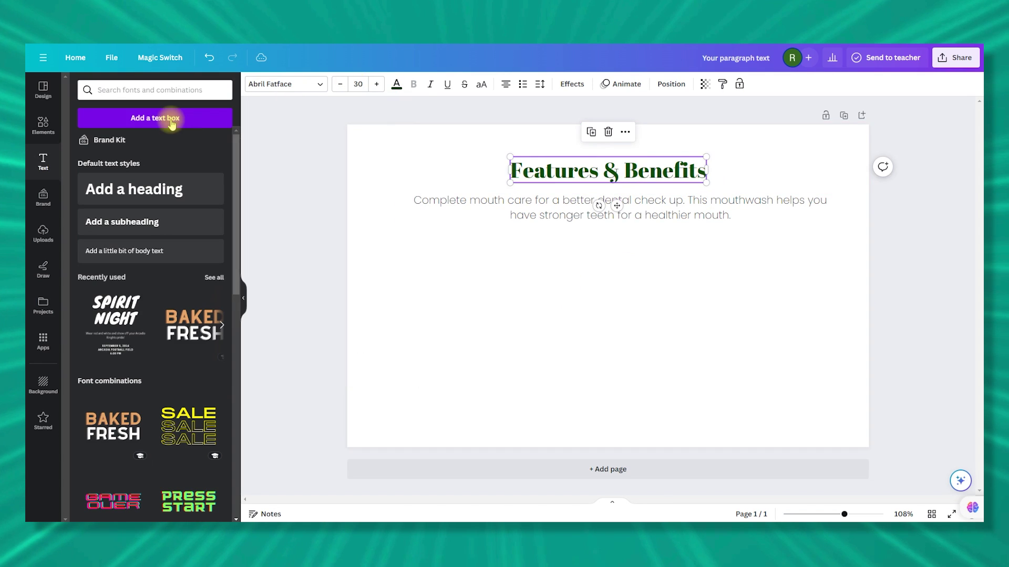
click(584, 266)
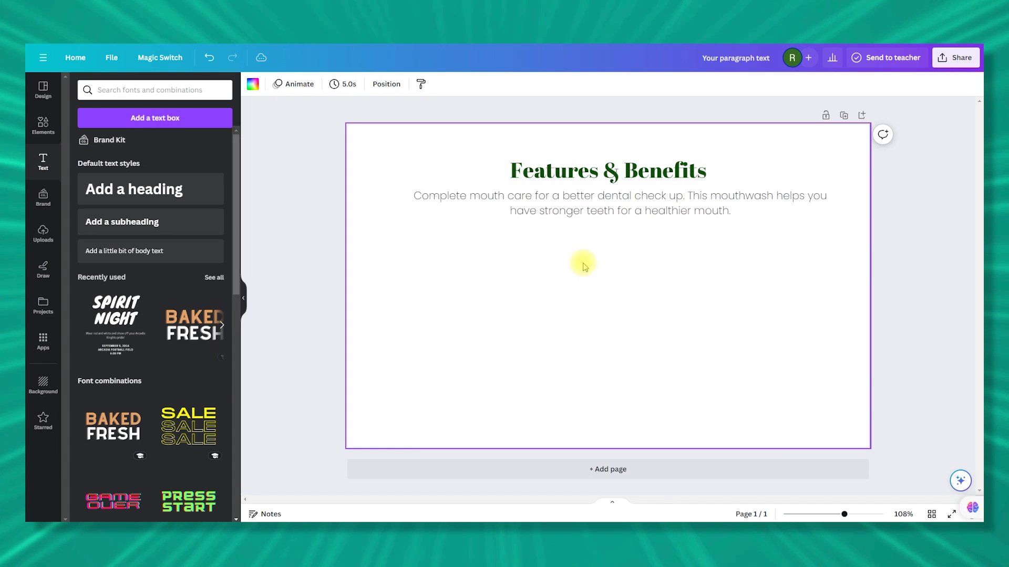
Place the uploaded mouthwash bottle tilted below the paragraph and search the graphics for "leaves"
click(42, 235)
text(leave)
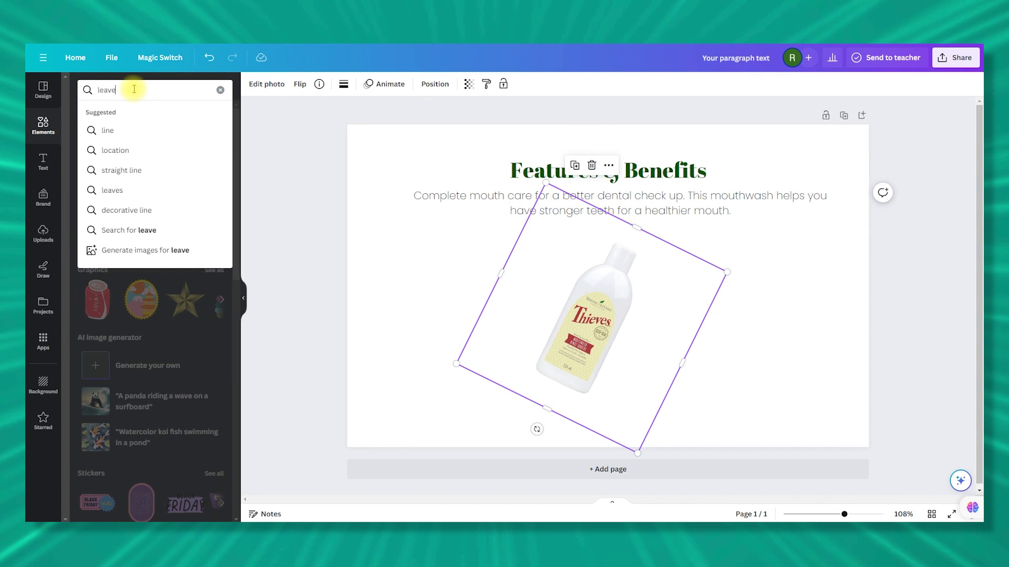
text(s)
key(Return)
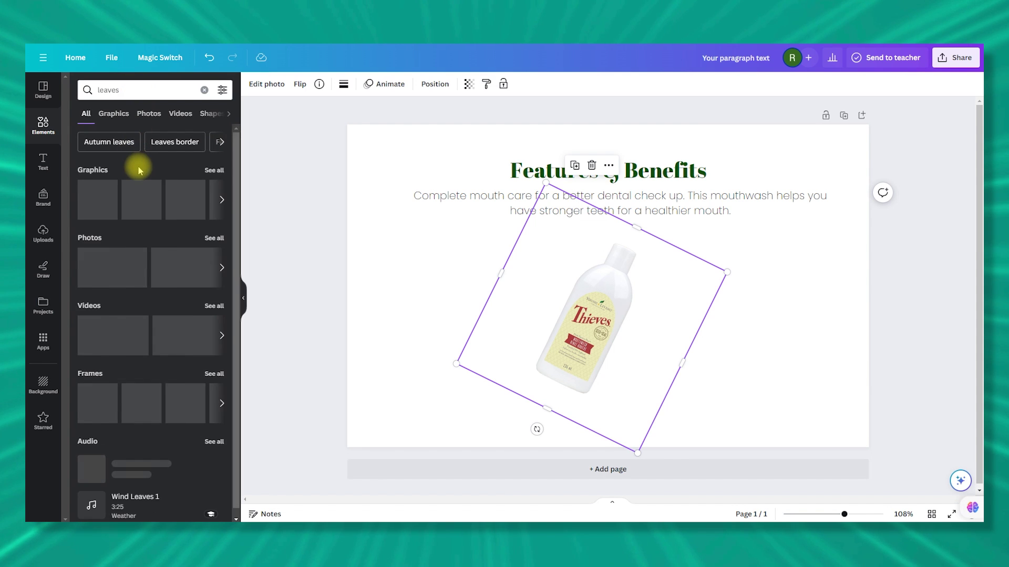
click(222, 167)
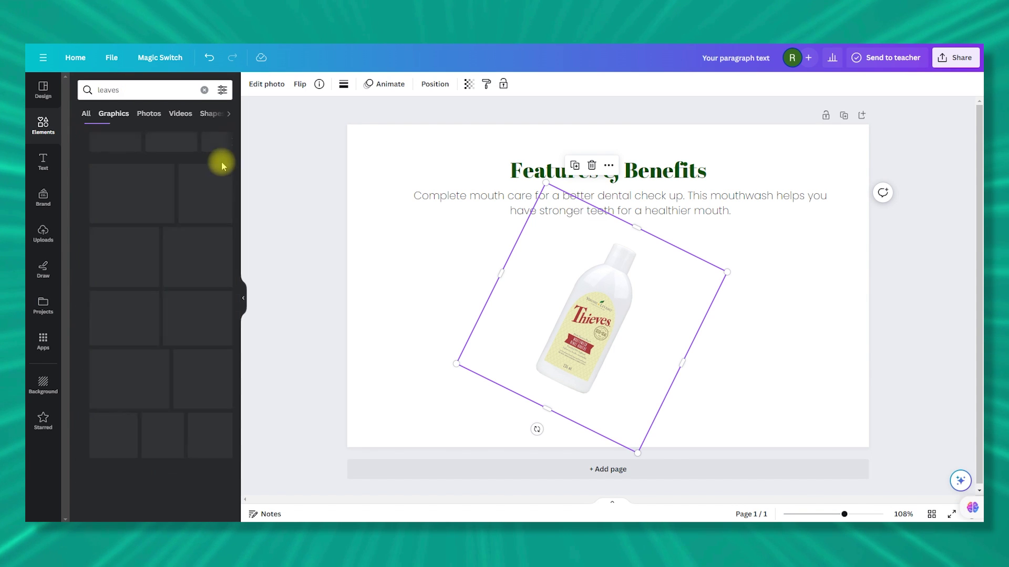
scroll(209, 322, down, 3)
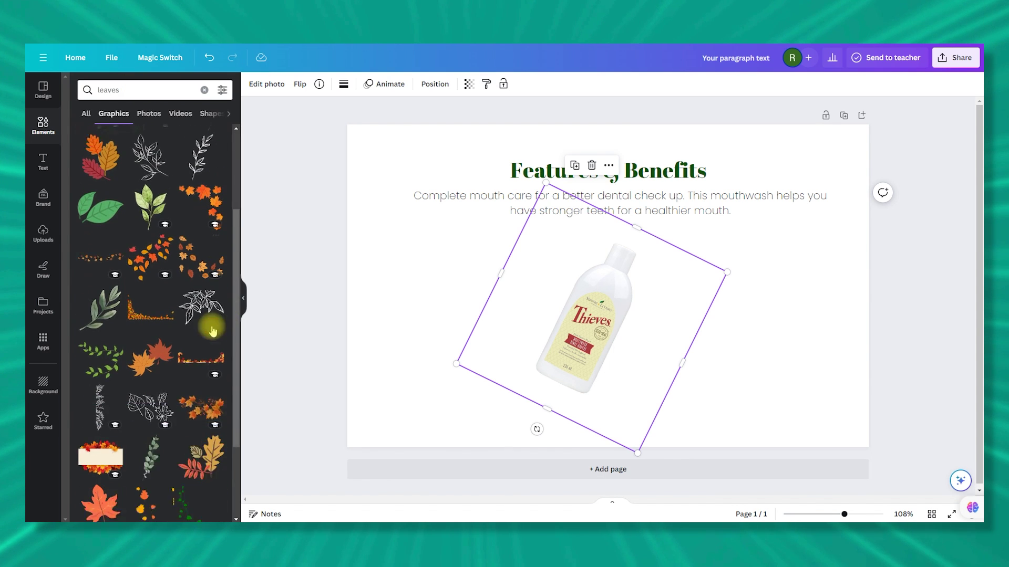
Place the outlined leaf branch graphic over the bottle, scale it down and add a second copy diagonally opposite
drag(221, 289, 608, 327)
click(547, 333)
click(681, 410)
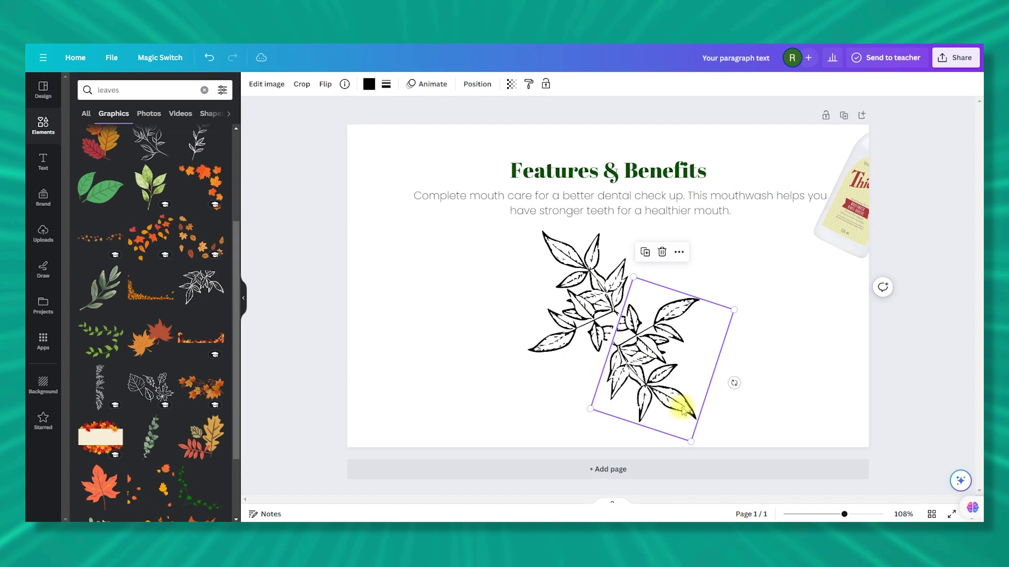
drag(682, 410, 612, 331)
click(808, 261)
drag(846, 210, 584, 351)
Bring the bottle to the top layer and spread the two leaf branches out behind its opposite sides
right_click(679, 315)
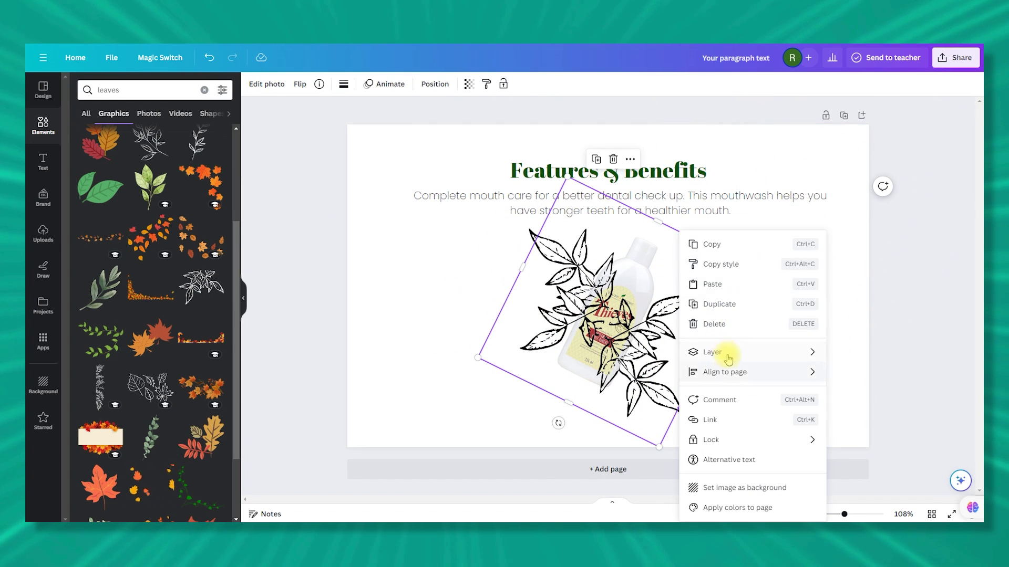
click(727, 355)
drag(156, 276, 156, 173)
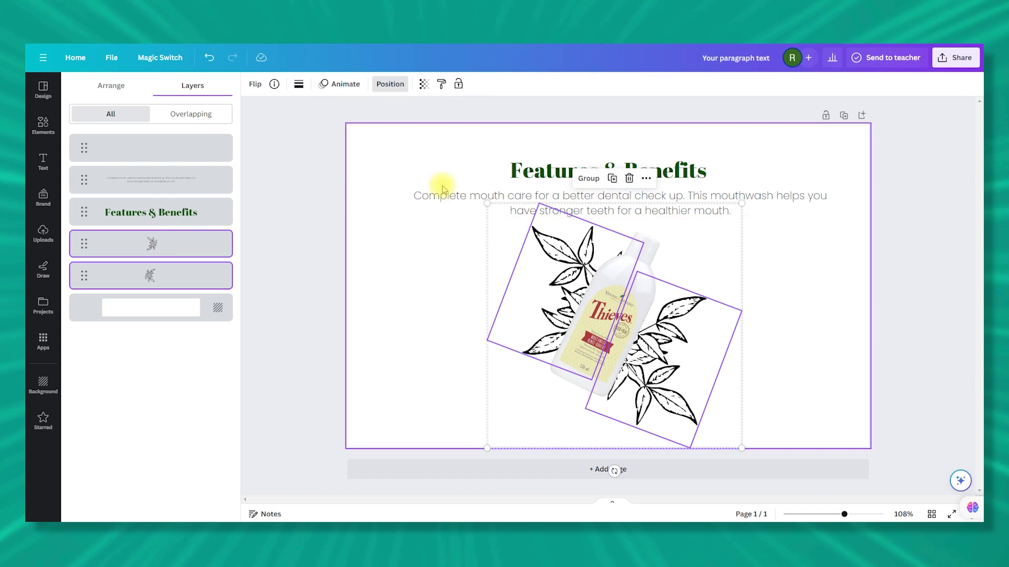
click(831, 224)
click(826, 261)
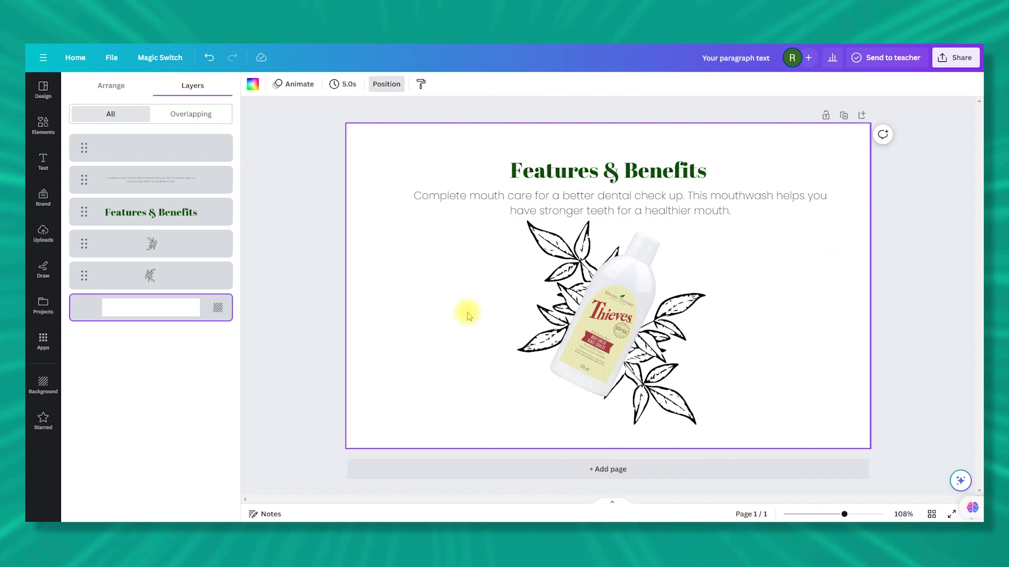
Duplicate the paragraph to the left of the bottle, left-align it and scale it down to about 11.4 in four lines
click(545, 198)
alt+drag(545, 198, 438, 267)
drag(293, 260, 399, 265)
drag(525, 274, 488, 265)
click(504, 84)
drag(697, 267, 520, 262)
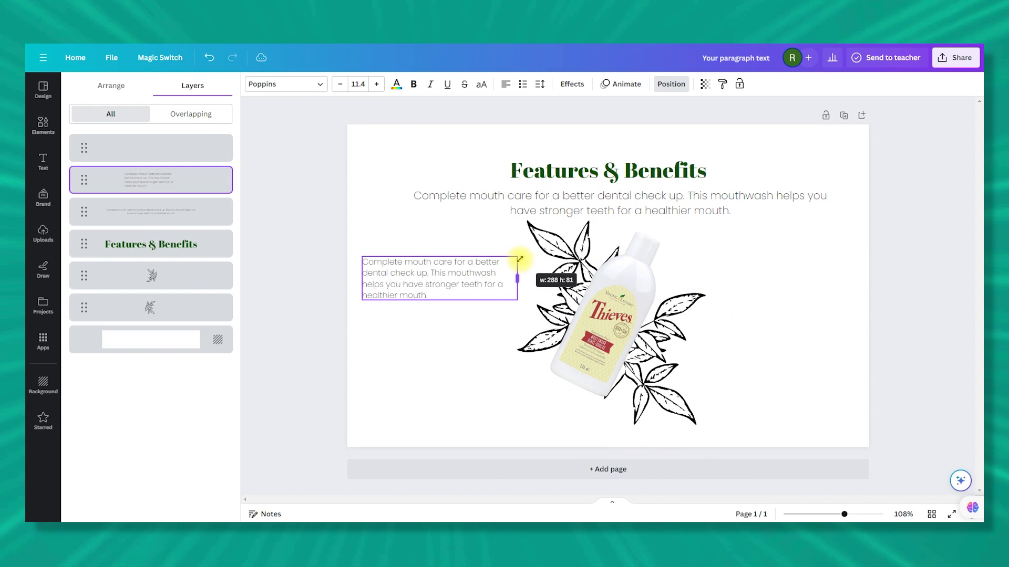
Duplicate the small paragraph into four blocks around the bottle, left-aligned on the left side and right-aligned on the right side
shift+click(453, 273)
alt+drag(442, 276, 788, 258)
click(772, 282)
drag(773, 363, 789, 345)
click(751, 247)
shift+click(742, 329)
double_click(505, 86)
click(786, 340)
drag(788, 247, 788, 250)
drag(450, 286, 450, 300)
drag(425, 383, 422, 394)
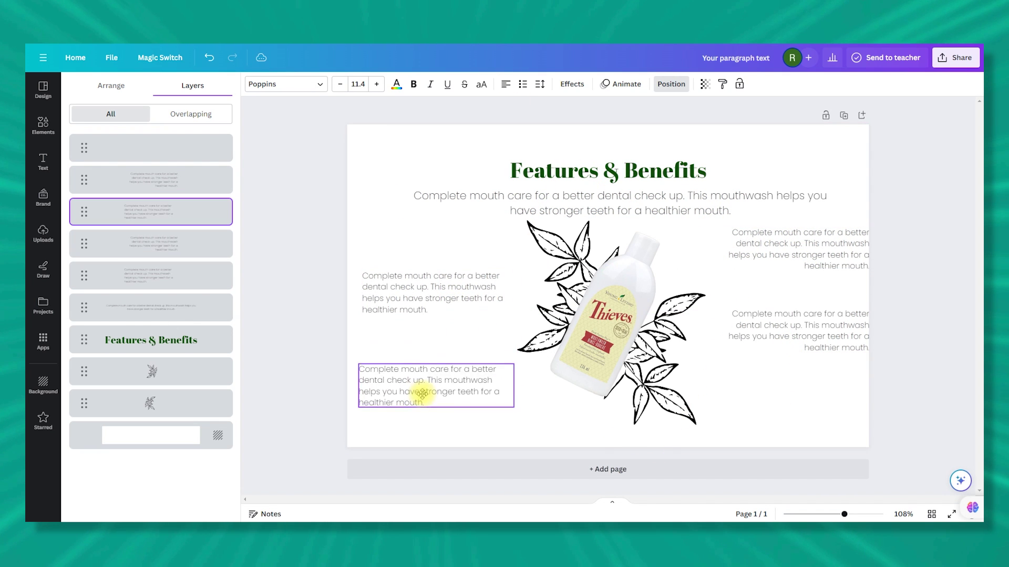
Replace the four blocks with the reference's feature texts at font size 16 and position them along the page's side edges
click(418, 313)
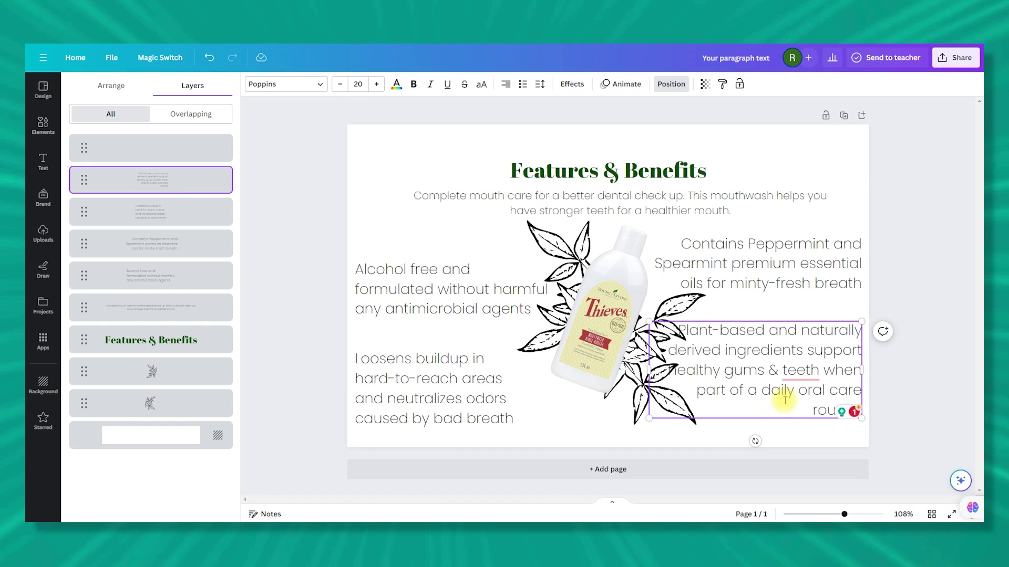
click(804, 324)
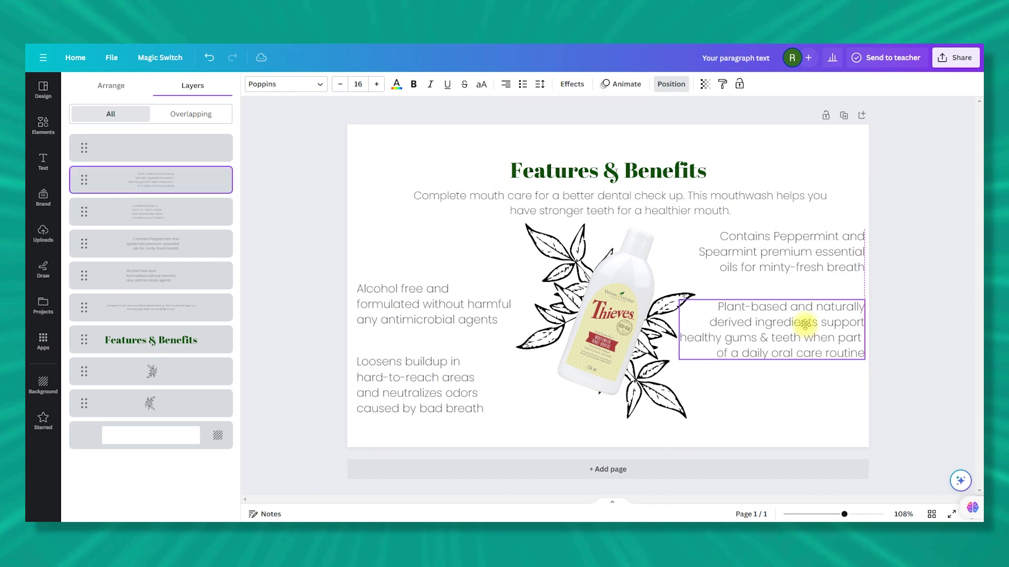
Reposition the tilted bottle between the leaves, open its photo effects and choose Magic Grab
click(565, 370)
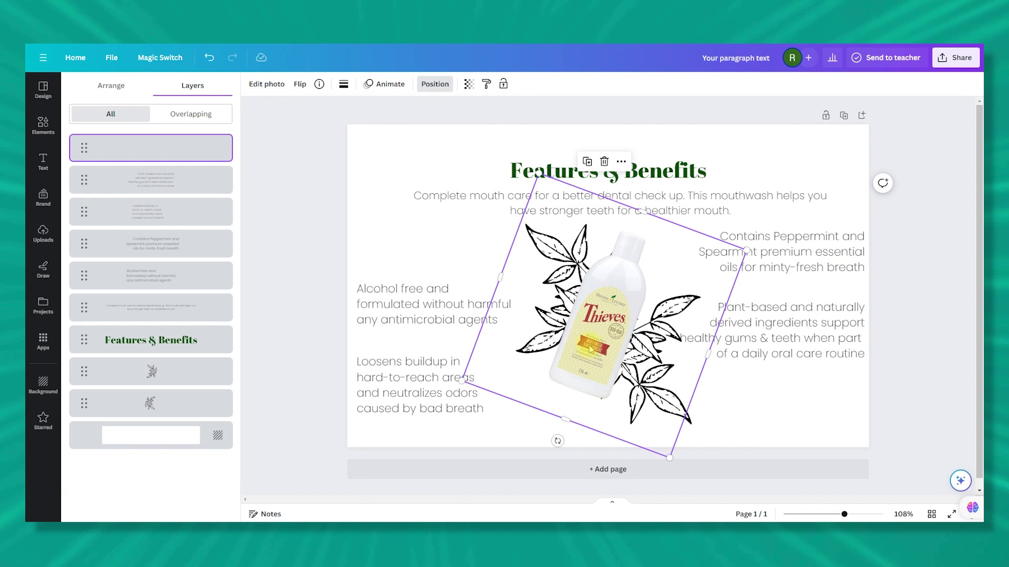
double_click(597, 317)
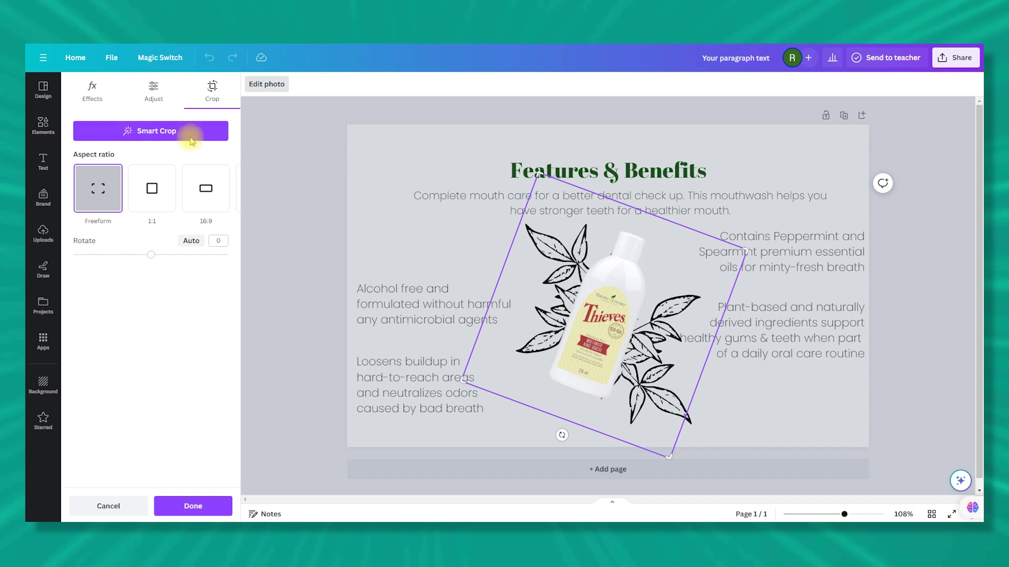
click(88, 101)
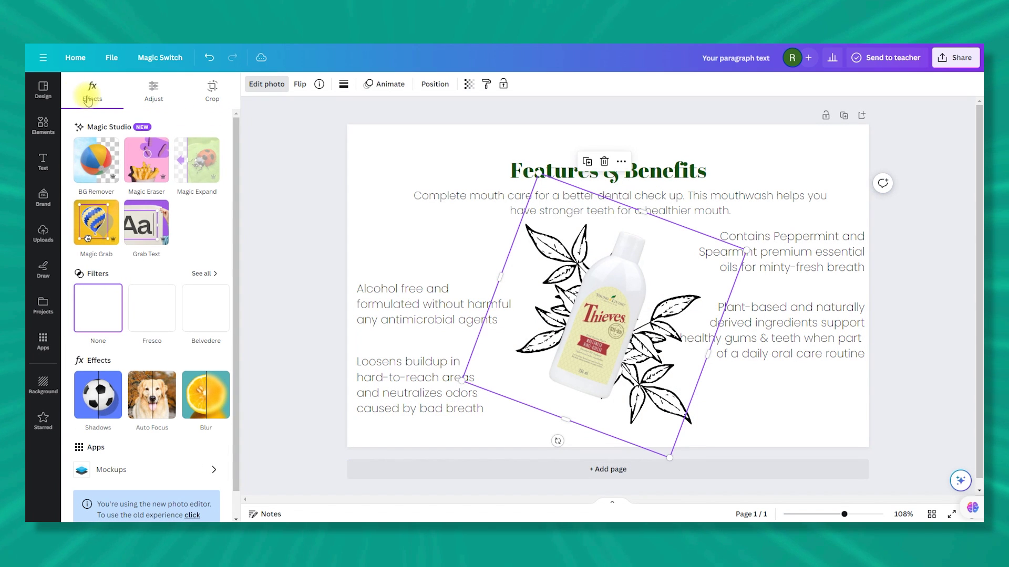
click(99, 216)
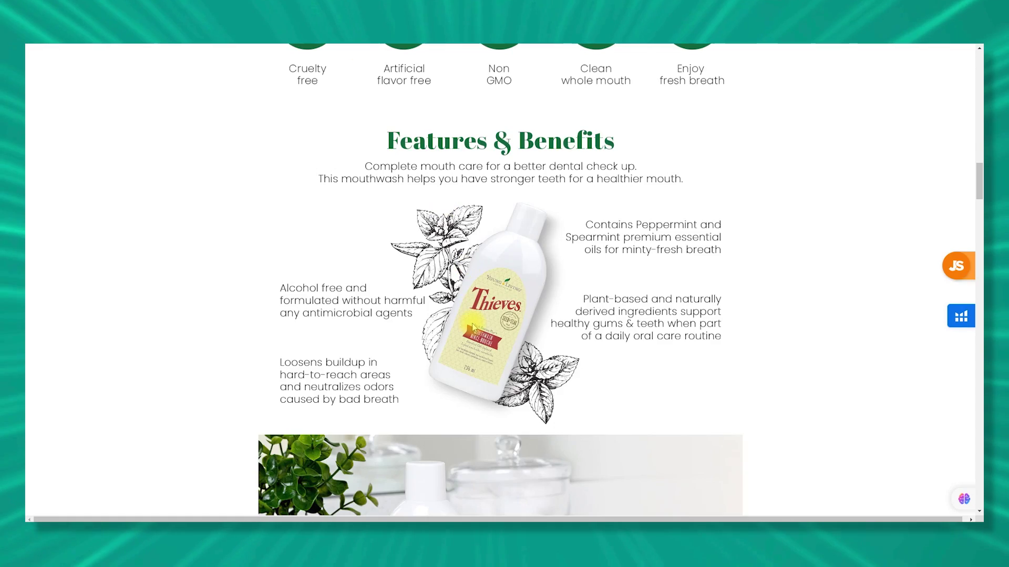
Review the reference page's next banner and create a new 970 × 600 px design for it
scroll(474, 330, down, 8)
scroll(475, 331, up, 3)
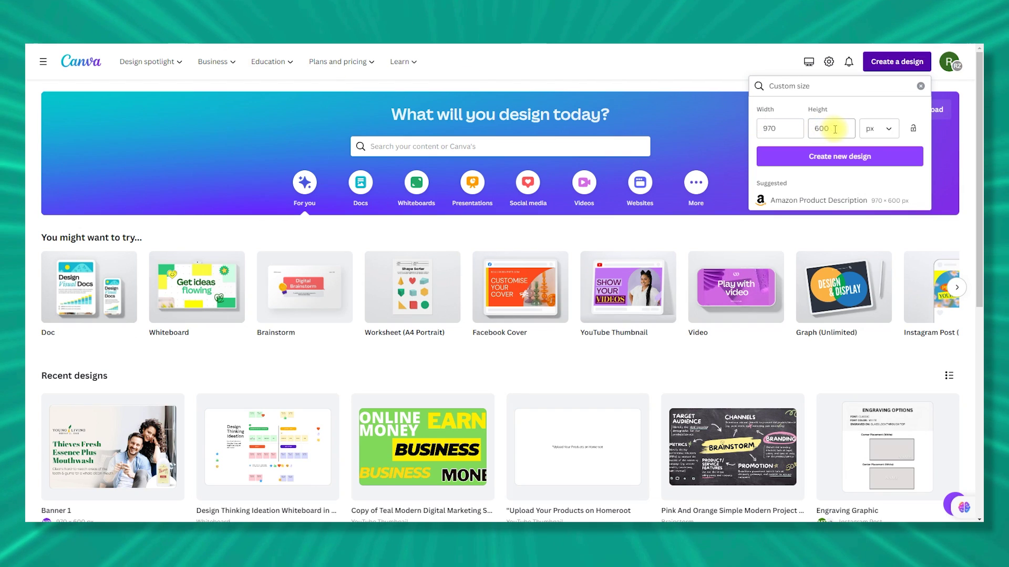
click(796, 156)
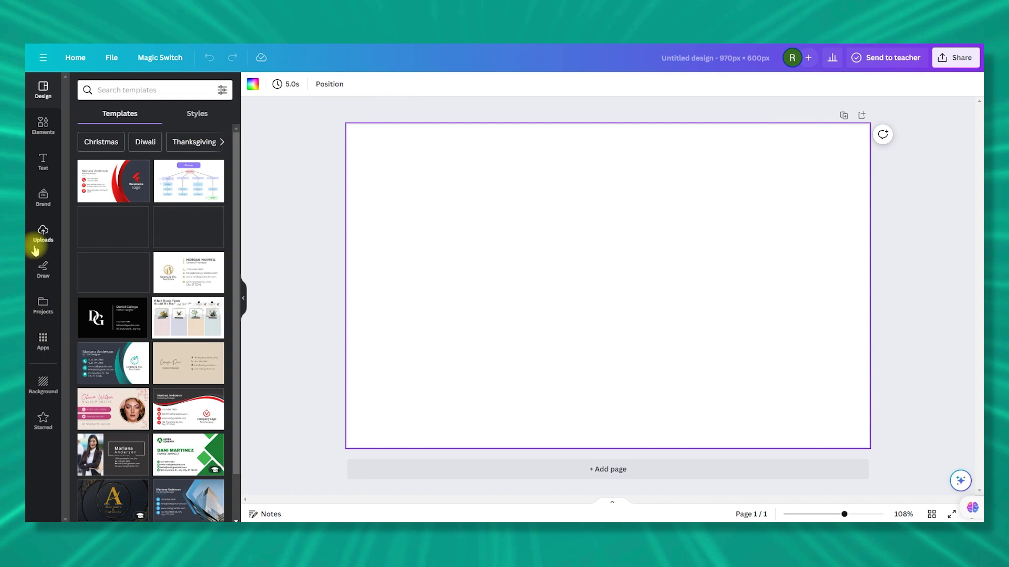
Add the uploaded photo of the bottle beside the potted plant and set it as the page background
click(42, 233)
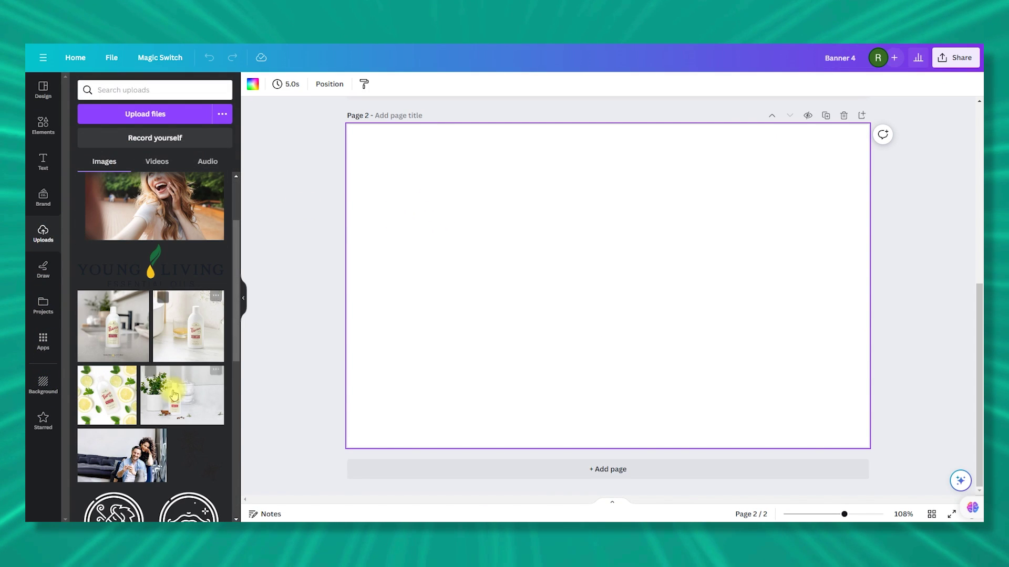
click(174, 394)
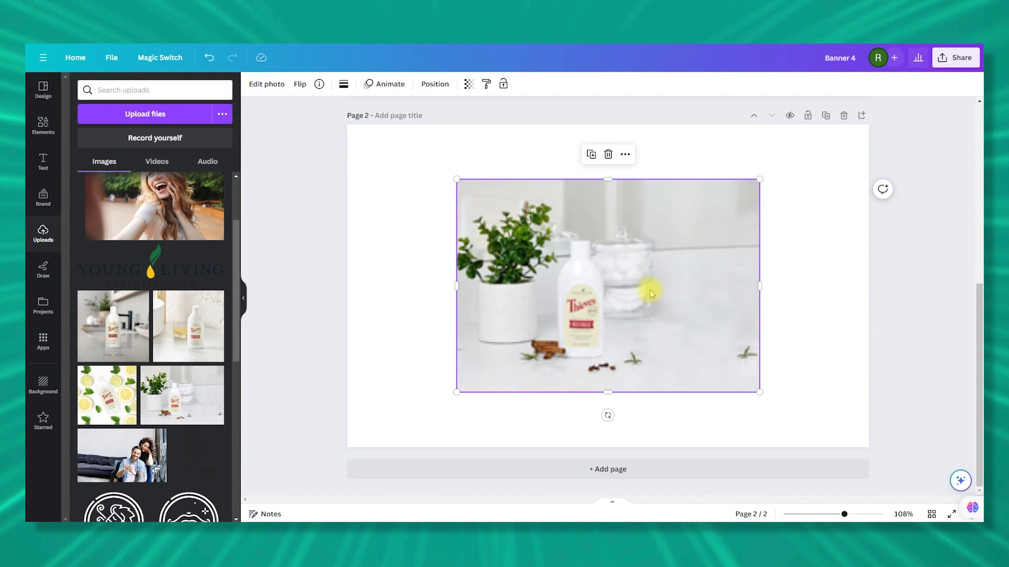
drag(651, 293, 566, 234)
right_click(565, 235)
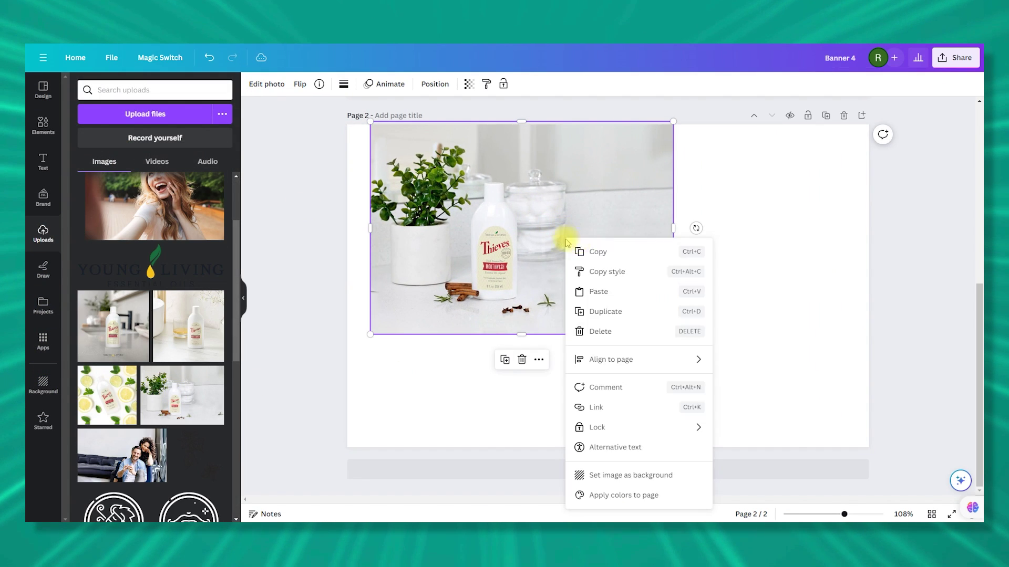
click(627, 477)
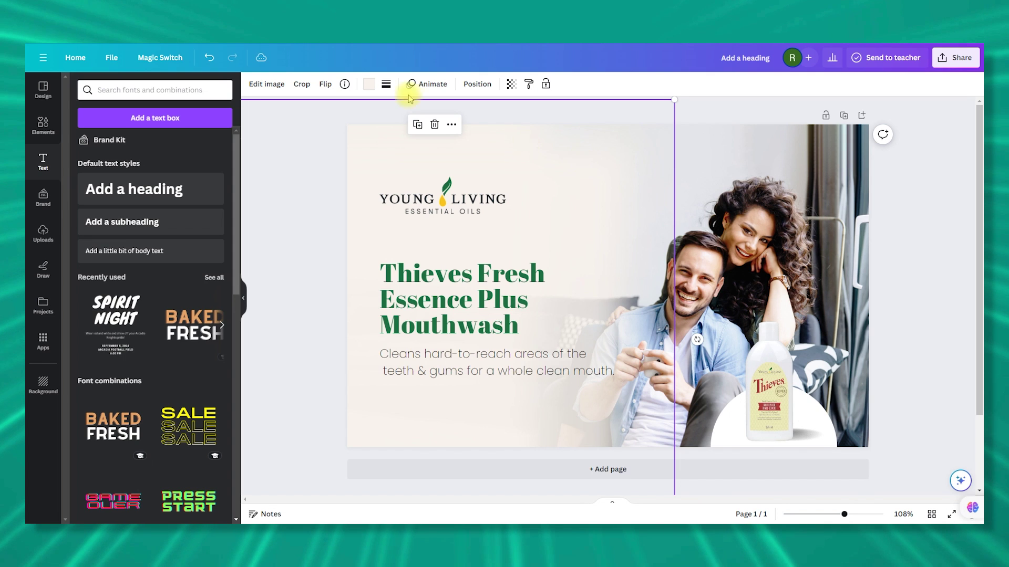
Copy the cream gradient overlay from the first banner and paste it over the plant-and-bottle photo so it fades the banner's right side
right_click(585, 136)
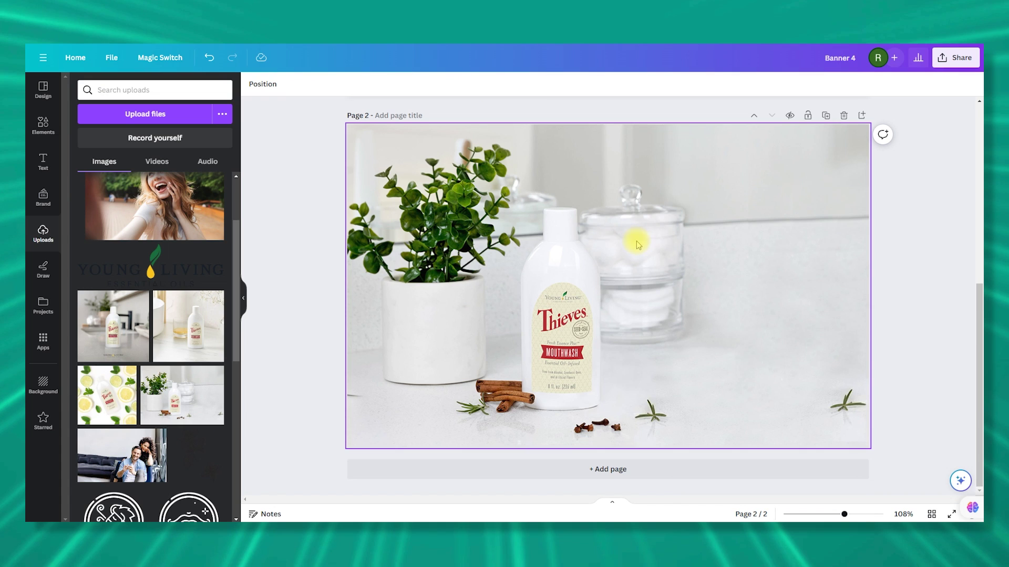
right_click(753, 196)
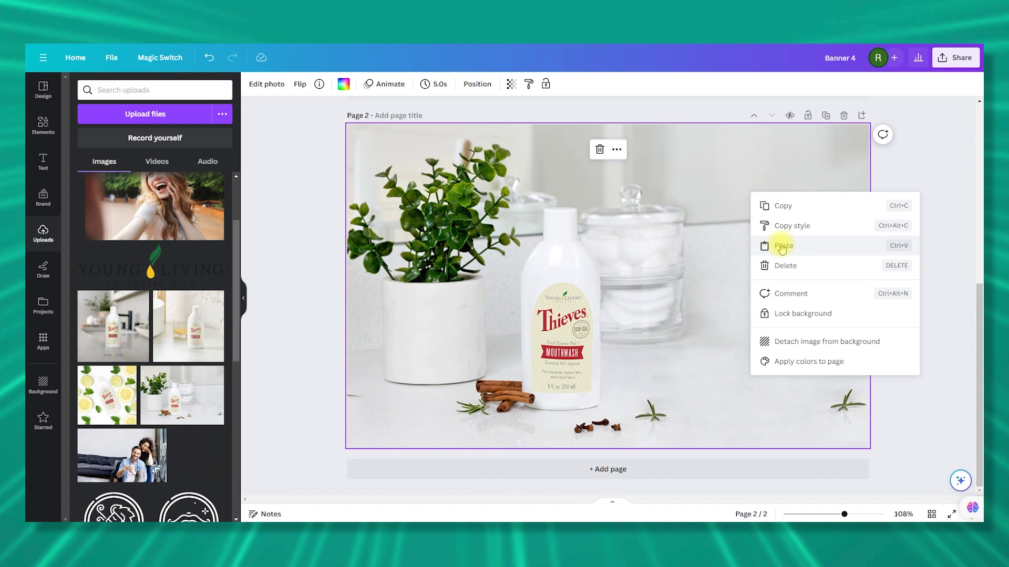
click(782, 247)
drag(612, 317, 479, 321)
drag(826, 346, 870, 345)
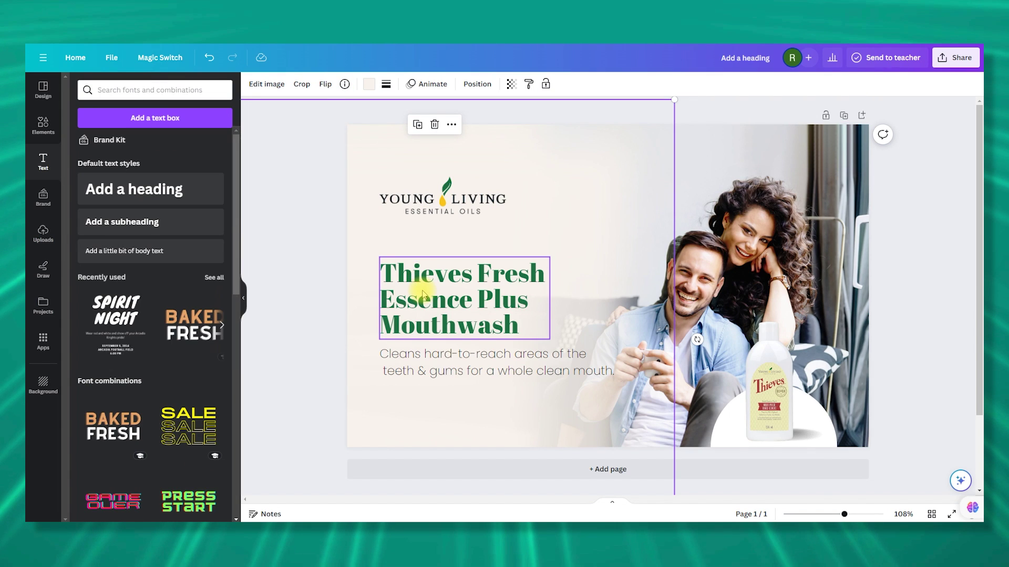
Copy the first banner's heading and body text and place them over the faded right side of Banner 4
click(423, 294)
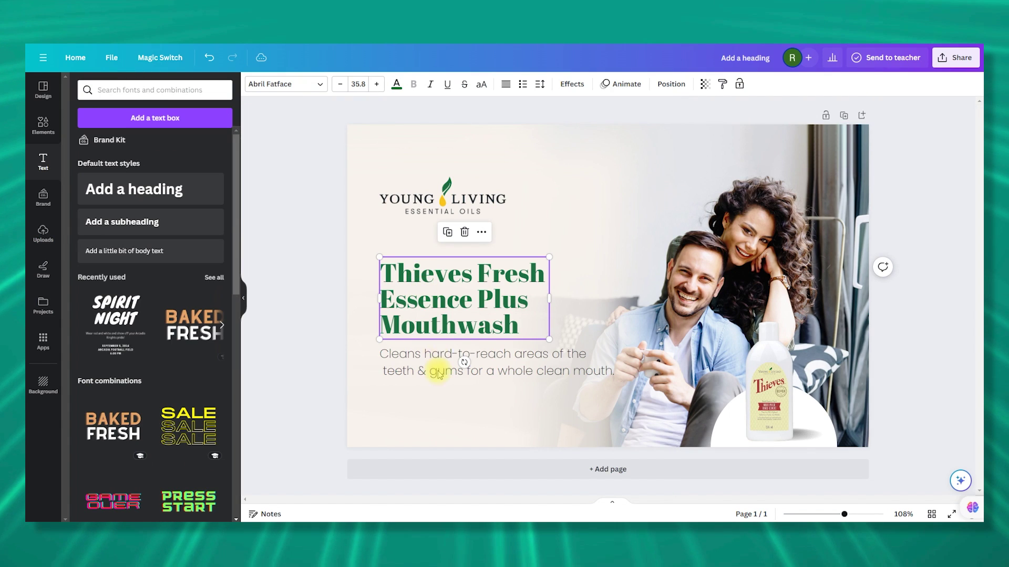
drag(411, 385, 424, 321)
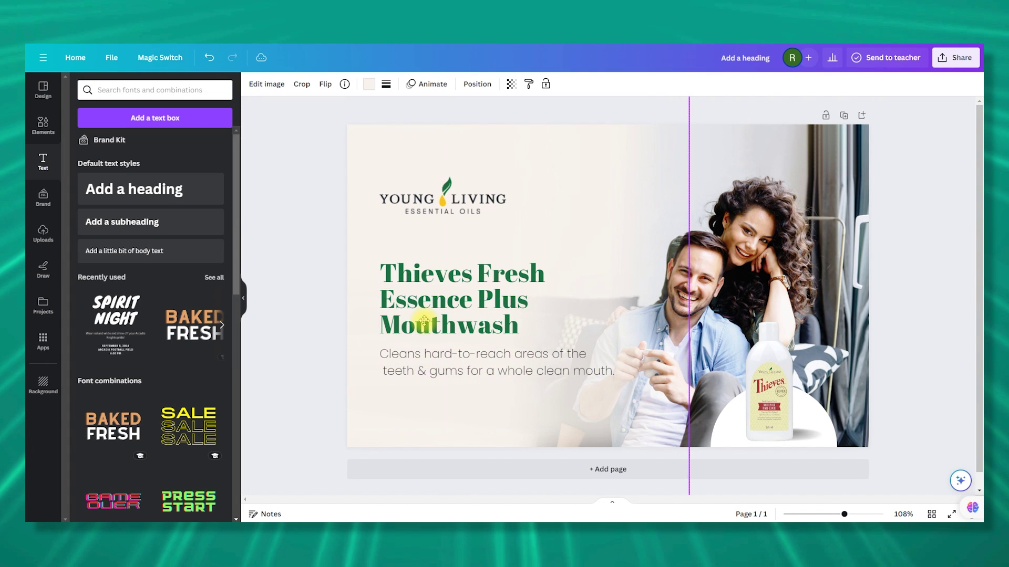
click(442, 326)
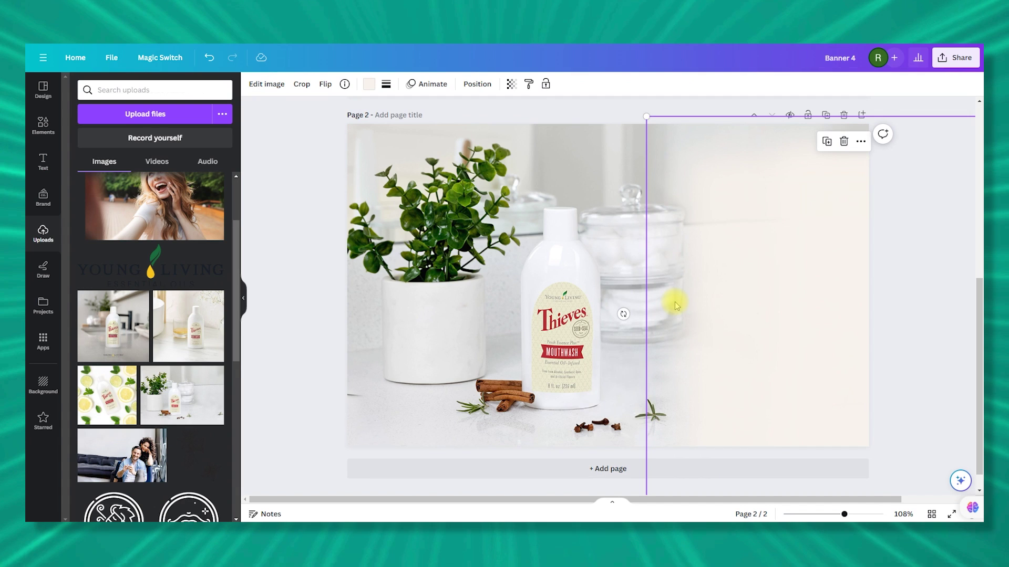
key(ctrl+v)
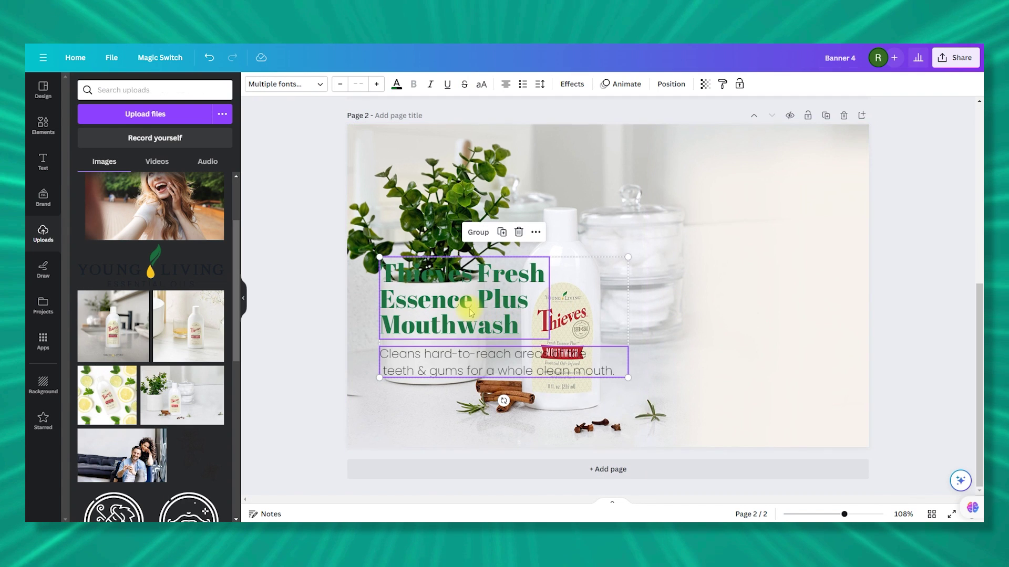
drag(522, 312, 785, 297)
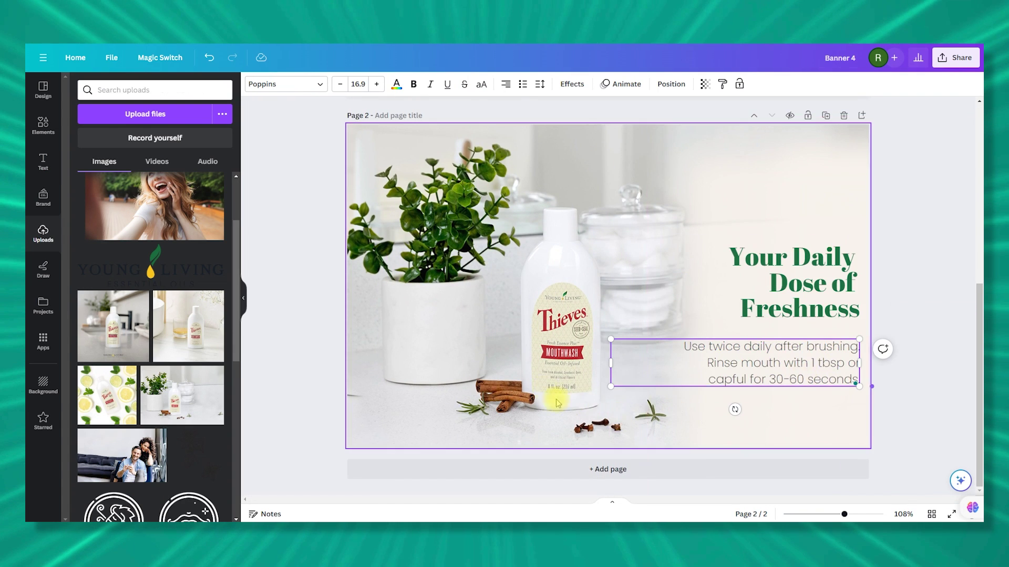
click(769, 213)
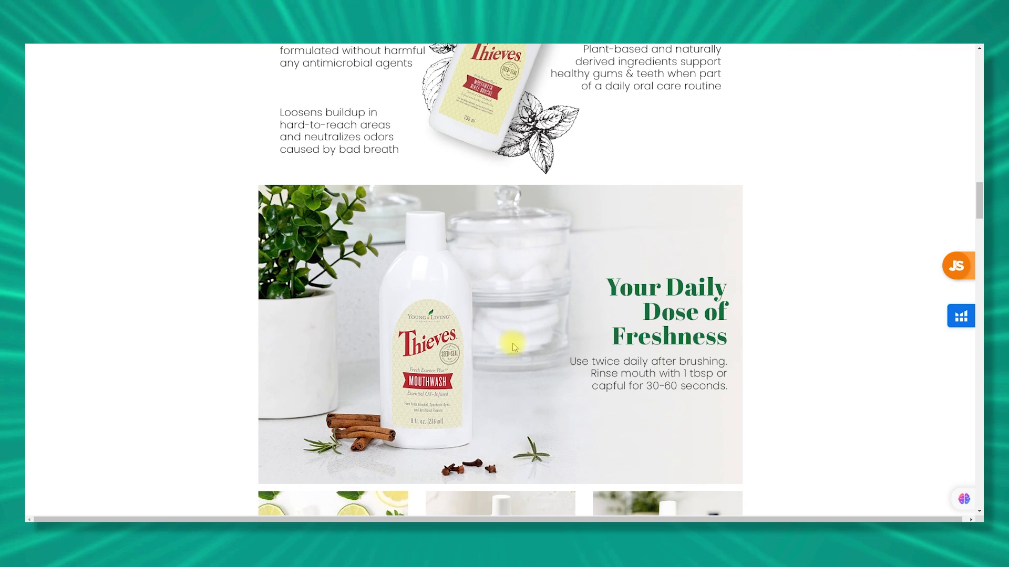
Create a new 500 × 500 px design and set the uploaded lemon-and-mint bottle photo as its background
scroll(507, 388, down, 5)
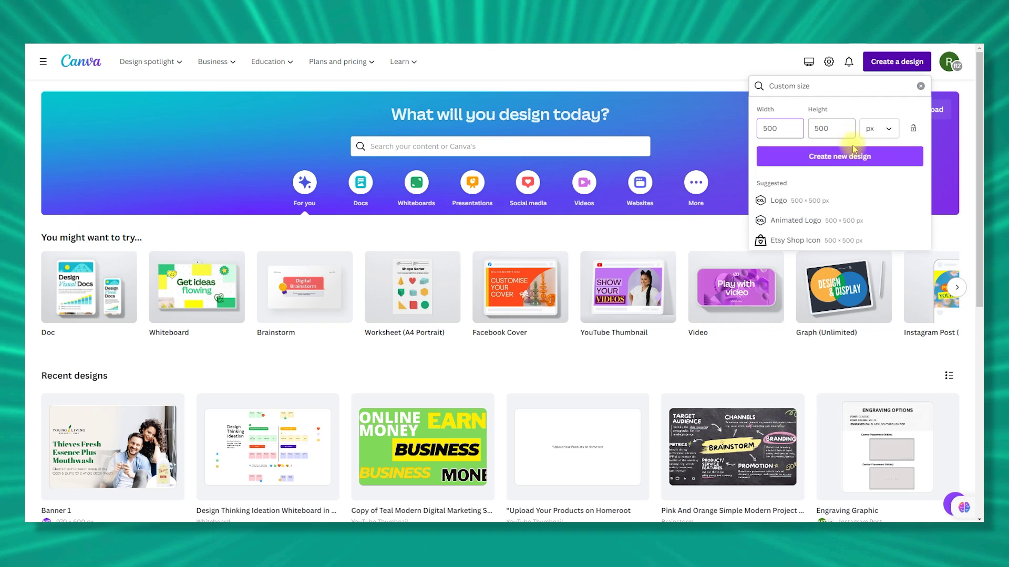
click(852, 163)
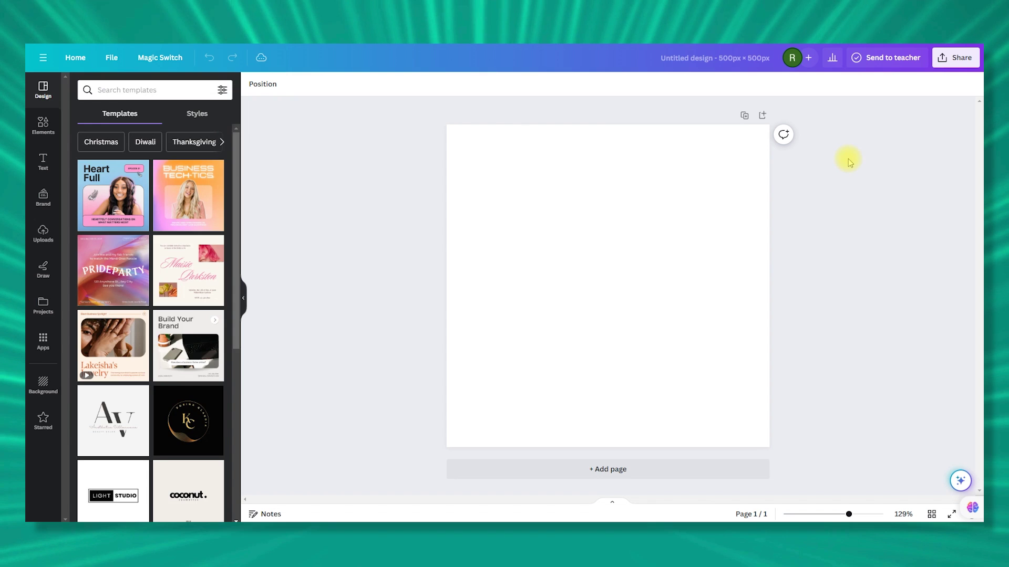
click(43, 234)
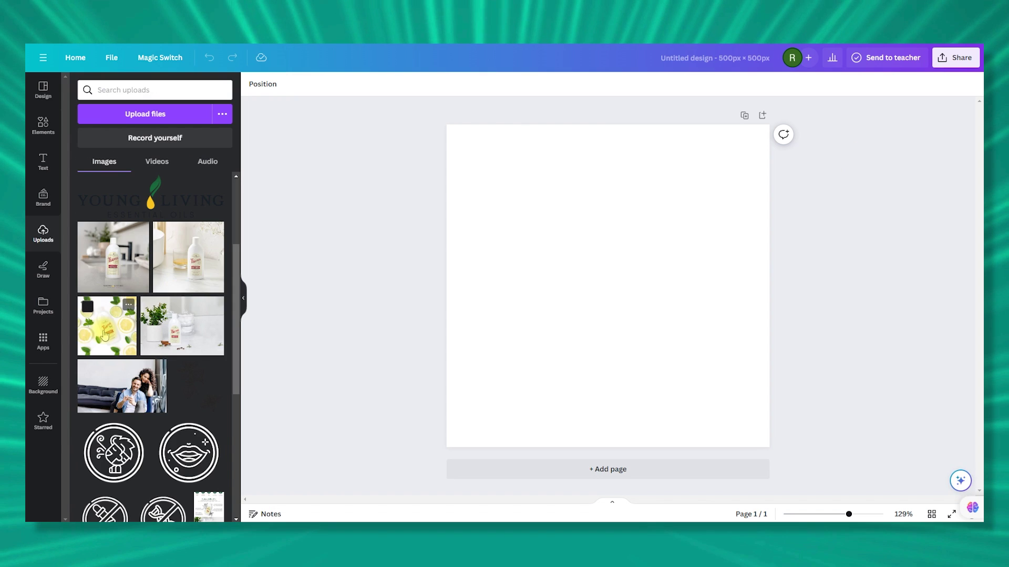
click(105, 336)
right_click(650, 287)
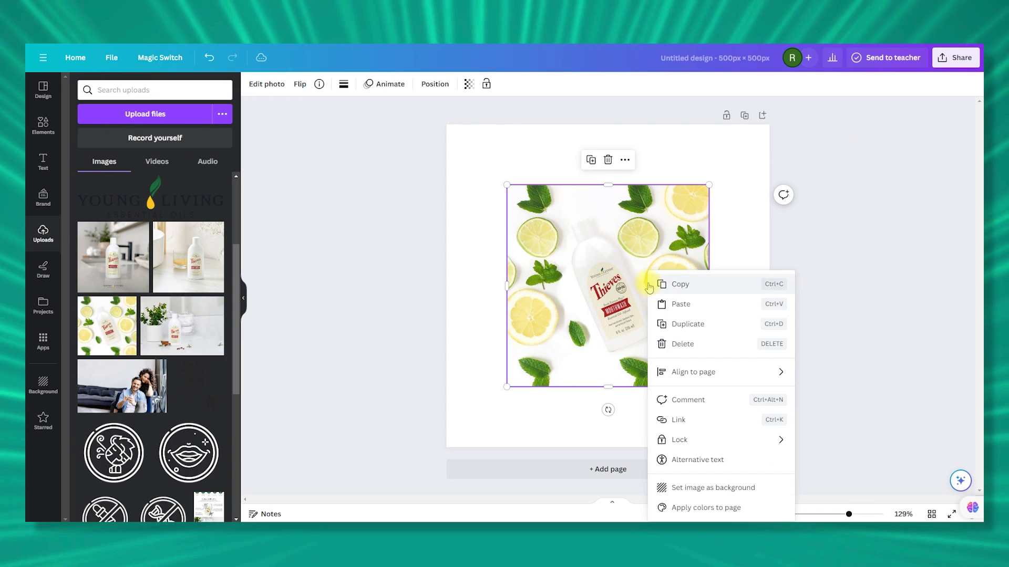
click(696, 489)
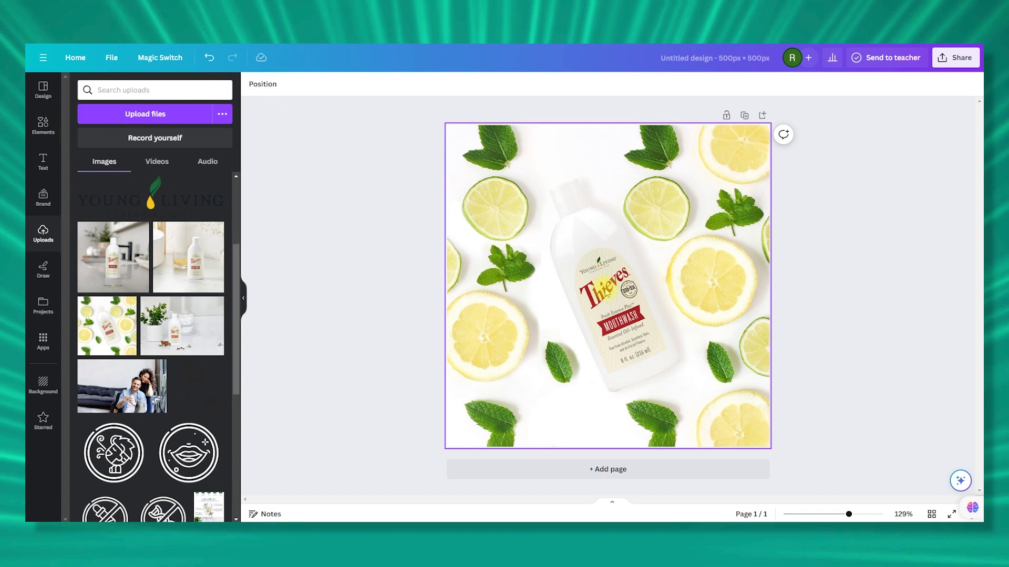
Add a dark green rectangle stretched as a full-width bar along the page's bottom edge
click(94, 335)
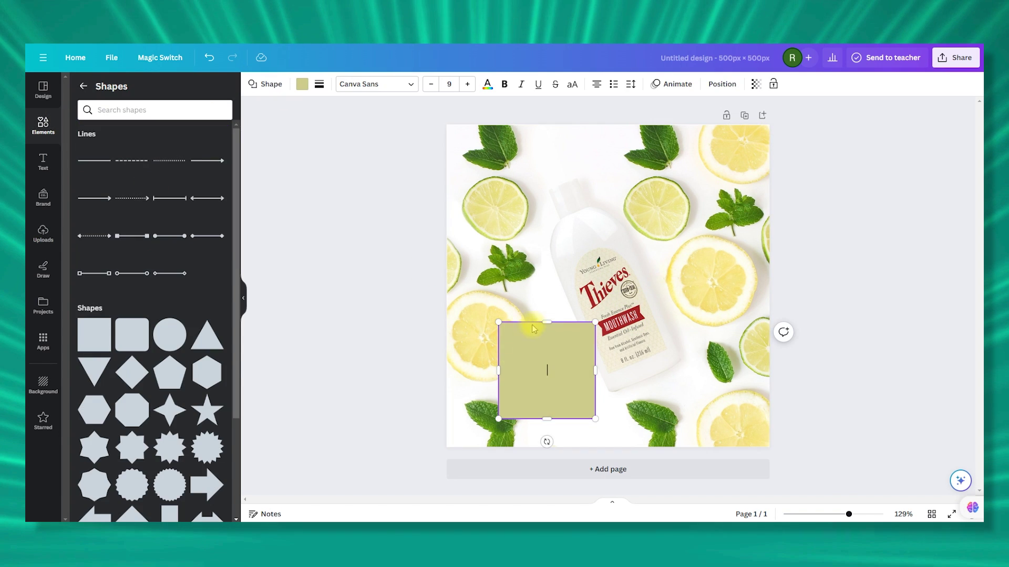
drag(546, 322, 711, 428)
click(532, 431)
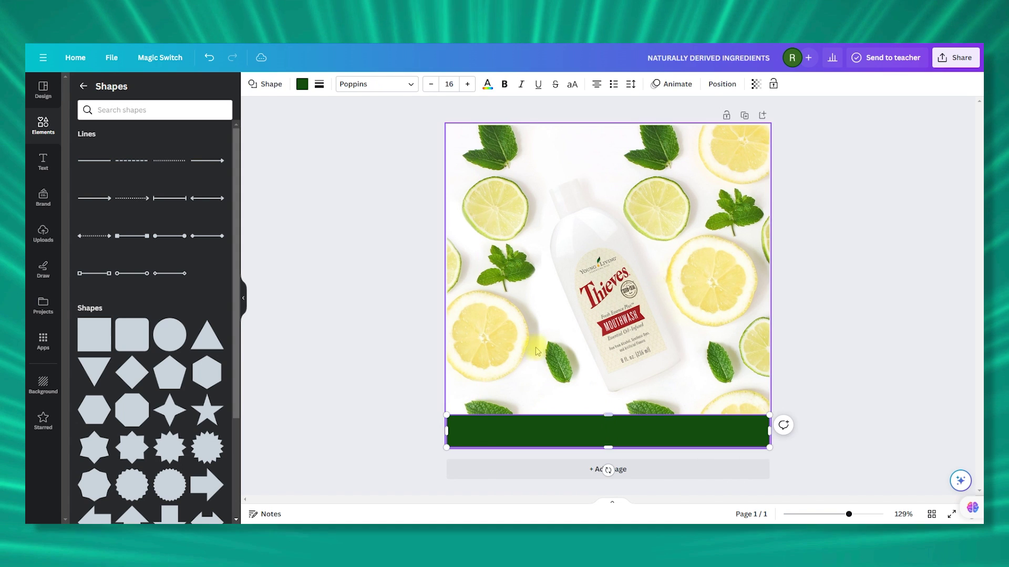
click(537, 348)
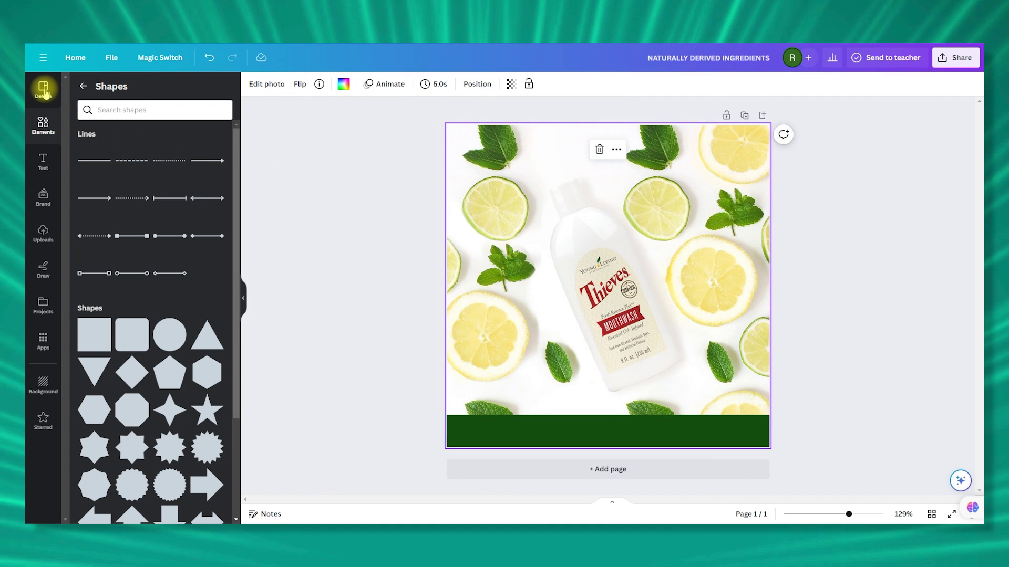
Add the caption "NATURALLY DERIVED INGREDIENTS" in white Poppins at size 20, centred on the green bar
click(42, 162)
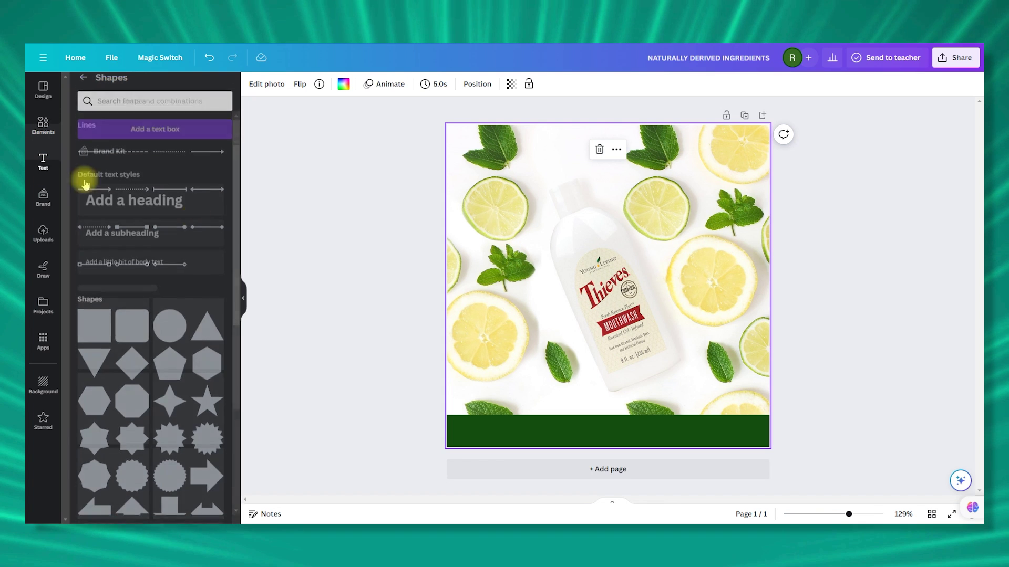
click(193, 118)
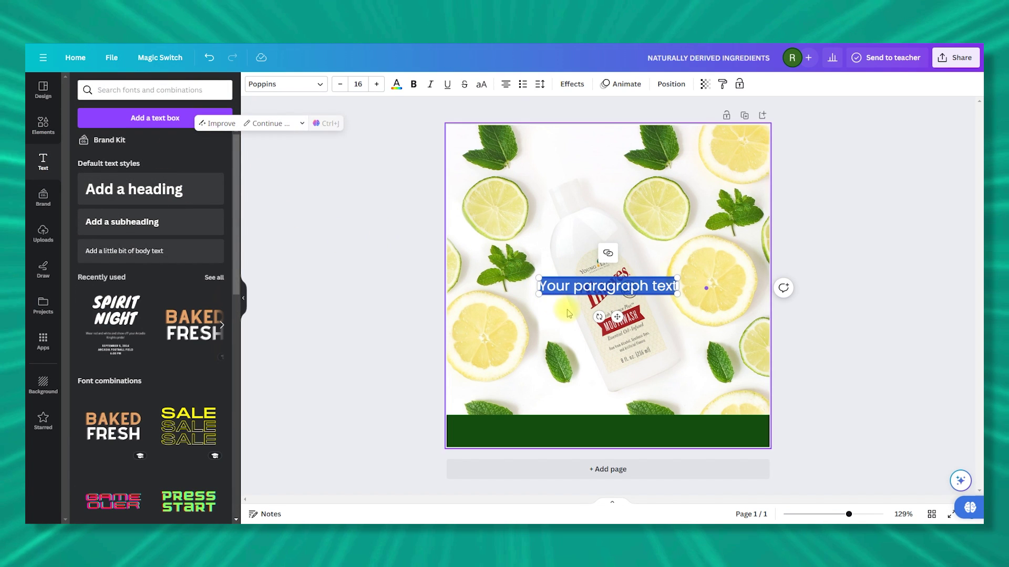
click(583, 286)
text(NATURALLY DERIVED INGREDIENTS)
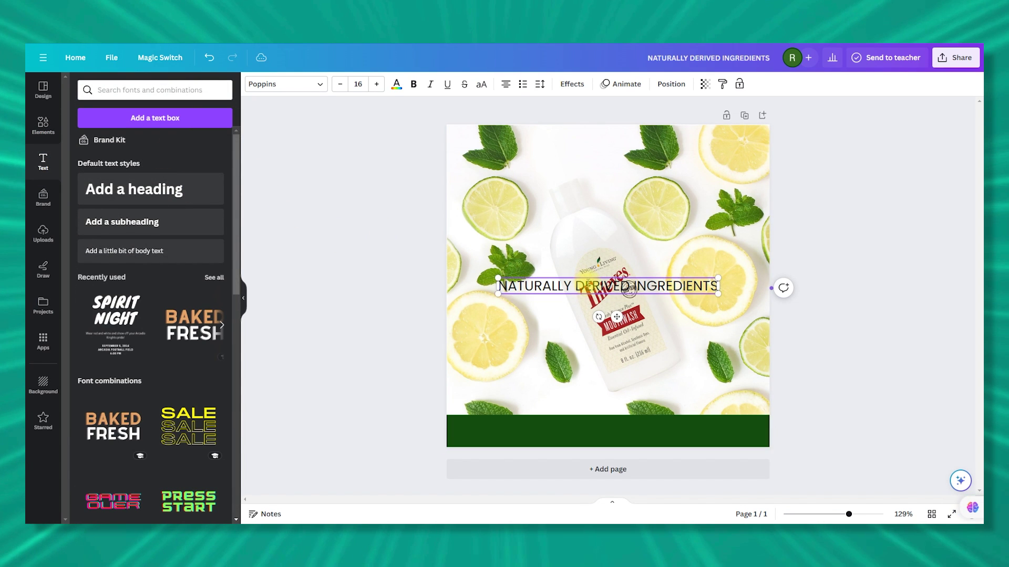
drag(580, 289, 581, 433)
click(397, 86)
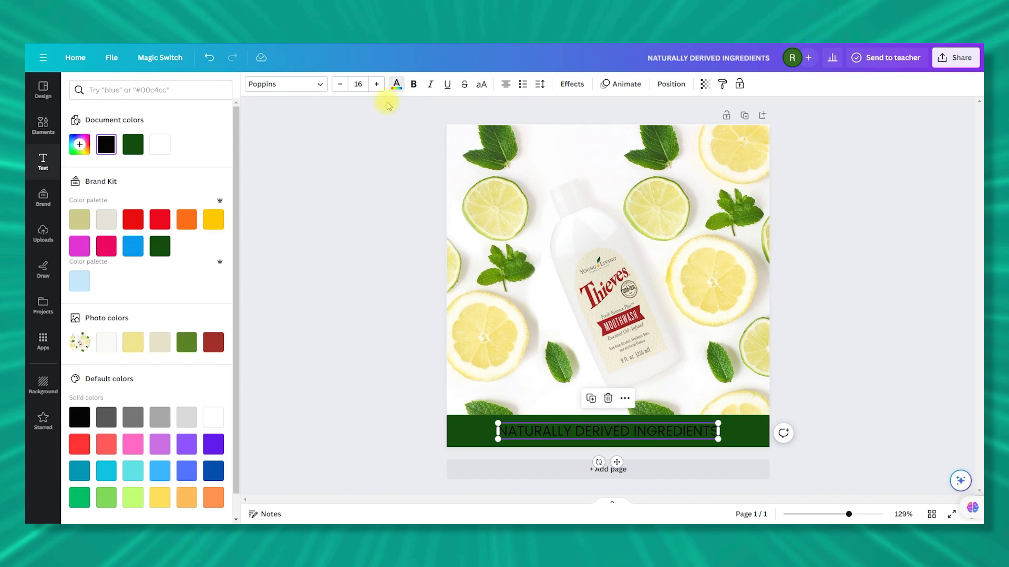
click(171, 142)
click(760, 127)
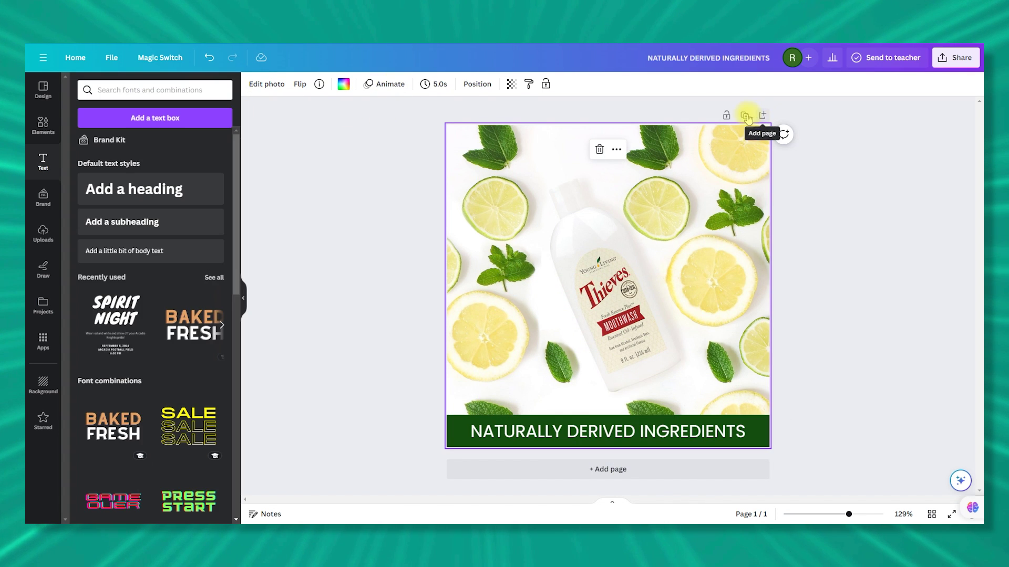
Duplicate the page and replace the copy's background with the uploaded photo of the bottle beside a glass
click(745, 116)
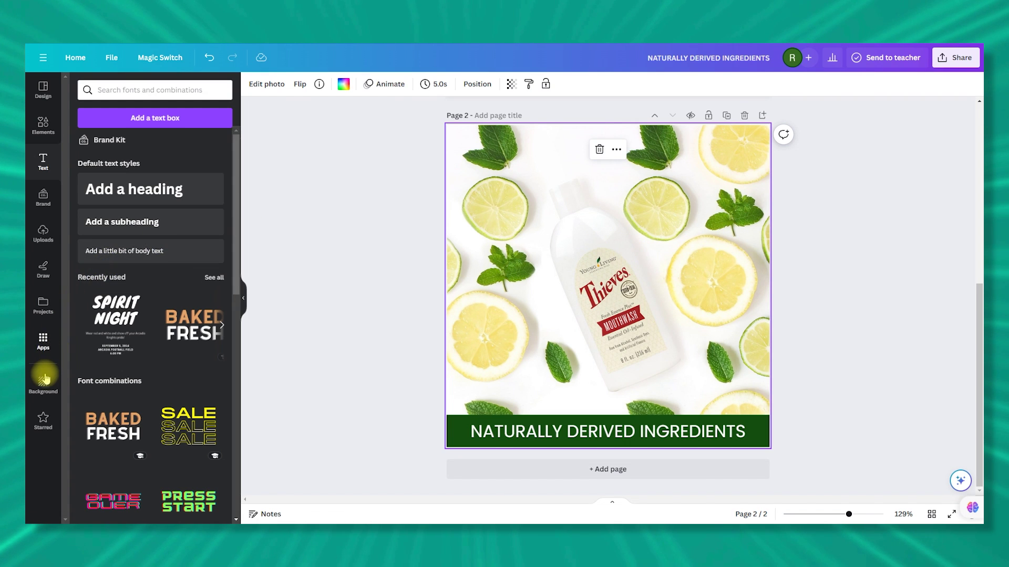
click(43, 234)
click(188, 257)
right_click(547, 252)
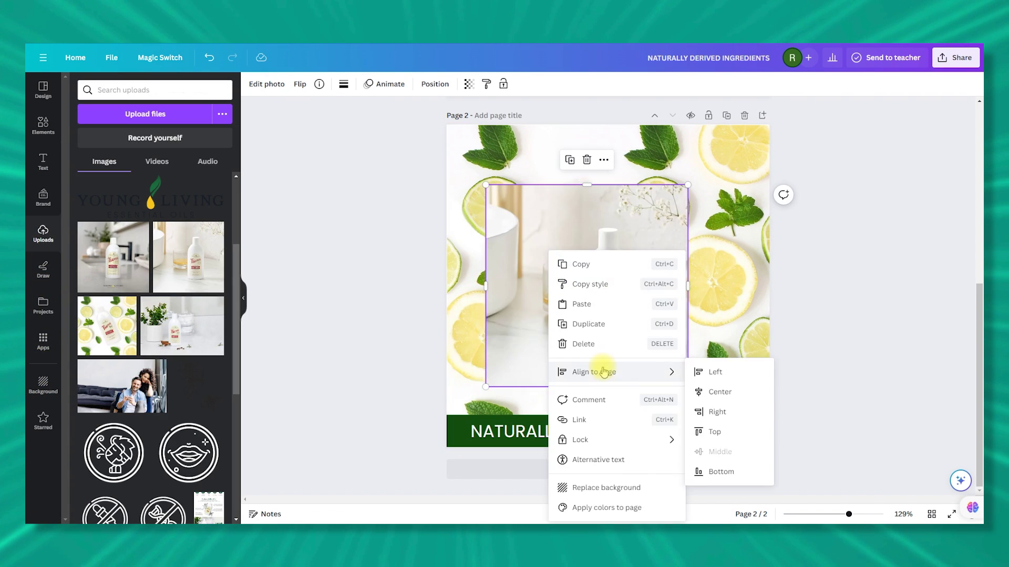
click(607, 486)
Replace the duplicated page's caption with the 5th banner's second text from the document, "EASY TO USE"
triple_click(604, 432)
text(Easy)
key(BackSpace)
key(BackSpace)
key(BackSpace)
key(BackSpace)
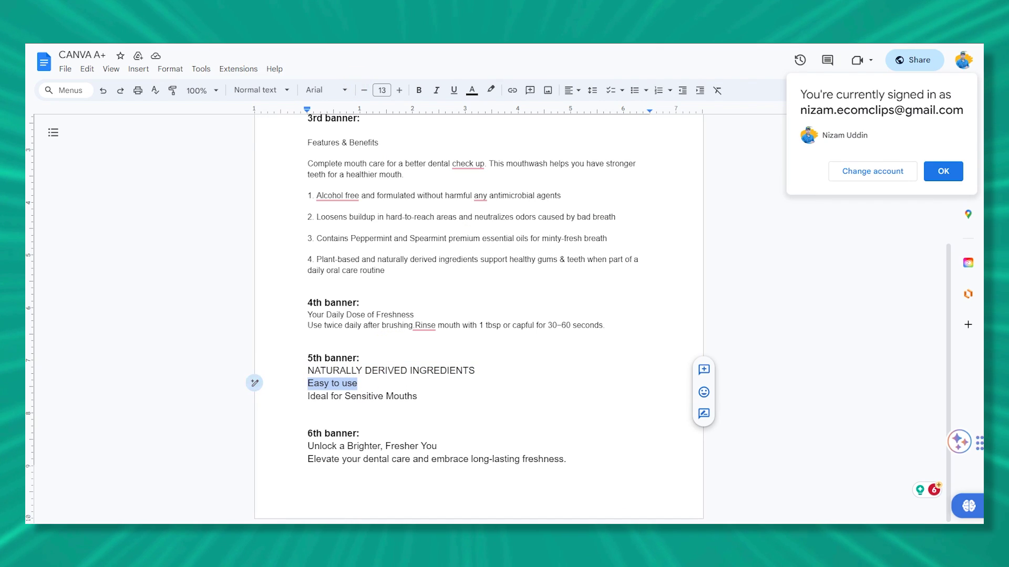
click(336, 48)
click(562, 431)
drag(562, 431, 592, 335)
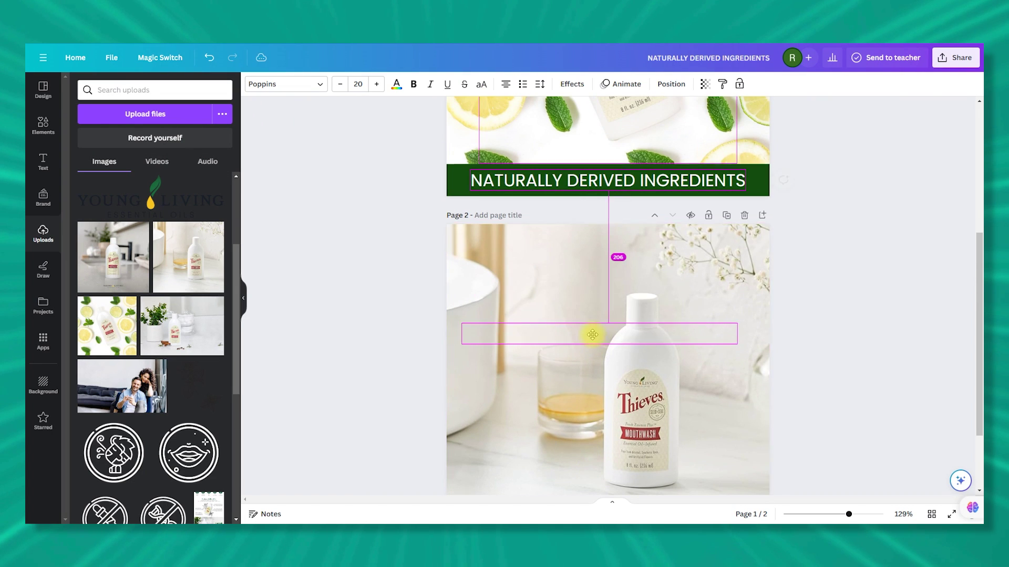
text(Y TO UES)
scroll(601, 332, down, 2)
Centre the "EASY TO USE" caption on page 2's green bar, undoing unwanted changes
drag(601, 234, 608, 430)
click(735, 367)
key(ctrl+z)
key(ctrl+z)
key(ctrl+z)
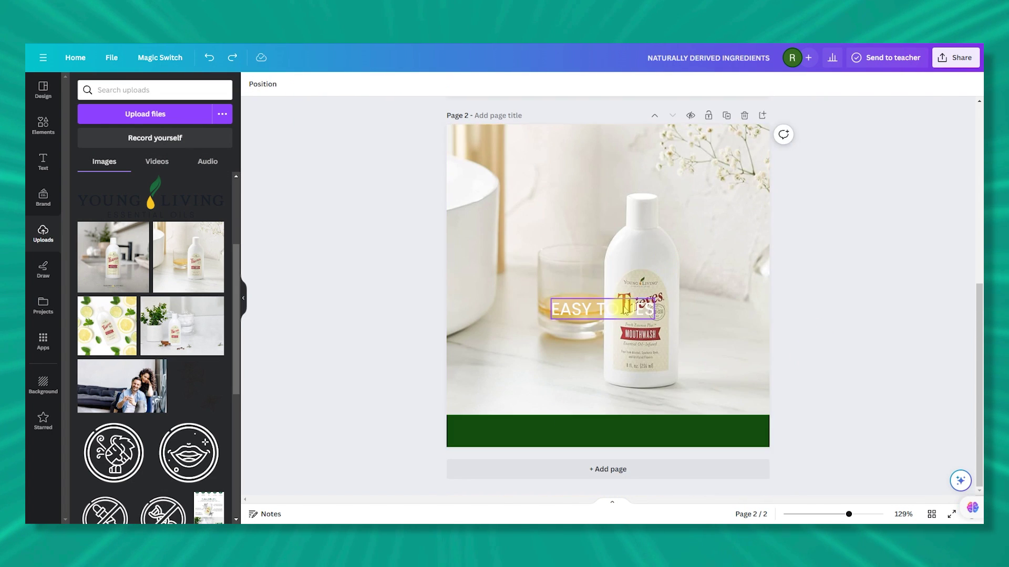
click(617, 239)
key(ctrl+z)
Duplicate the page, replace the copy's background with the bottle photo by the black tap, and raise the green bar's upper edge slightly
click(727, 115)
click(607, 210)
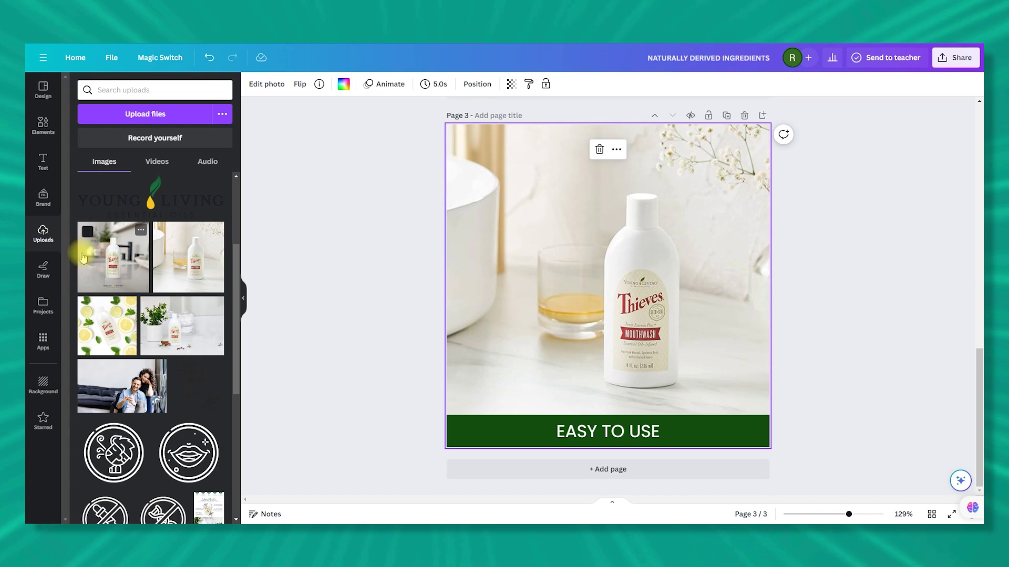
key(Delete)
drag(113, 257, 608, 262)
drag(585, 415, 585, 410)
Replace the third page's caption with "IDEAL FOR SENSITIVE MOUTHS" in uppercase
click(606, 431)
double_click(607, 433)
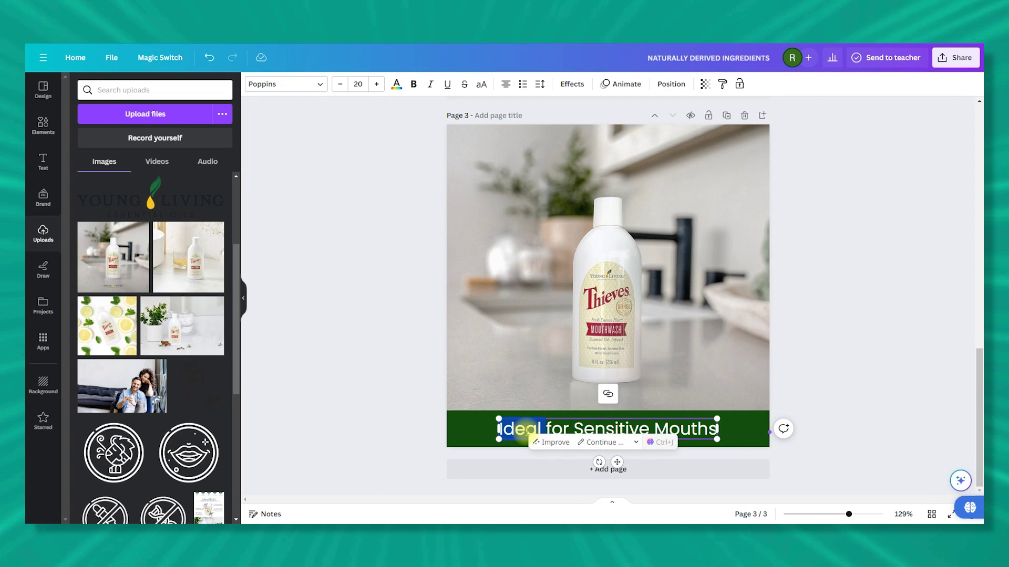
click(481, 84)
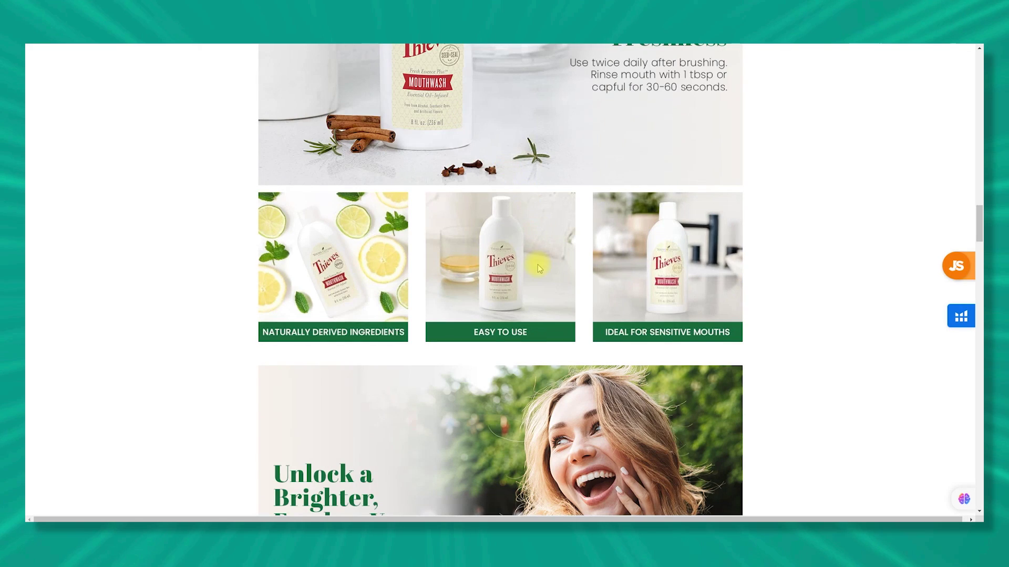
Create a new 970 × 600 px design and add the laughing woman photo, enlarged to full page height and shifted to the right
scroll(537, 267, down, 5)
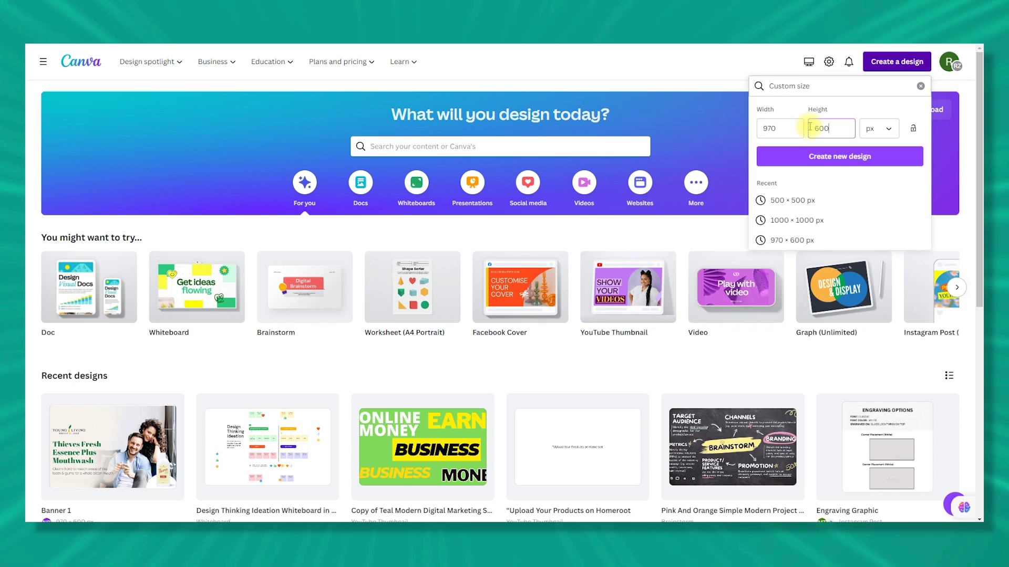
click(856, 156)
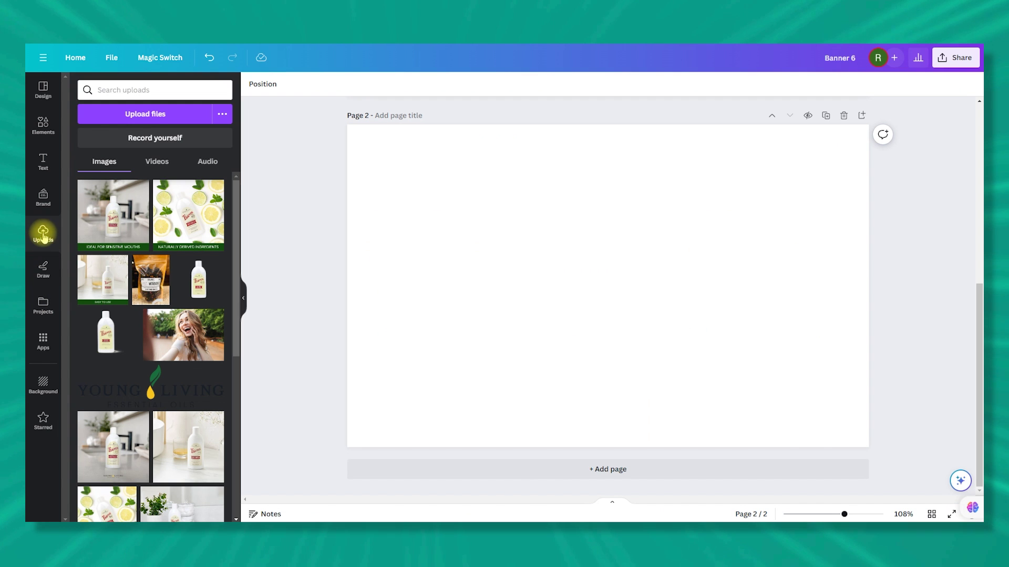
click(196, 345)
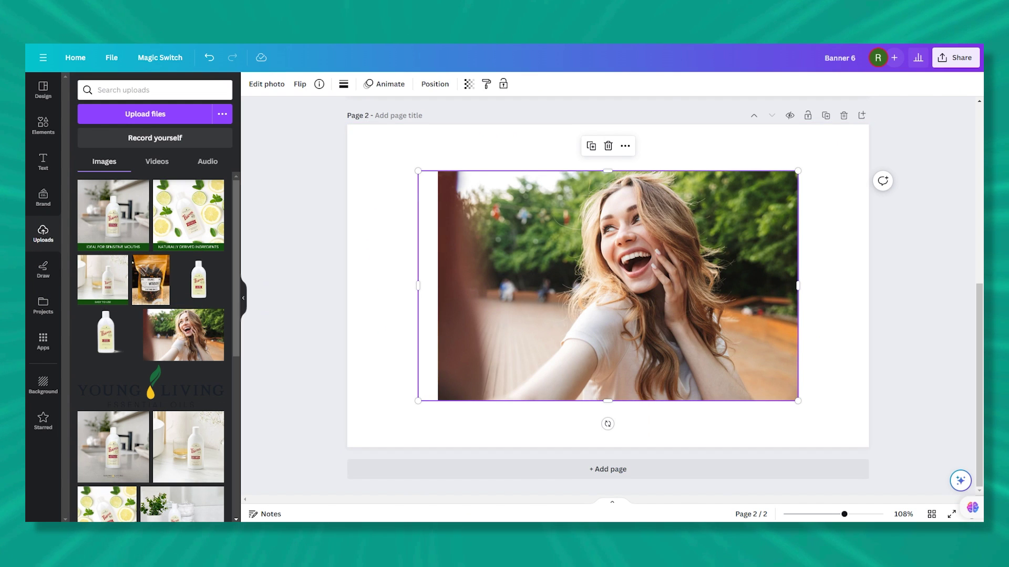
drag(632, 283, 703, 239)
drag(489, 354, 382, 521)
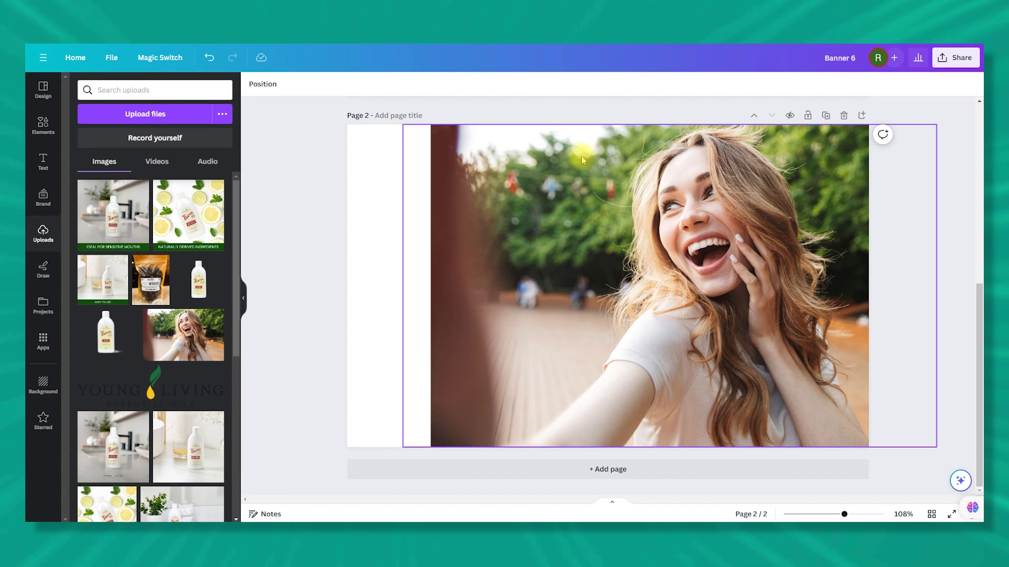
Paste the cream gradient overlay onto Banner 6 and shift it right so it fades the left part of the woman's photo
click(552, 171)
key(ctrl+v)
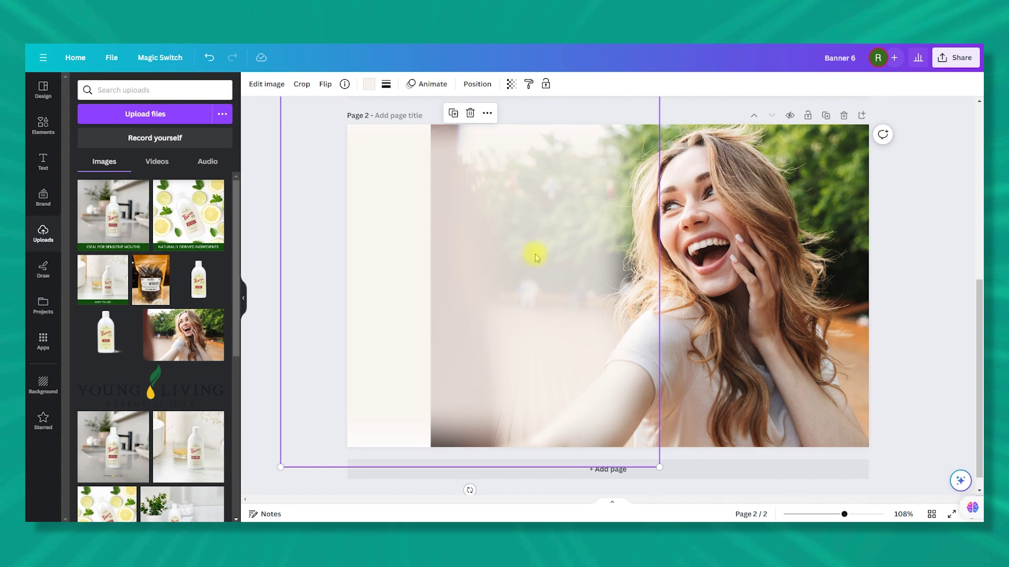
drag(503, 292, 526, 290)
double_click(526, 290)
click(693, 218)
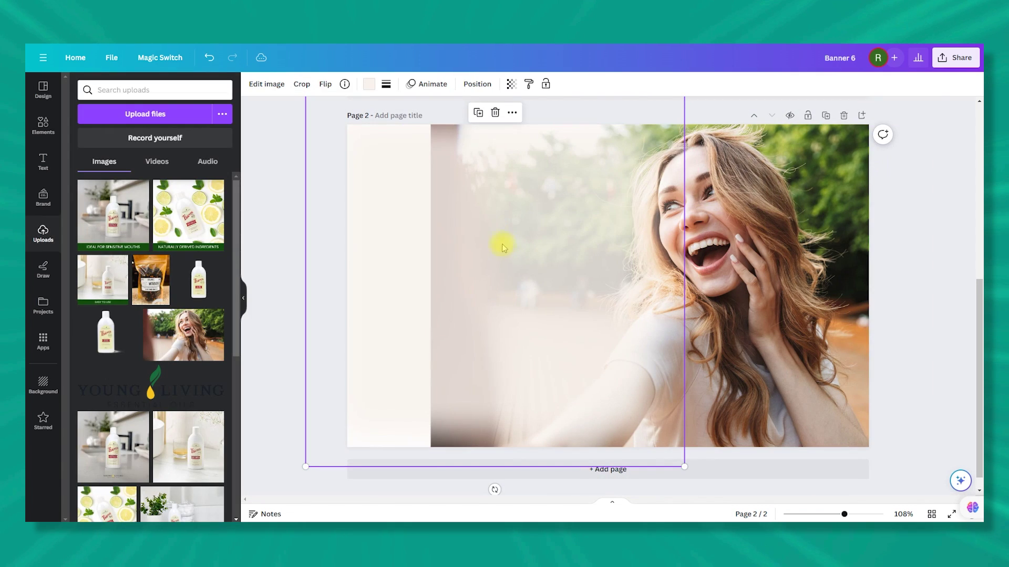
Reduce and reposition the woman's photo to leave a strip below it, and extend the cream gradient overlay across the photo's left part
drag(533, 122, 544, 135)
scroll(578, 337, up, 1)
drag(578, 338, 808, 336)
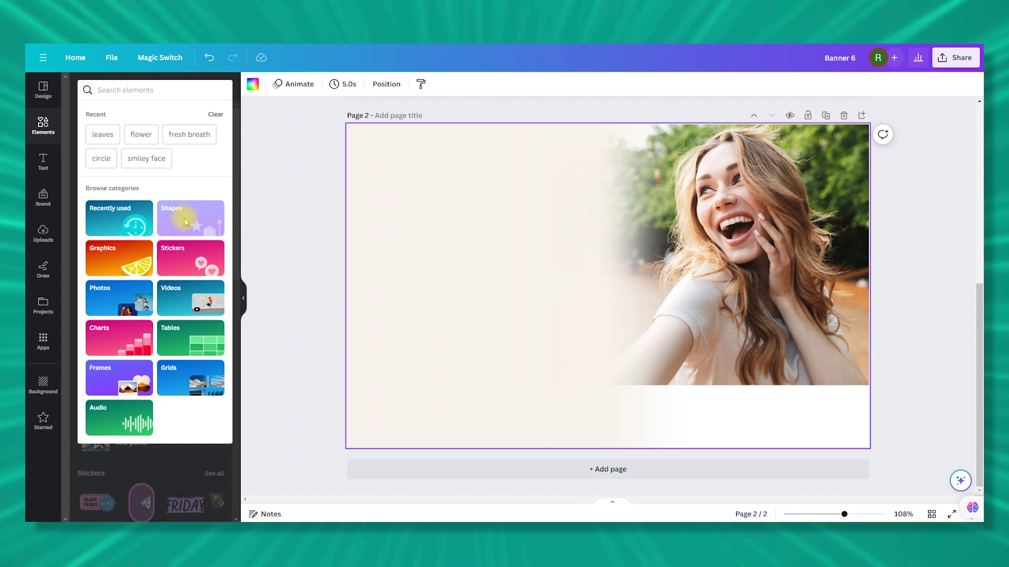
Add a square shape and stretch it into a full-width bar filling the empty strip below the woman's photo
click(184, 218)
click(103, 327)
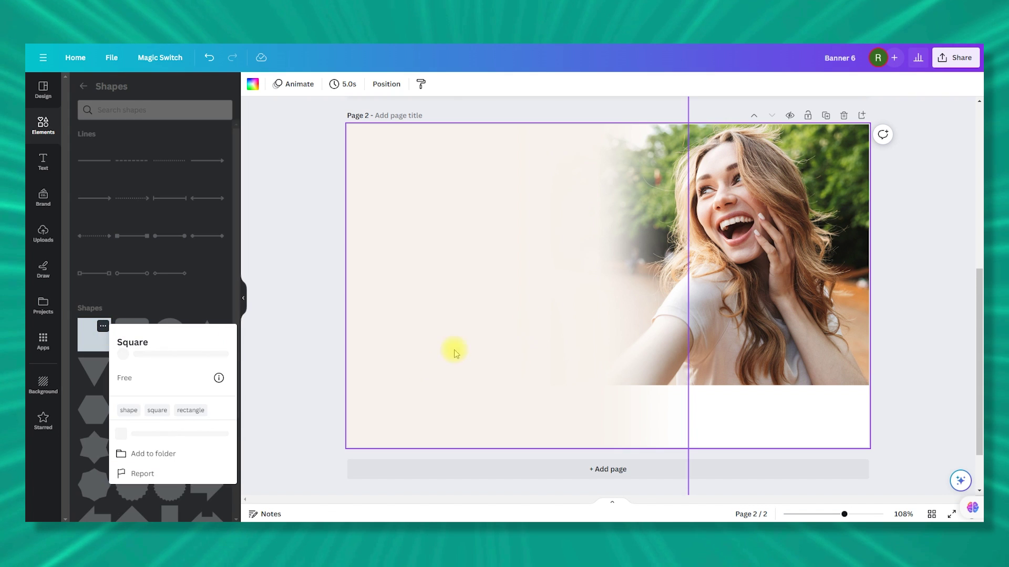
scroll(386, 349, down, 1)
click(89, 337)
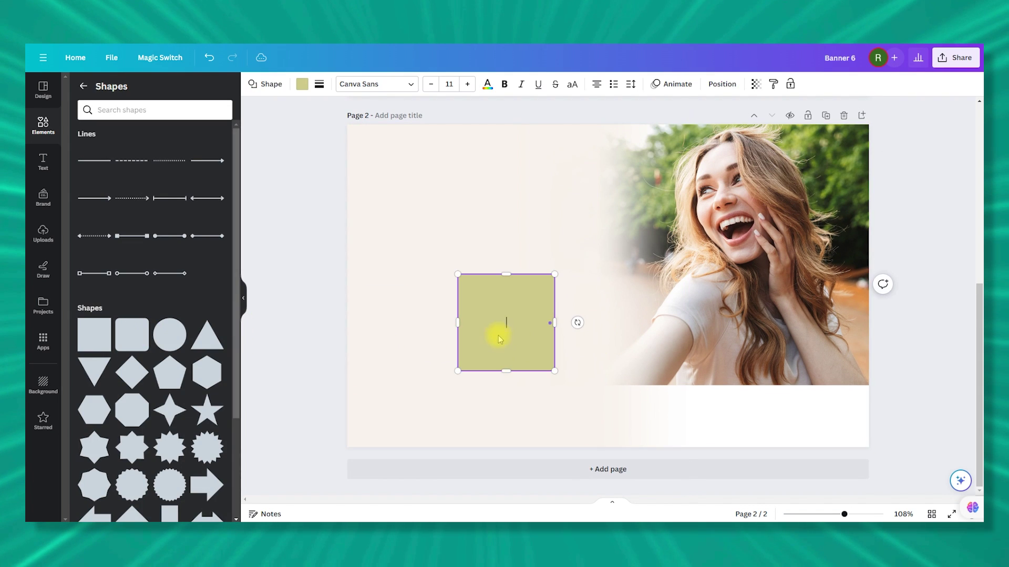
drag(498, 330, 499, 403)
drag(507, 351, 507, 386)
drag(454, 415, 342, 415)
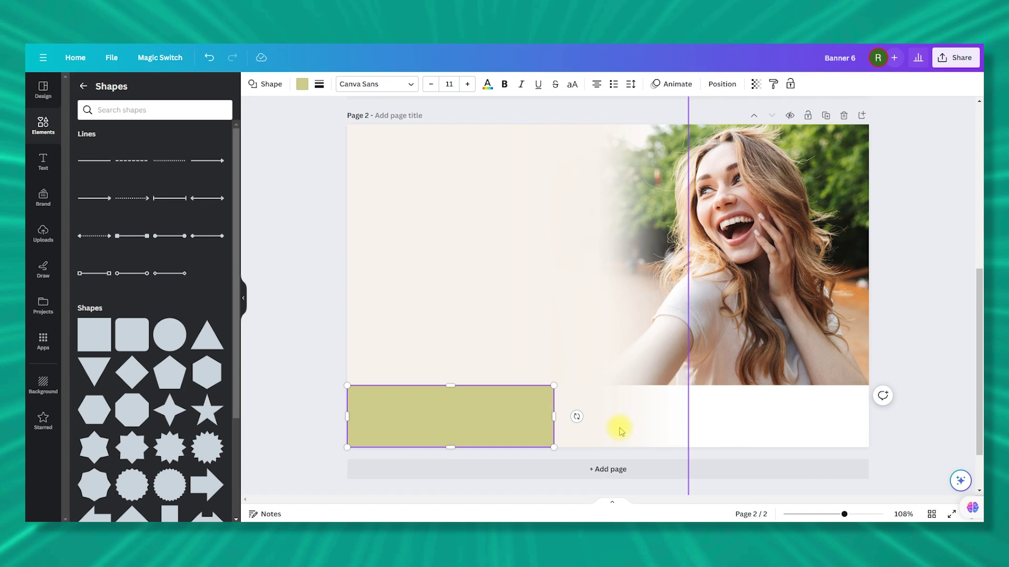
drag(554, 417, 867, 418)
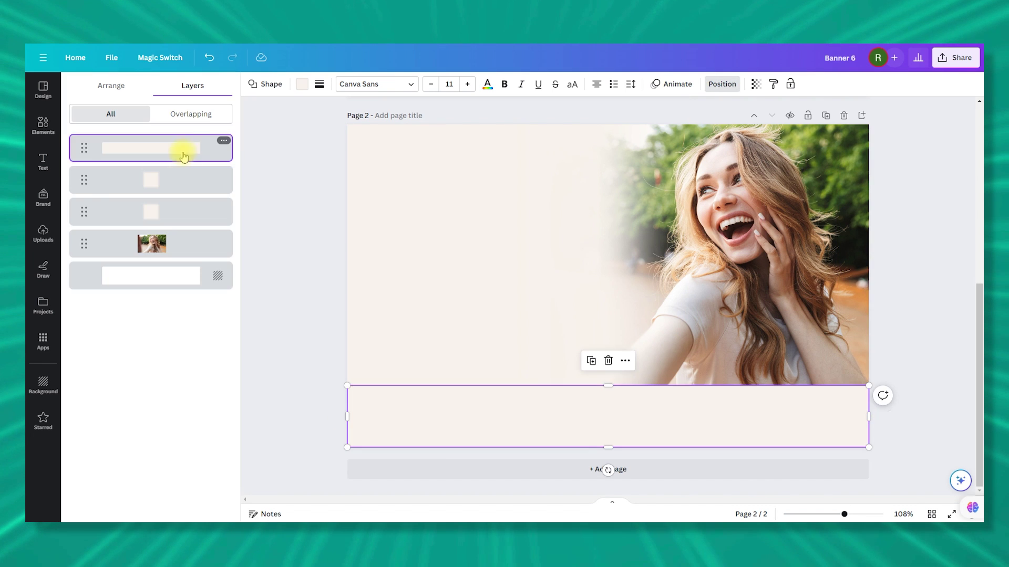
Check the page's layers and fill the full-width bar below the woman's photo with white
click(182, 281)
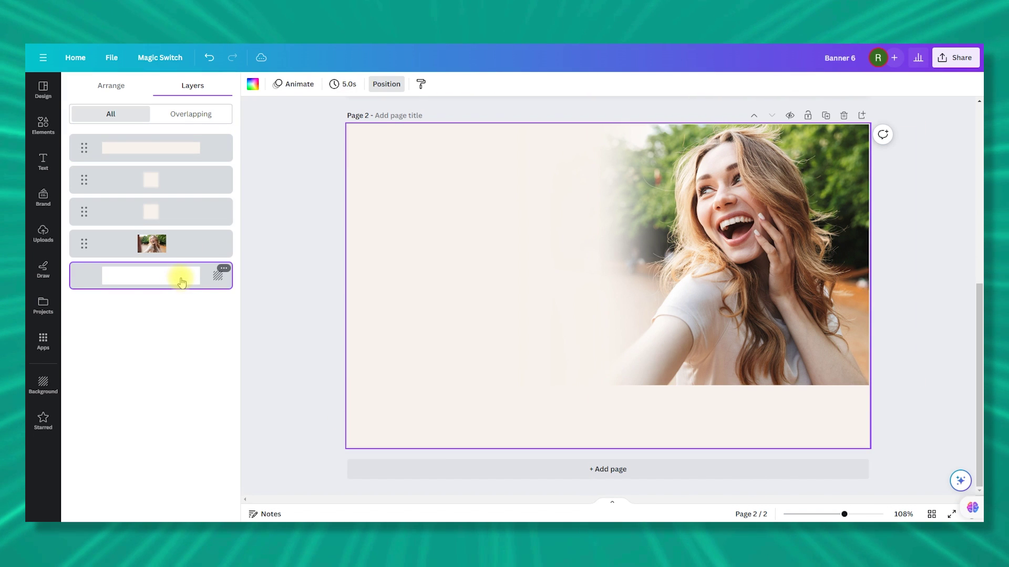
click(175, 243)
click(152, 180)
click(721, 419)
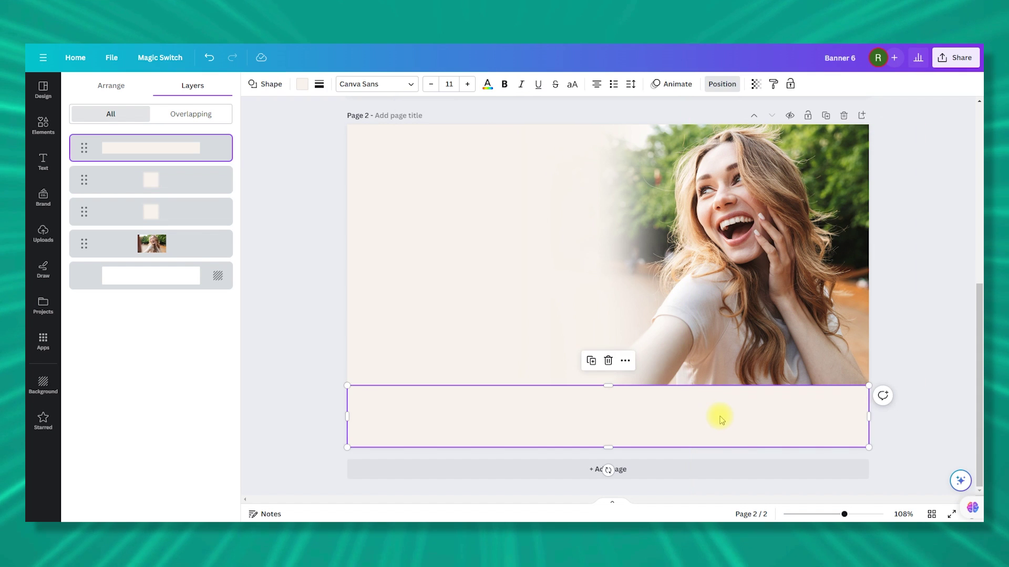
click(305, 85)
click(209, 147)
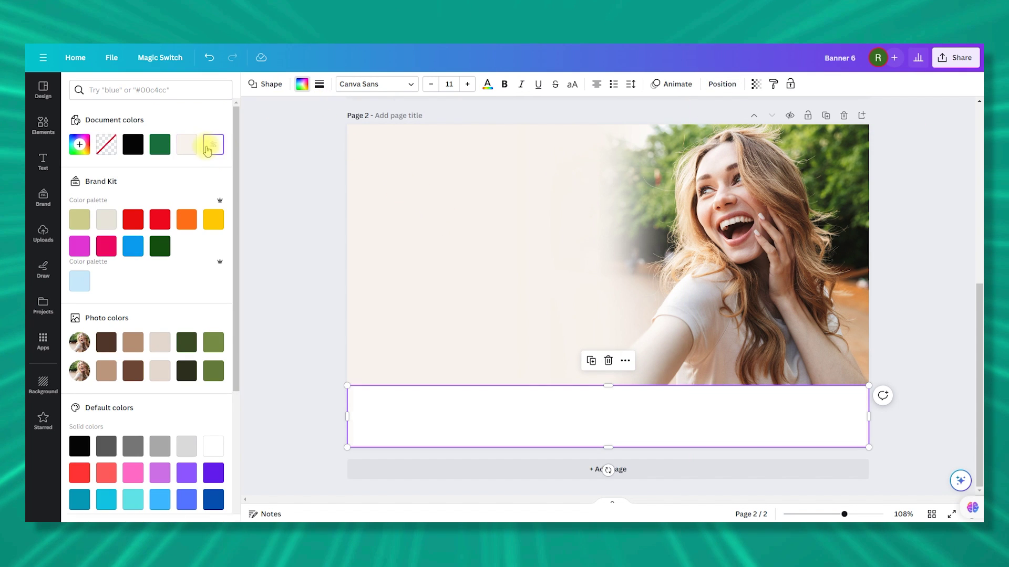
click(790, 346)
click(786, 415)
click(314, 415)
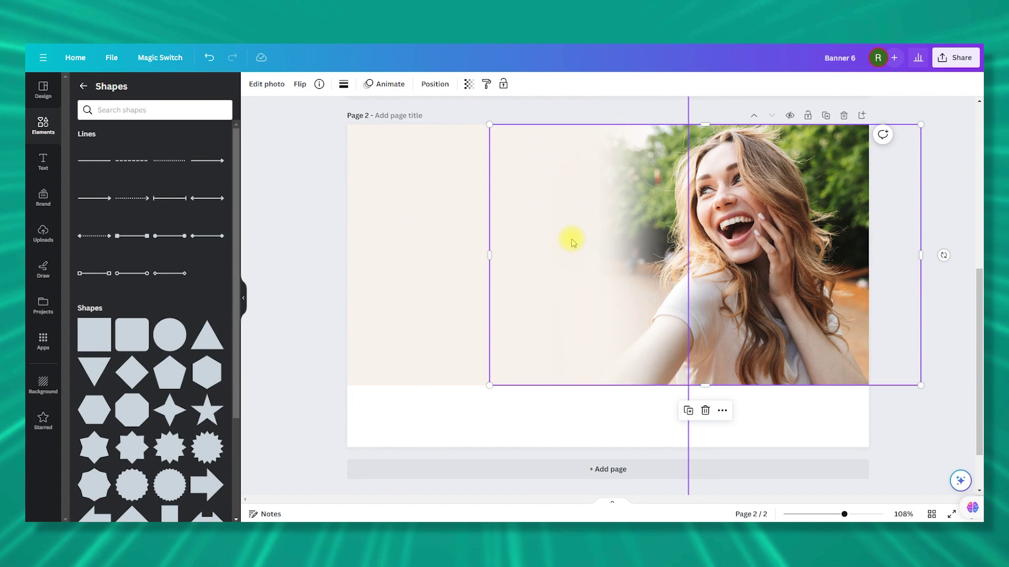
Paste Banner 1's heading and tagline onto Banner 6, reword the heading as "Unlock a Brighter, Fresher You", and fit the INGREDIENTS text in the white bar
text(Thieves Fresh Essence Plus Mouthwash Cleans hard-to-reach areas of the teeth & gums for a whole clean mouth.)
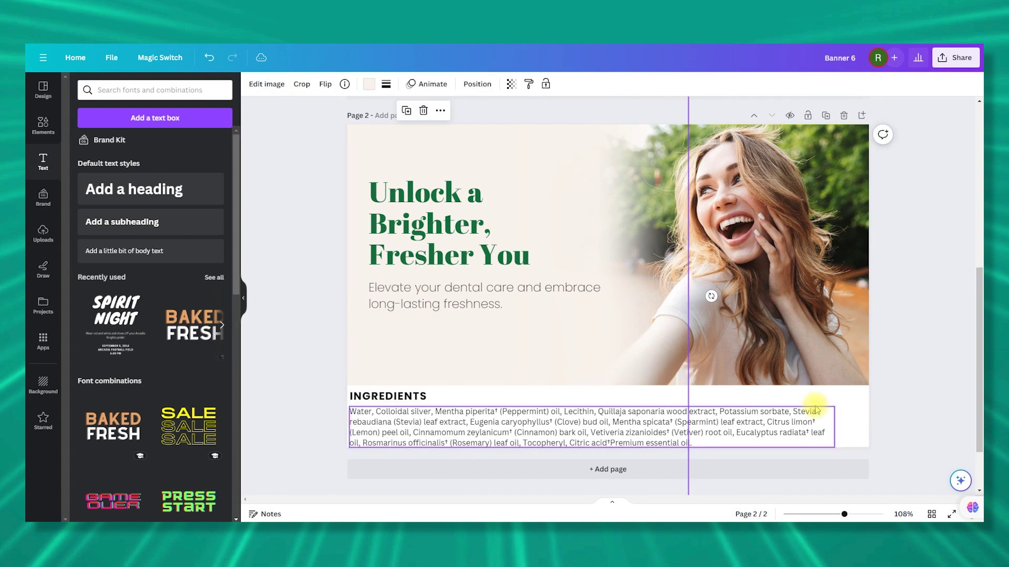
click(540, 84)
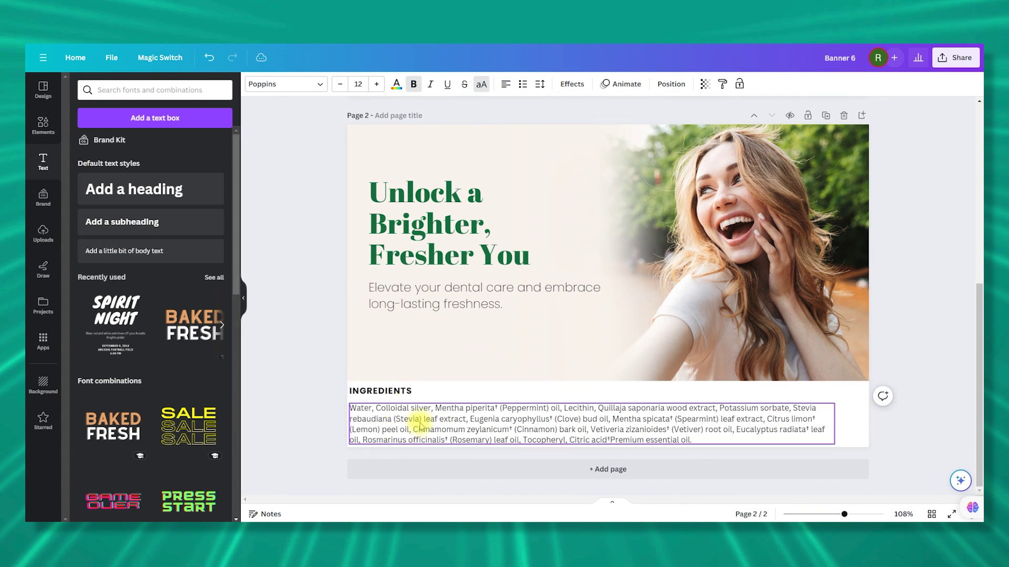